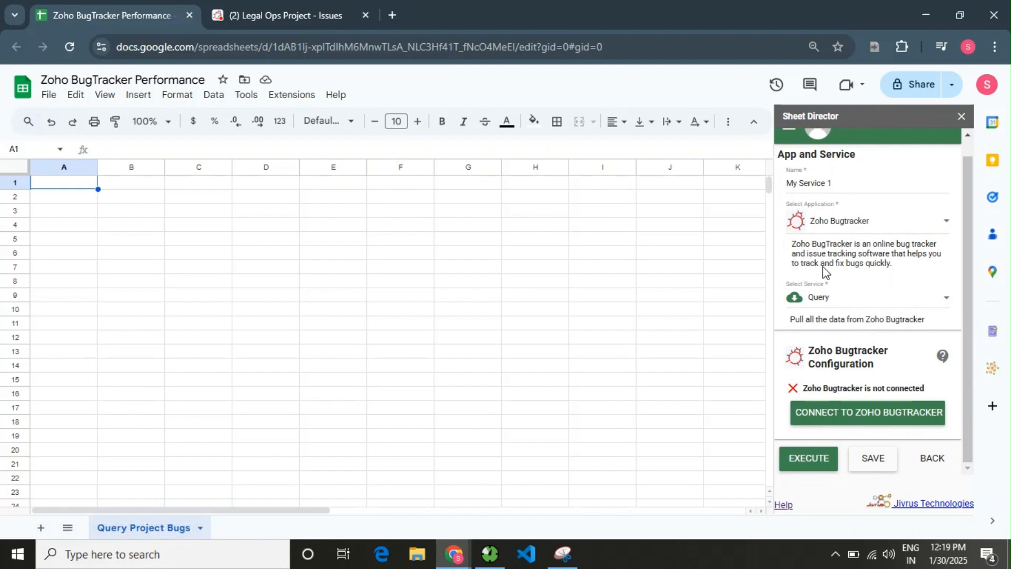
# - Connect Zoho Bugtracker to Sheet Director, accept the requested permissions, and return to the spreadsheet
pyautogui.click(818, 182)
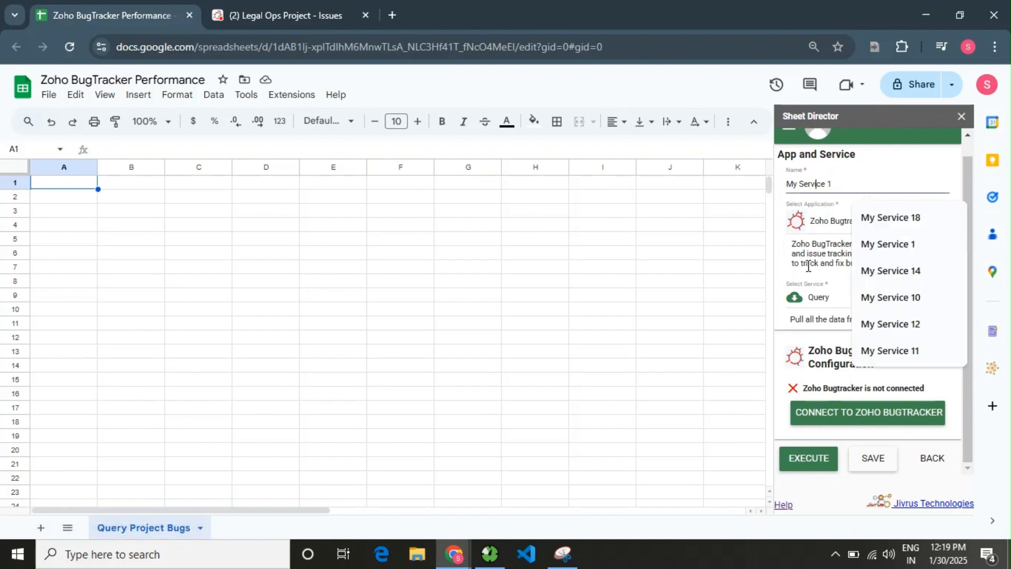
pyautogui.click(809, 266)
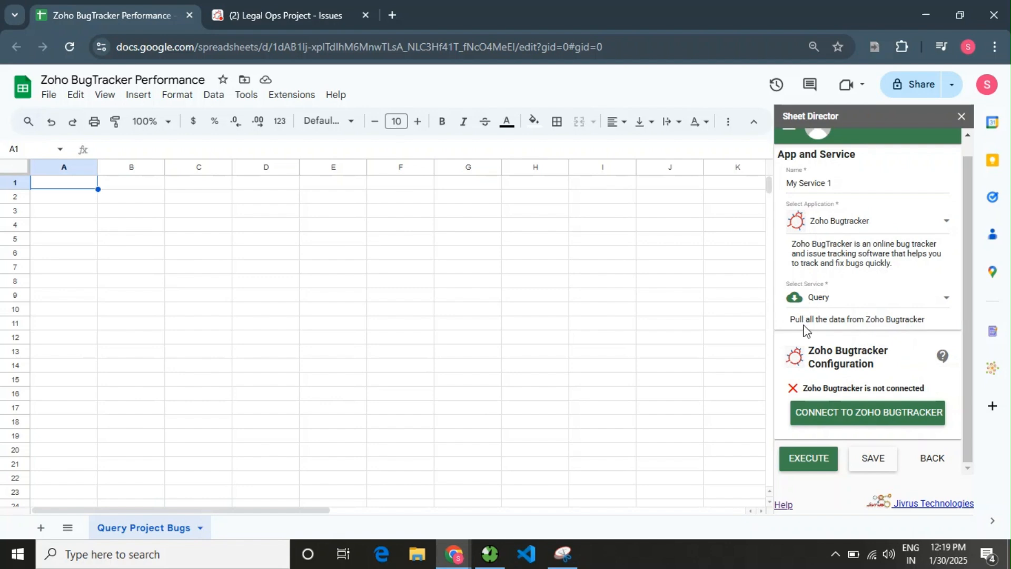
pyautogui.click(821, 412)
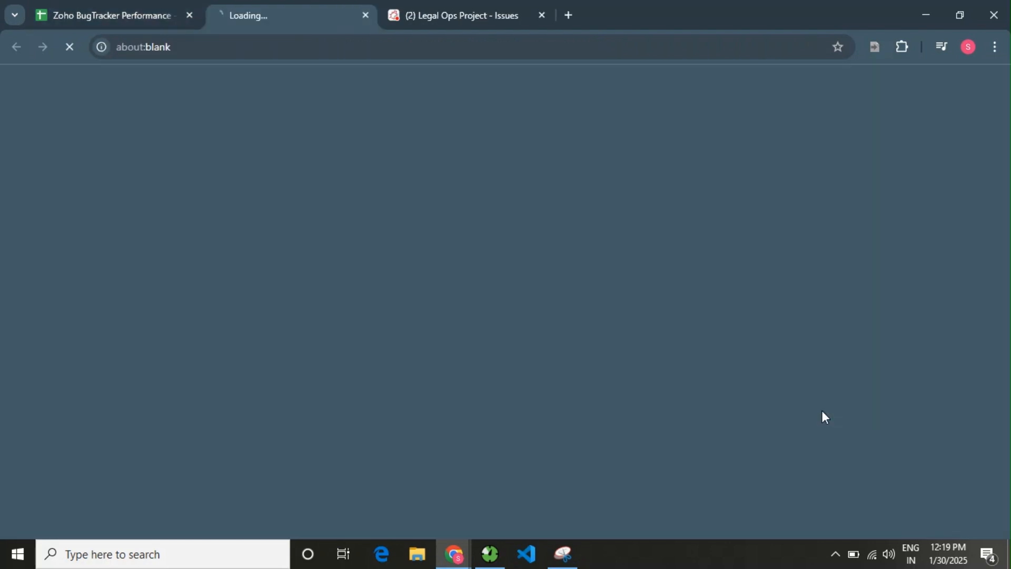
pyautogui.scroll(-3, 454, 266)
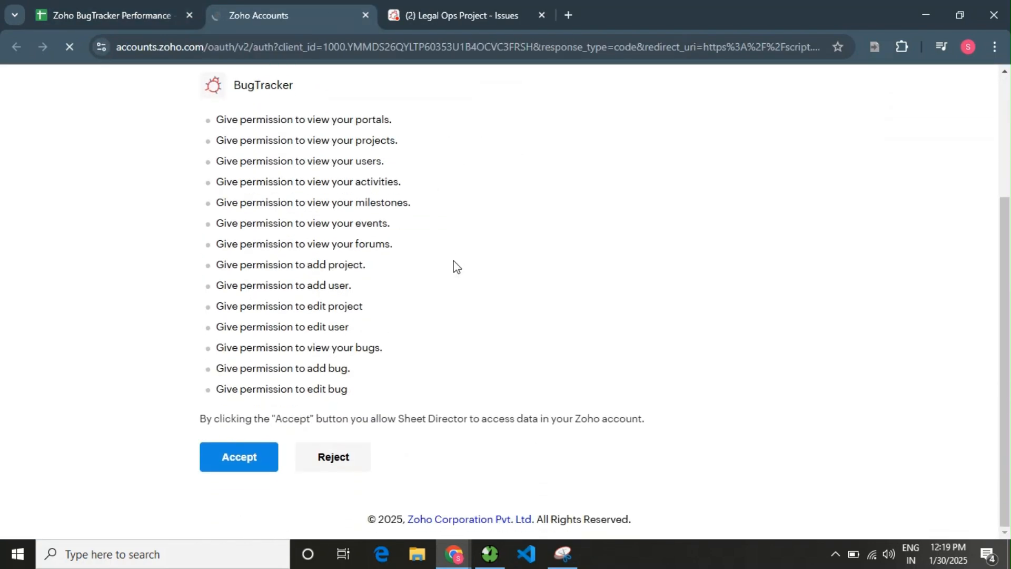
pyautogui.click(253, 456)
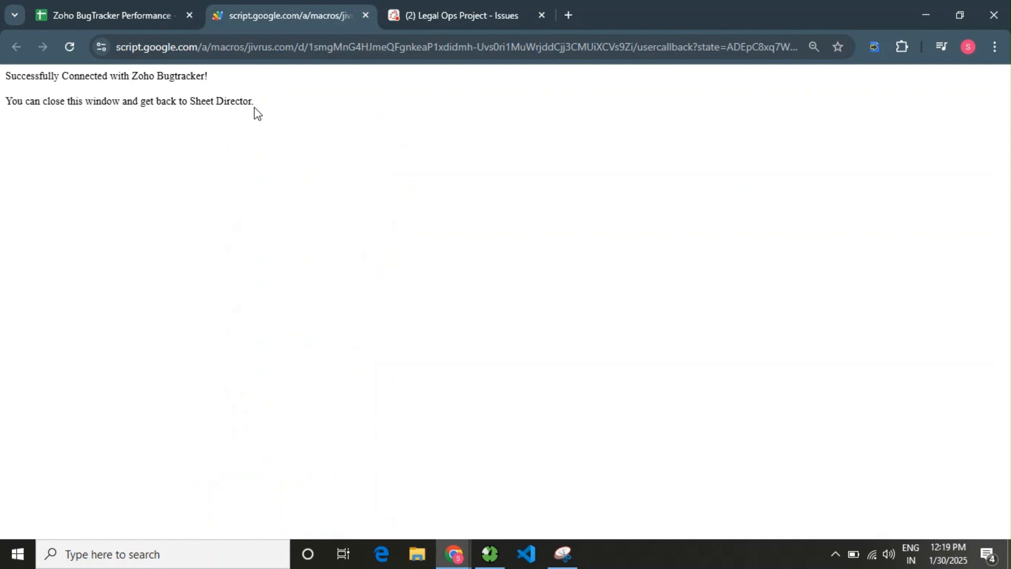
pyautogui.click(364, 15)
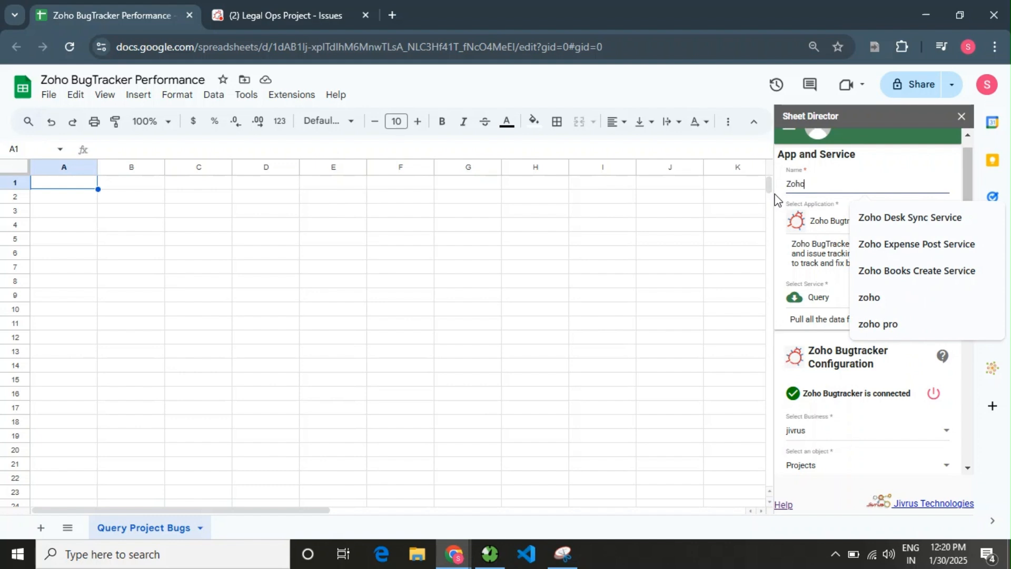
# - Name the service Zoho Bugracker Query Service and choose Project Bugs as the object to query
pyautogui.write('Bugracker Query Service')
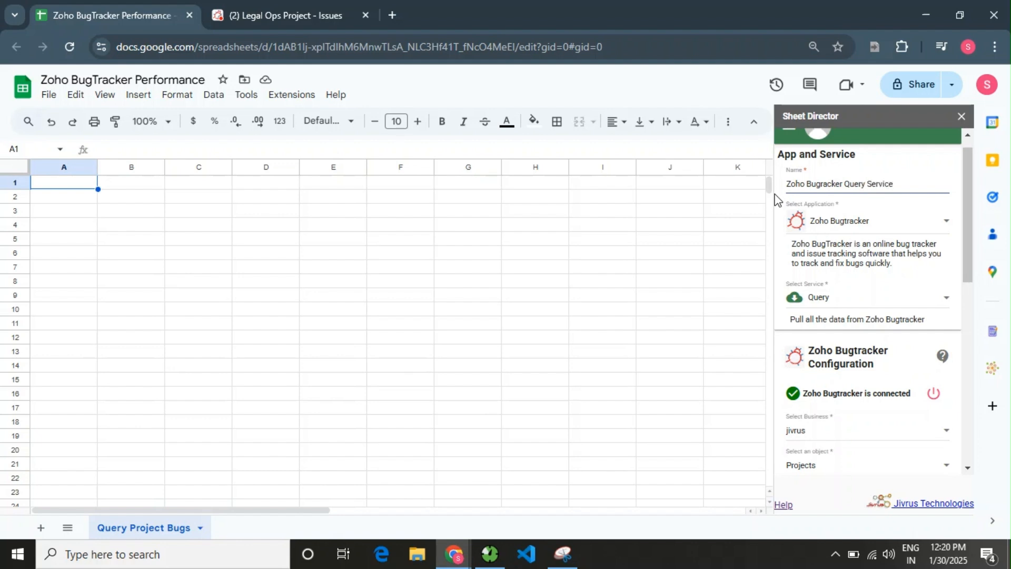
pyautogui.scroll(-3, 853, 249)
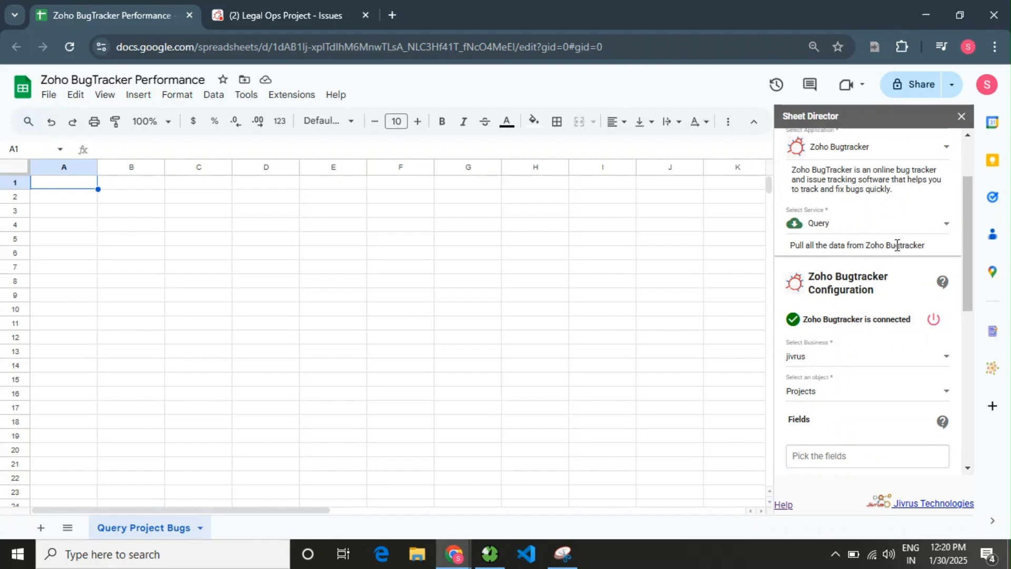
pyautogui.scroll(-3, 897, 246)
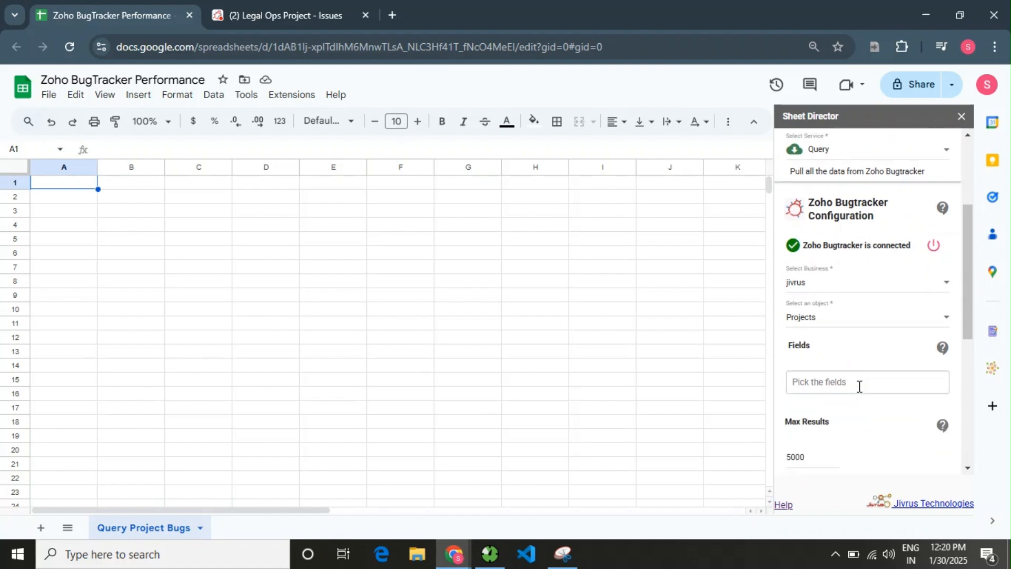
pyautogui.click(830, 326)
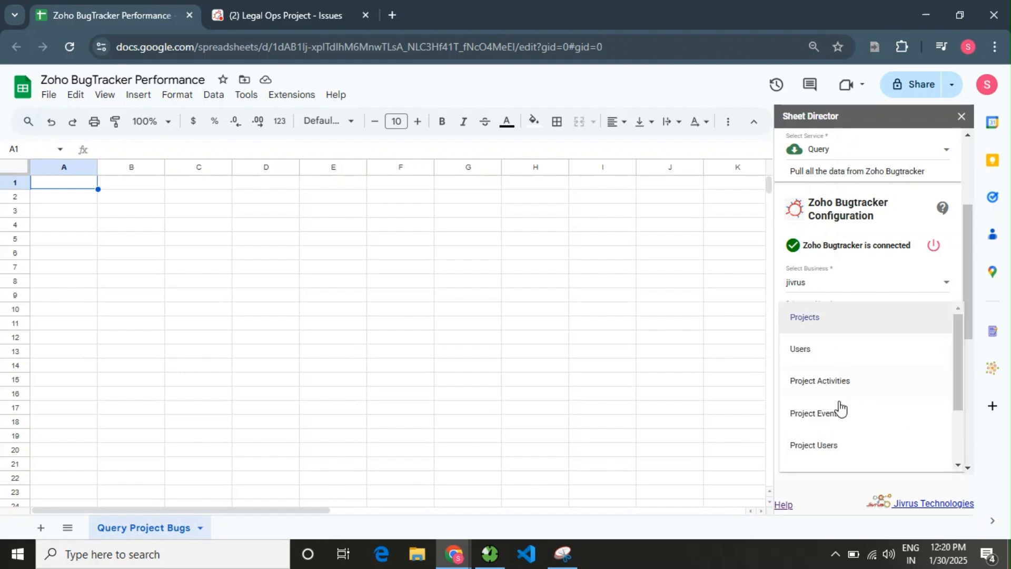
pyautogui.scroll(-3, 842, 422)
pyautogui.click(848, 455)
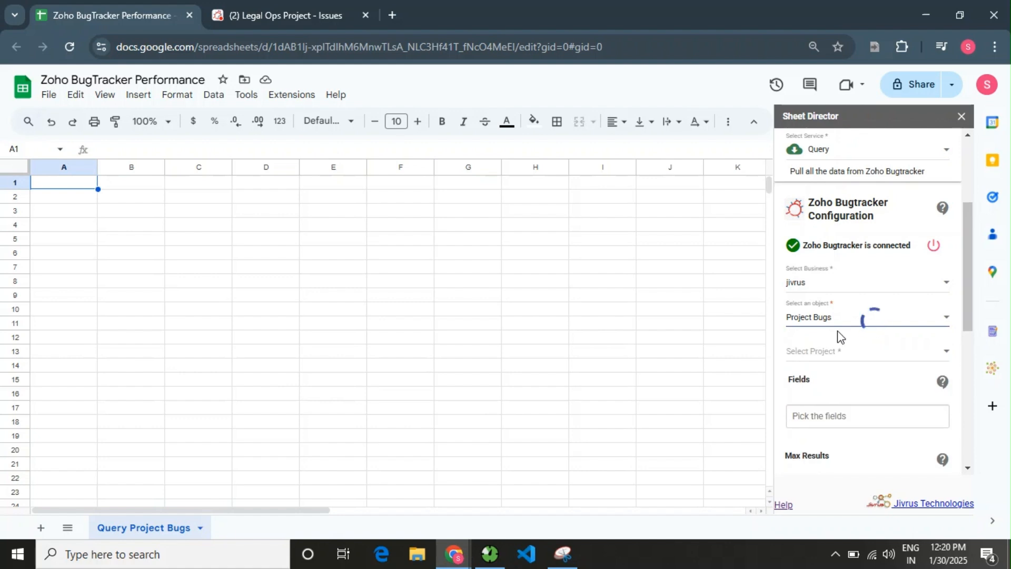
# - Choose Legal Ops Project as the project to query and dismiss the header notice
pyautogui.click(856, 356)
pyautogui.click(826, 417)
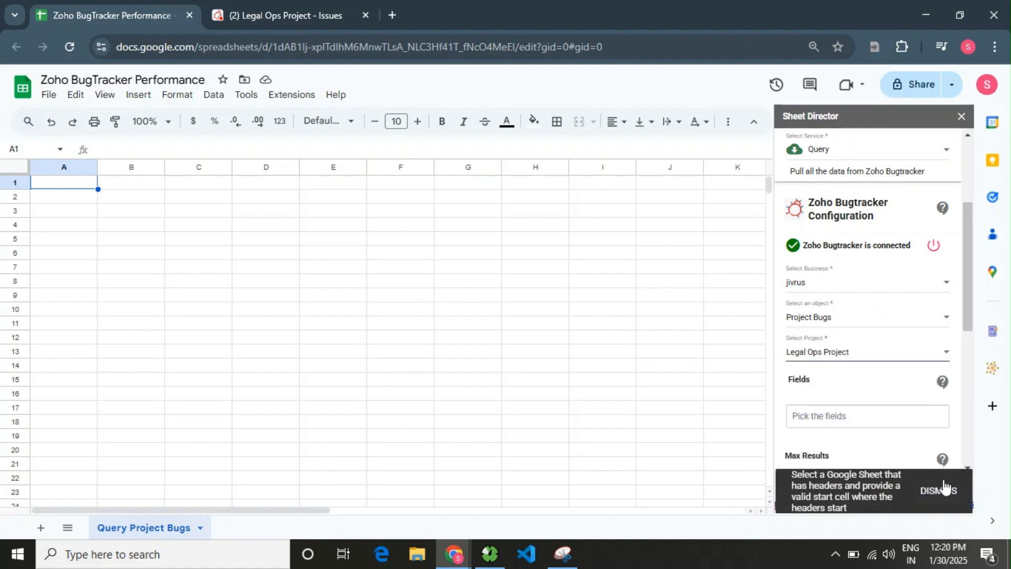
pyautogui.click(938, 491)
# - Pick Id, Title and Description as the fields to retrieve
pyautogui.scroll(-1, 858, 399)
pyautogui.click(841, 347)
pyautogui.click(837, 363)
pyautogui.write('ti')
pyautogui.click(827, 366)
pyautogui.write('de')
pyautogui.click(827, 367)
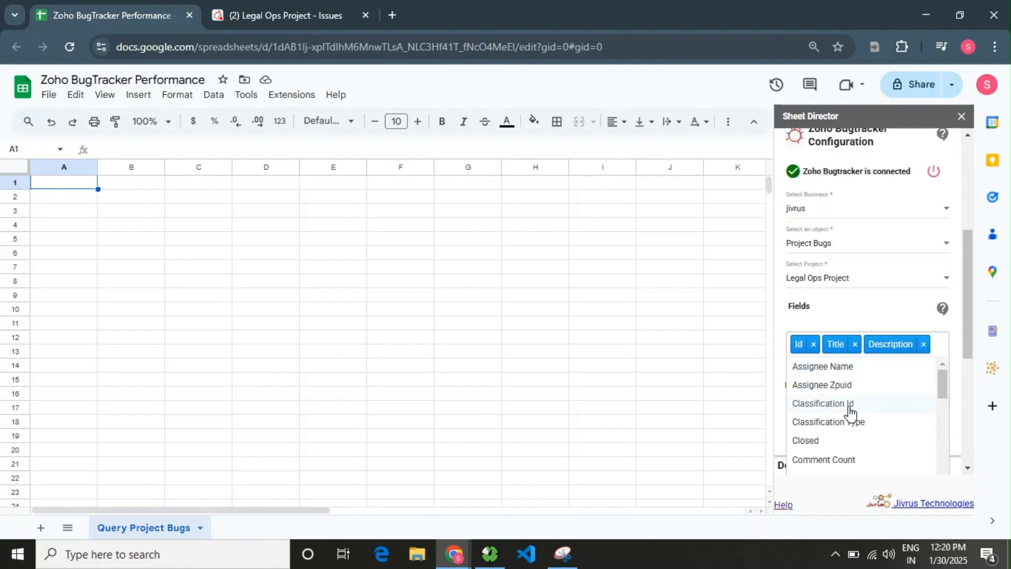
# - Add Flag and Due Date to the fields to retrieve
pyautogui.write('fl')
pyautogui.click(834, 378)
pyautogui.write('ow')
pyautogui.press('BackSpace')
pyautogui.press('BackSpace')
pyautogui.scroll(-3, 883, 419)
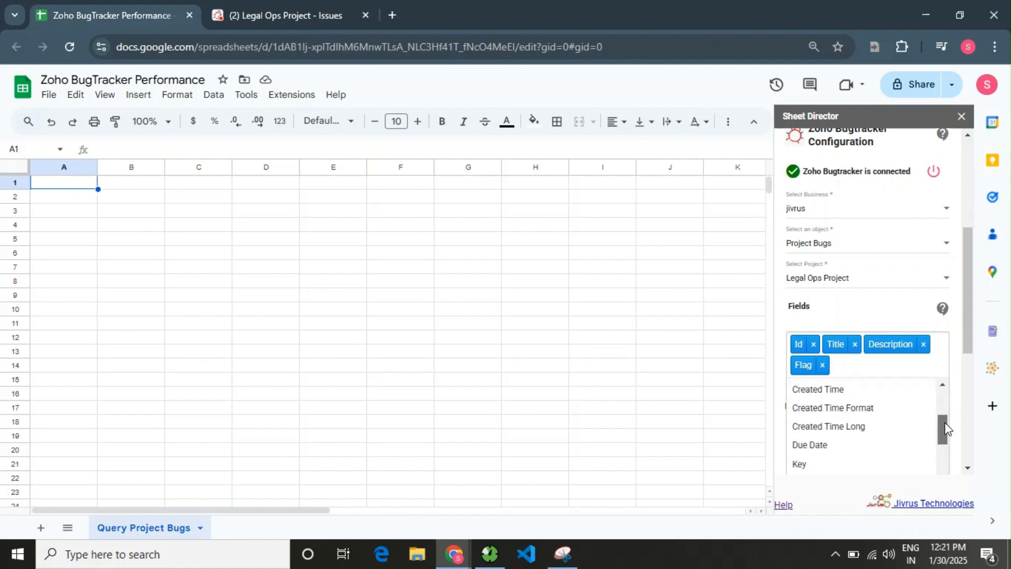
pyautogui.click(811, 399)
# - Add Status Type and Module Name to the query fields and close the field list
pyautogui.moveTo(943, 402); pyautogui.dragTo(942, 463)
pyautogui.scroll(-1, 874, 429)
pyautogui.scroll(-1, 852, 462)
pyautogui.click(841, 354)
pyautogui.scroll(1, 846, 409)
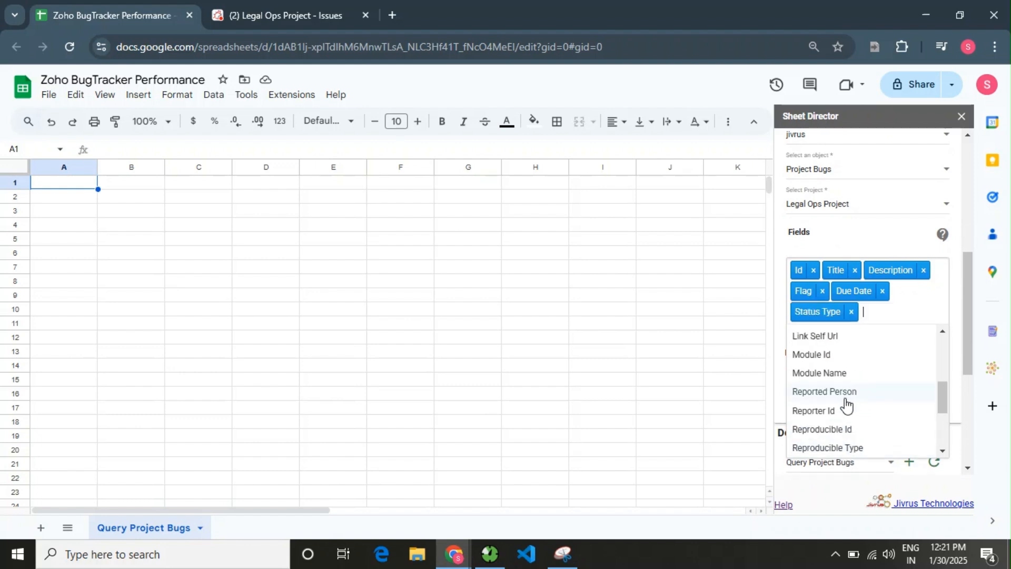
pyautogui.click(847, 375)
pyautogui.scroll(2, 858, 381)
pyautogui.scroll(1, 858, 381)
pyautogui.click(844, 363)
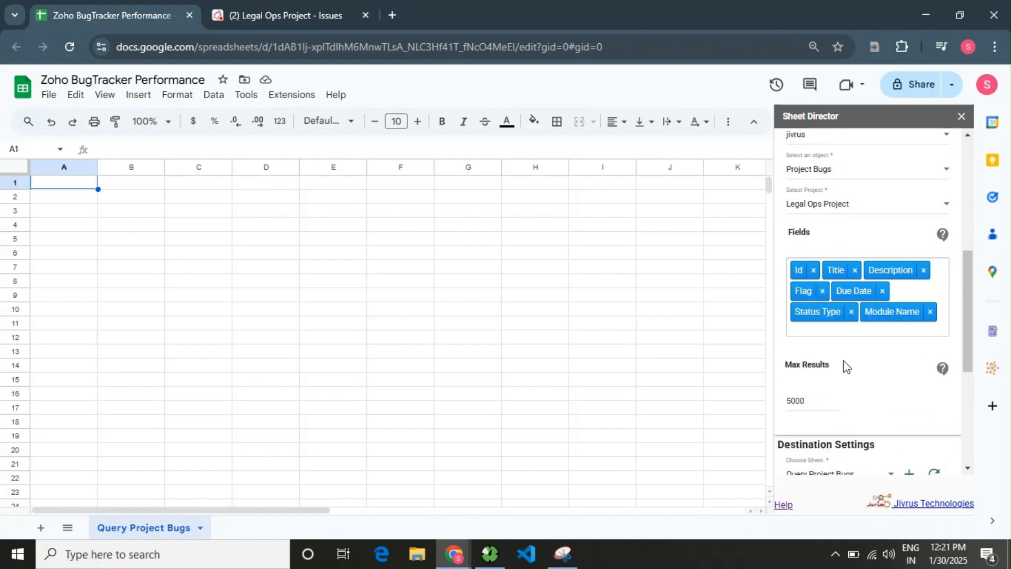
# - Limit the query to a maximum of 25 results
pyautogui.scroll(-1, 845, 366)
pyautogui.doubleClick(797, 327)
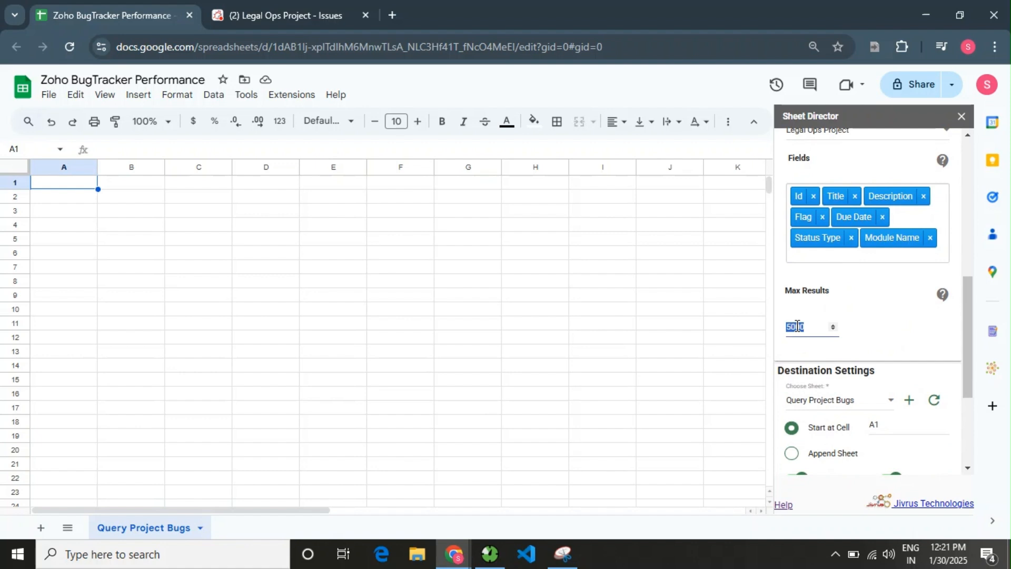
pyautogui.write('25')
# - Use Query Project Bugs as the destination sheet, with the data starting at cell A1
pyautogui.scroll(-3, 814, 352)
pyautogui.click(832, 327)
pyautogui.click(842, 331)
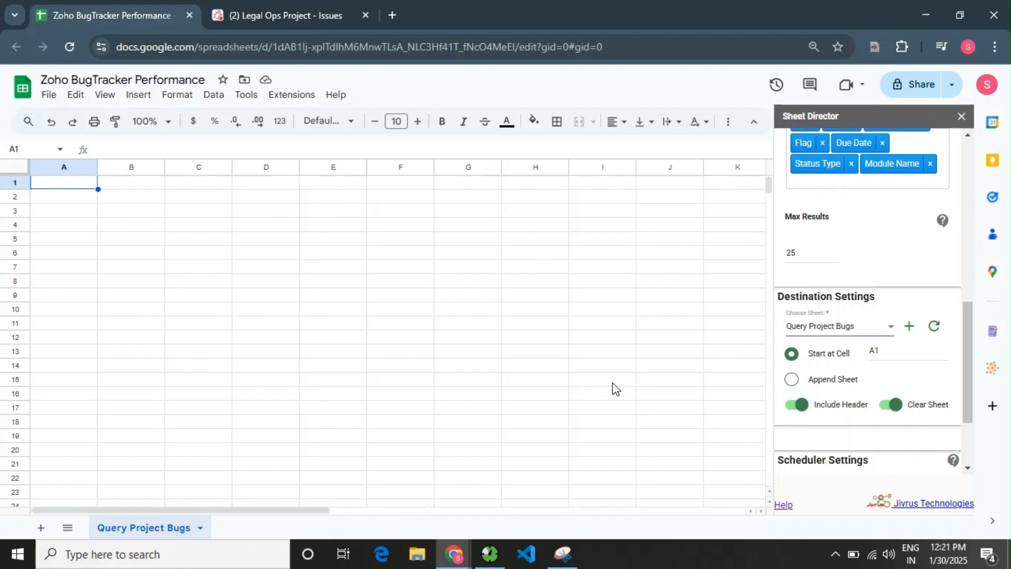
pyautogui.click(884, 352)
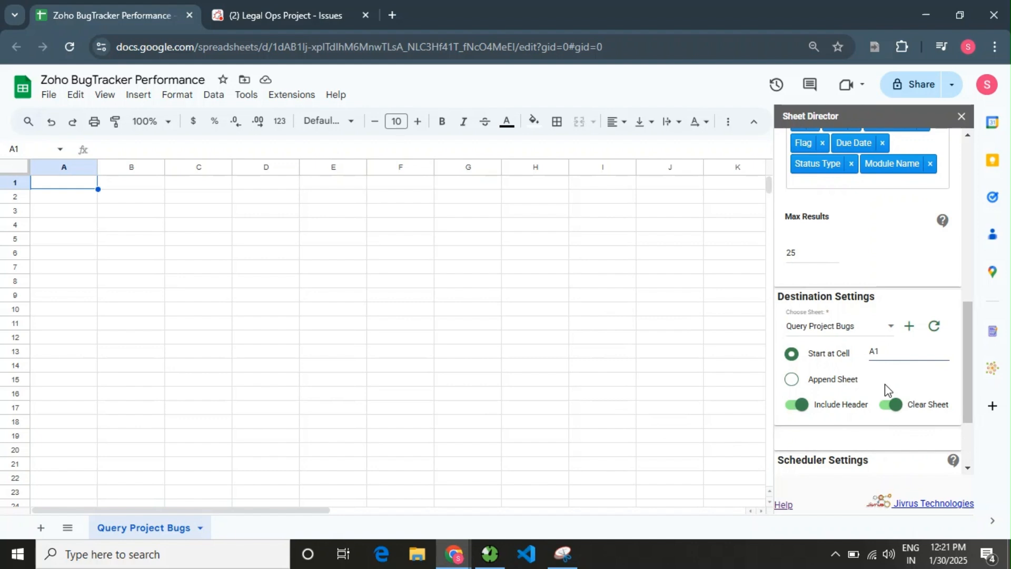
# - Execute the query service and look through the bug records imported into the sheet
pyautogui.scroll(-2, 885, 392)
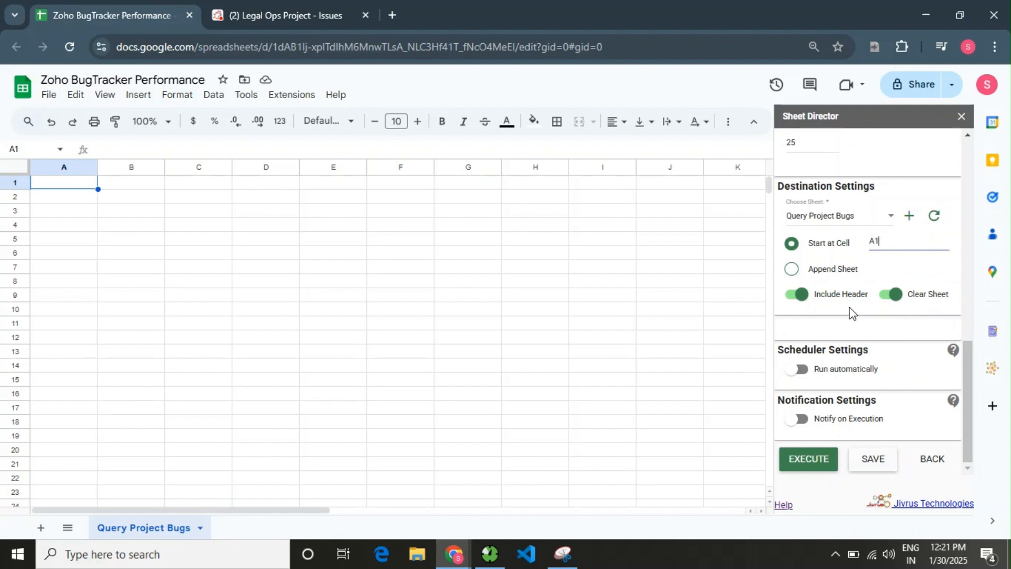
pyautogui.click(820, 459)
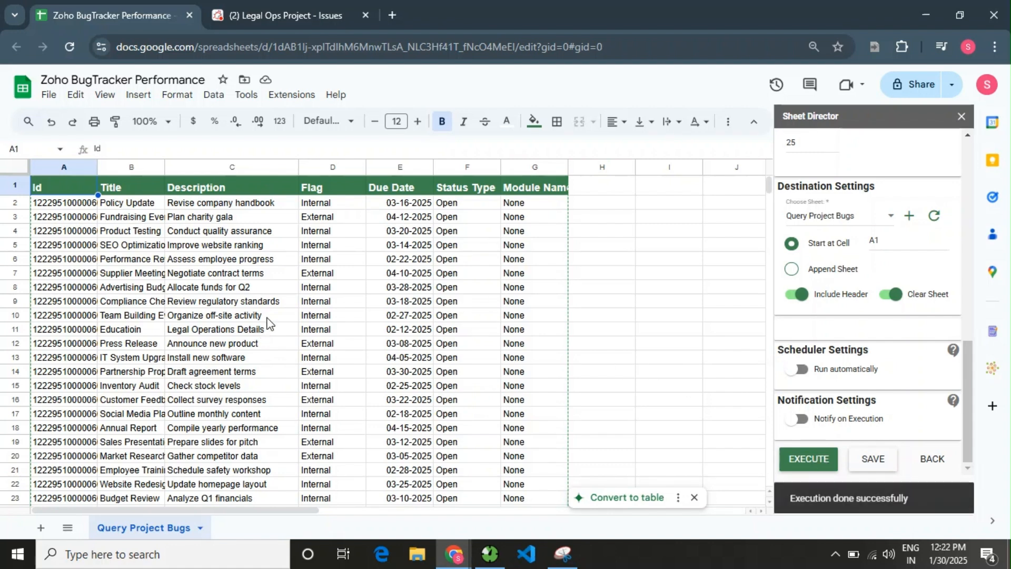
pyautogui.scroll(-2, 266, 322)
pyautogui.scroll(2, 266, 322)
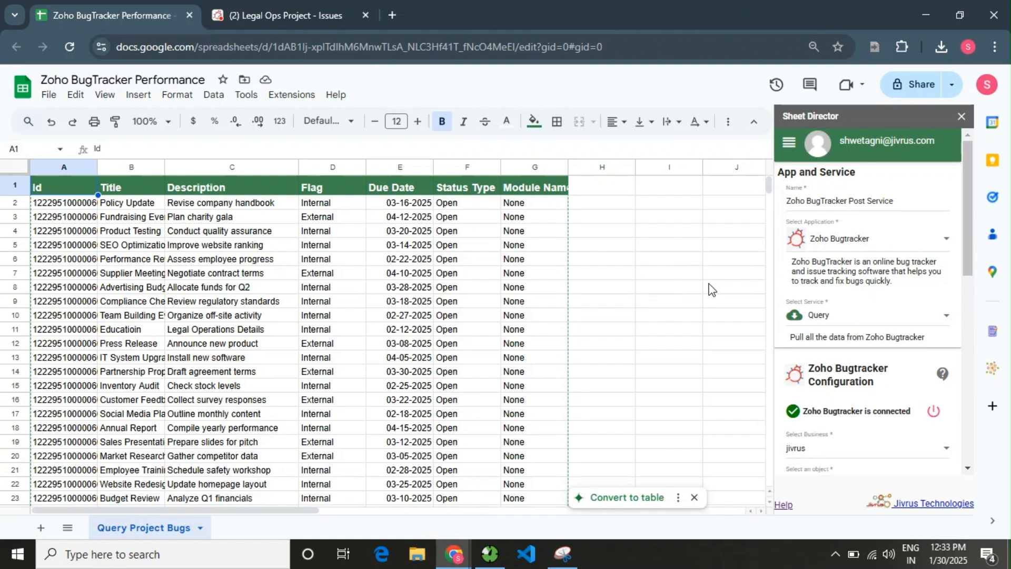
# - Dismiss the table conversion suggestion and switch the Zoho BugTracker Post Service from Query to Post
pyautogui.click(694, 497)
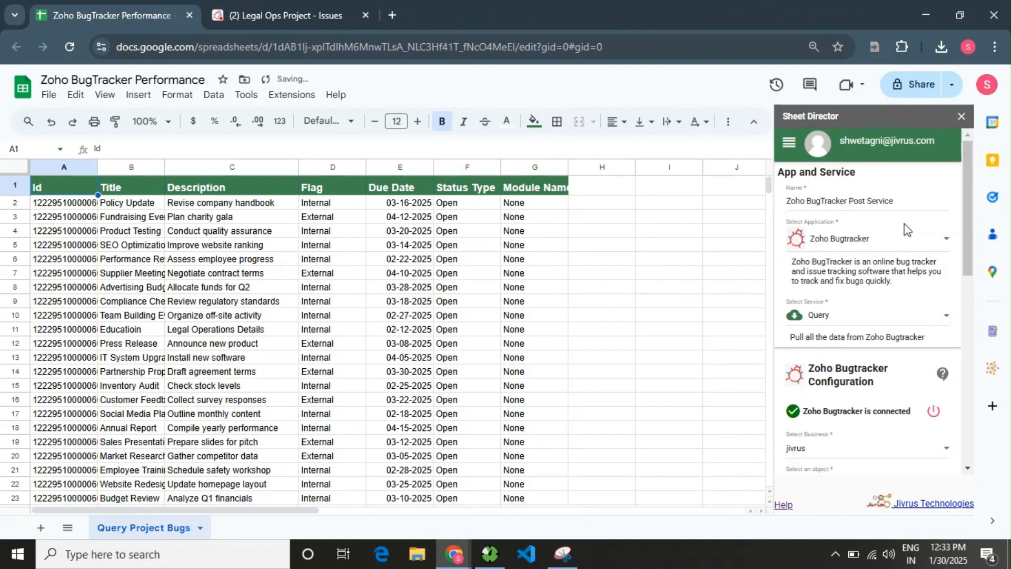
pyautogui.click(910, 200)
pyautogui.moveTo(910, 202); pyautogui.dragTo(785, 204)
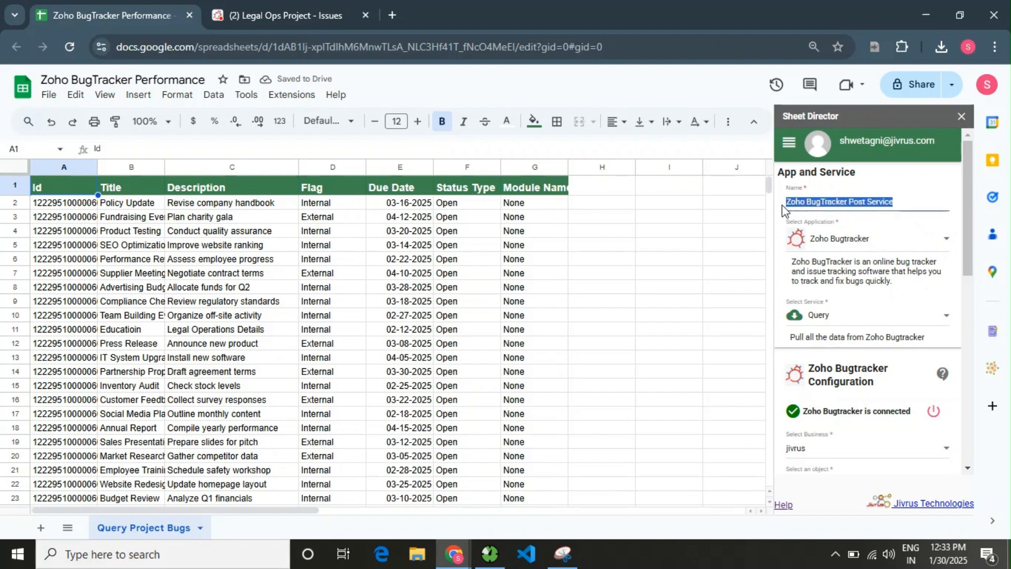
pyautogui.click(920, 205)
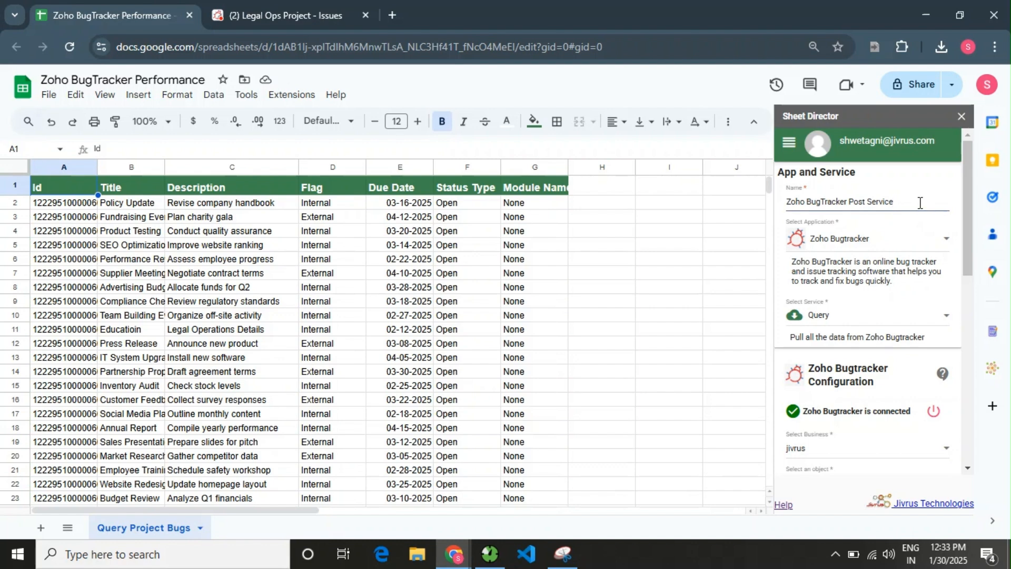
pyautogui.click(854, 323)
pyautogui.click(852, 359)
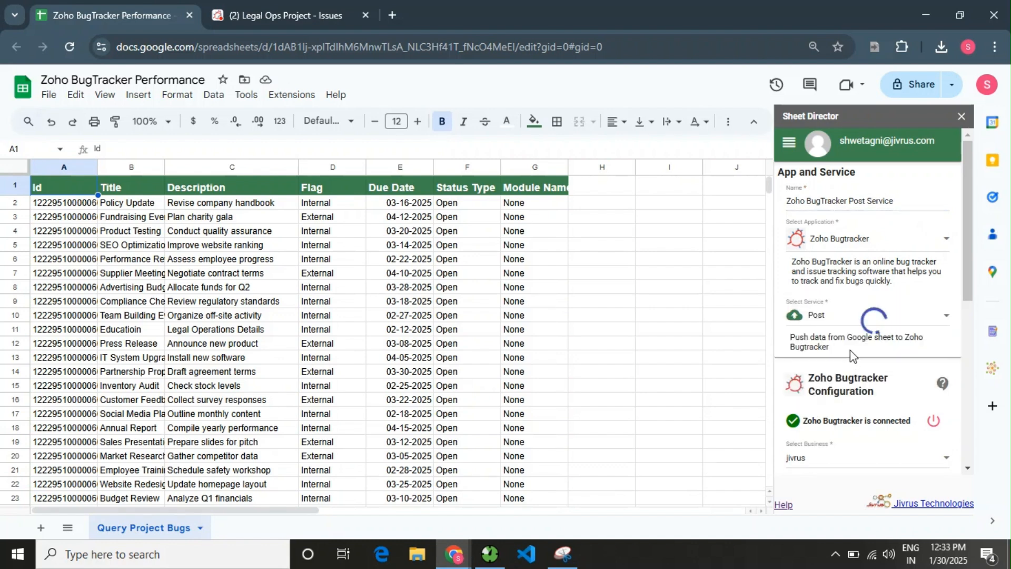
# - Choose Project Bugs as the object and Legal Ops Project as the project for posting
pyautogui.scroll(-3, 848, 353)
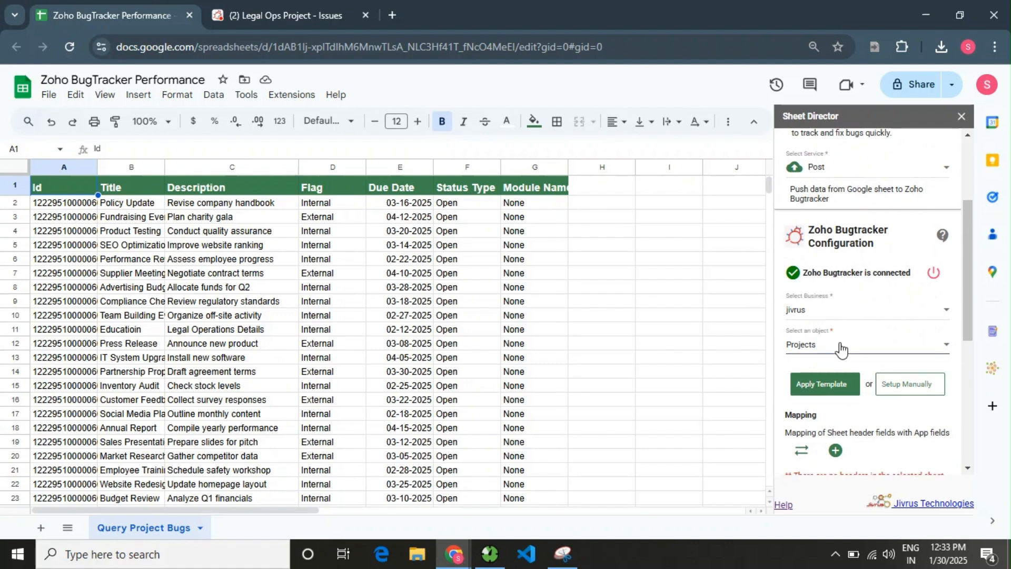
pyautogui.click(841, 351)
pyautogui.click(851, 410)
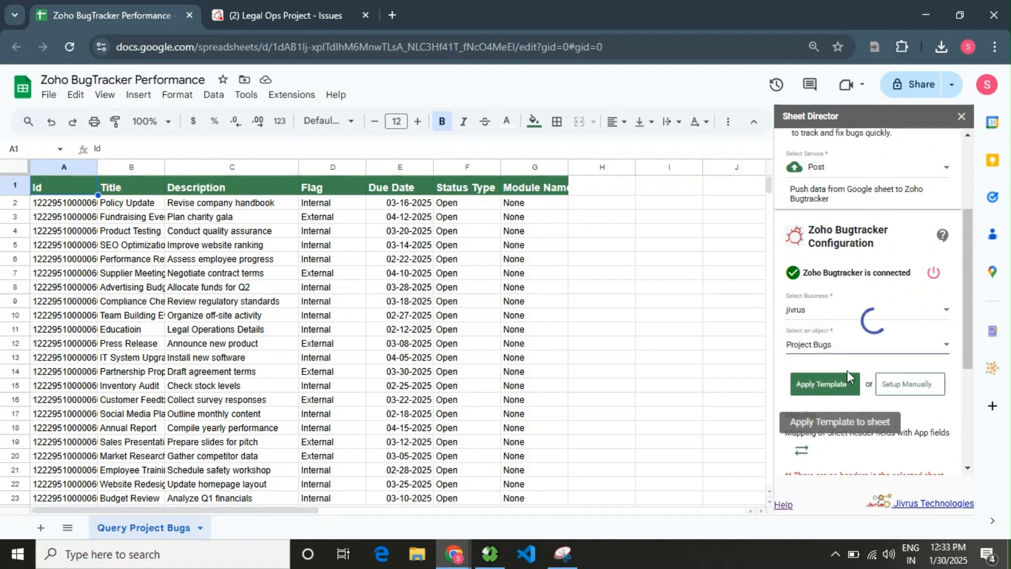
pyautogui.click(849, 384)
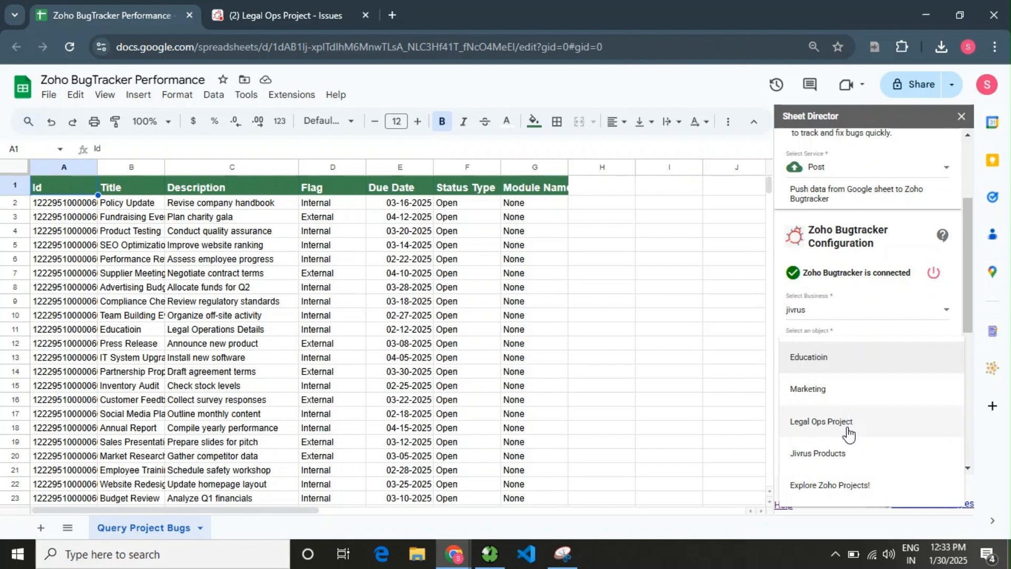
pyautogui.click(840, 422)
# - Apply the Project Bugs template to the spreadsheet and inspect its field mapping and the [SD] Status and [SD] Result columns
pyautogui.scroll(-2, 859, 363)
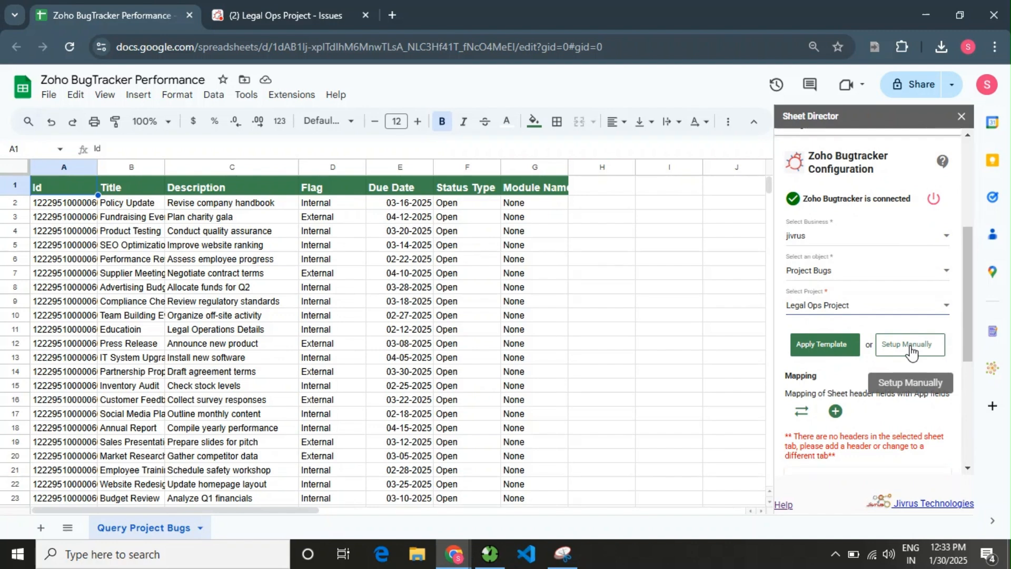
pyautogui.click(842, 349)
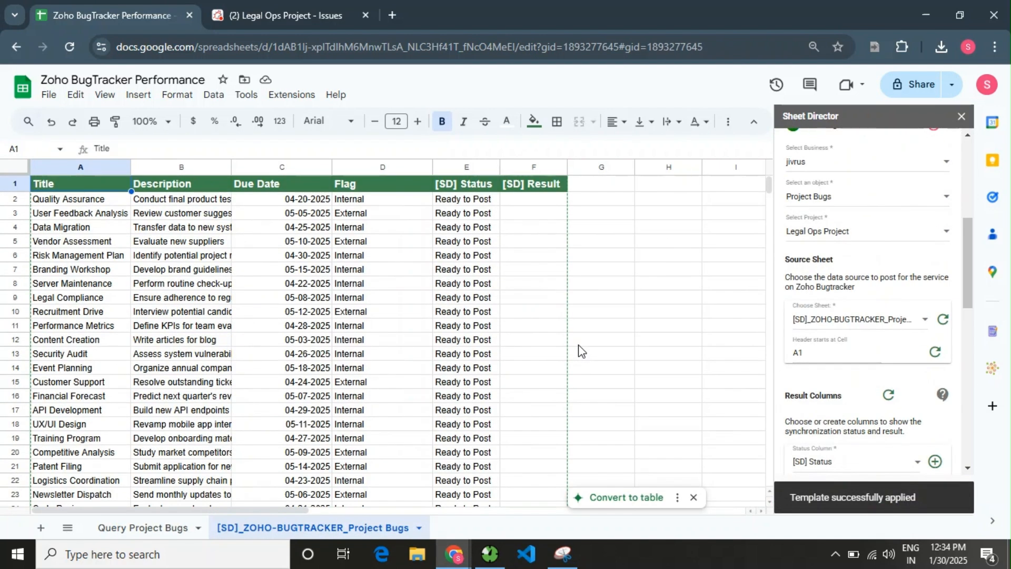
pyautogui.scroll(-5, 822, 321)
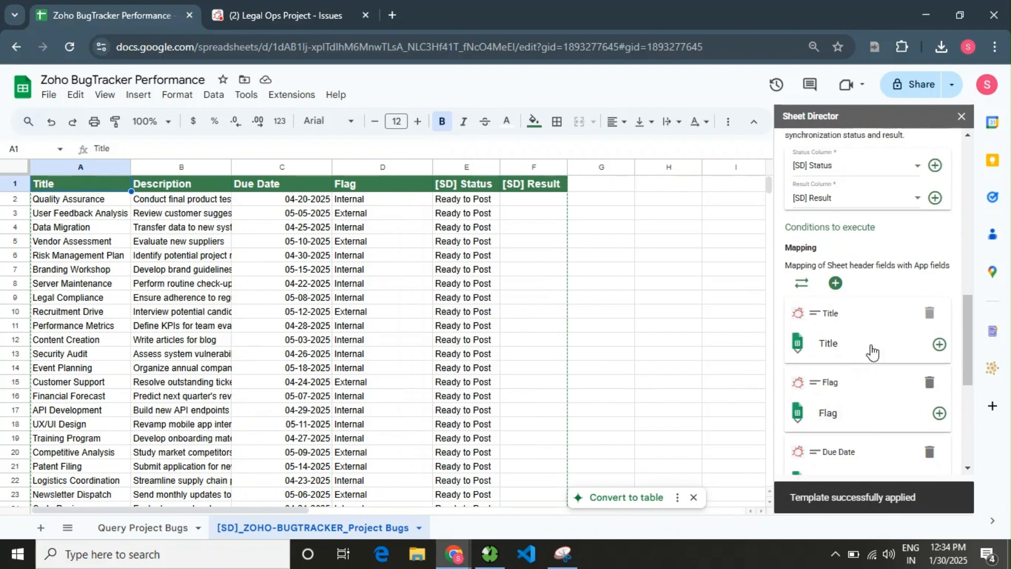
pyautogui.scroll(-2, 869, 426)
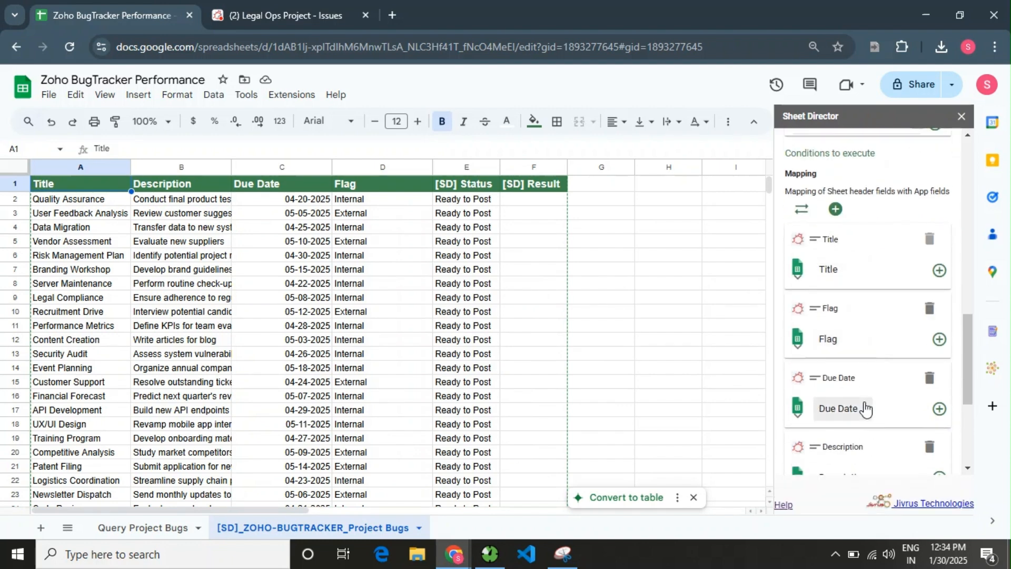
pyautogui.scroll(2, 864, 389)
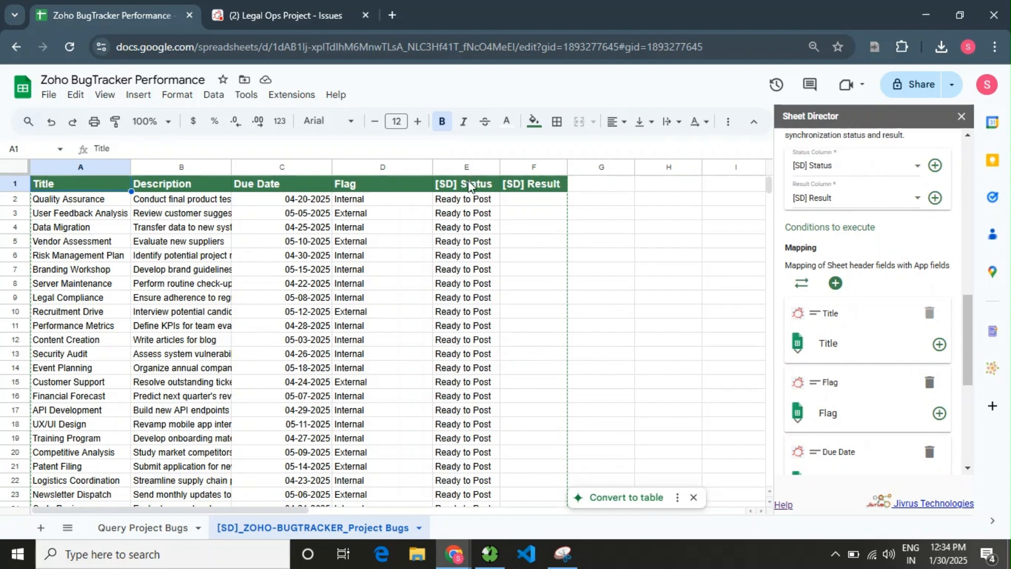
pyautogui.click(448, 165)
pyautogui.click(527, 168)
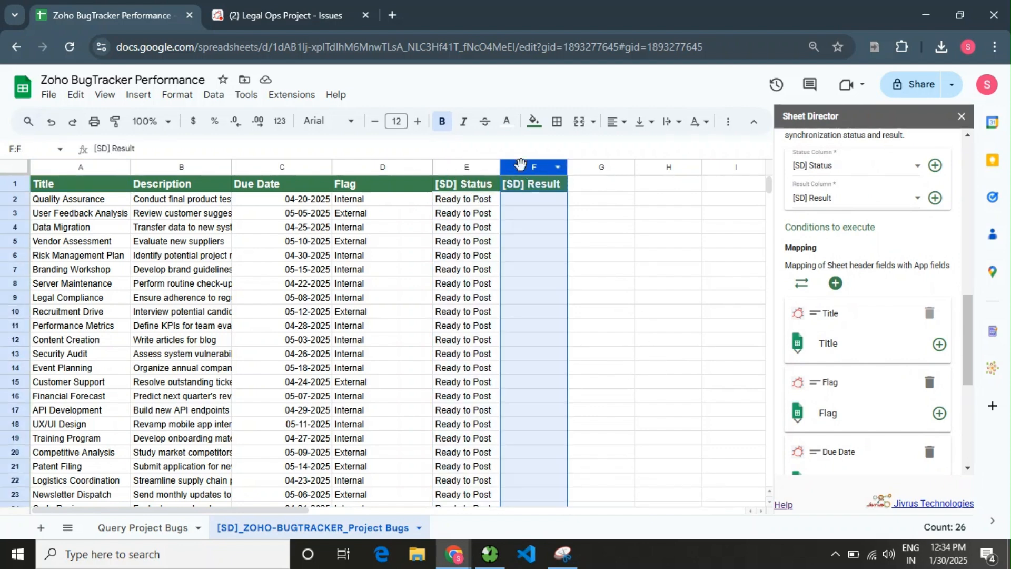
# - Inspect the [SD] Status column and the status column choices for posting, dismissing the table conversion suggestion
pyautogui.click(454, 166)
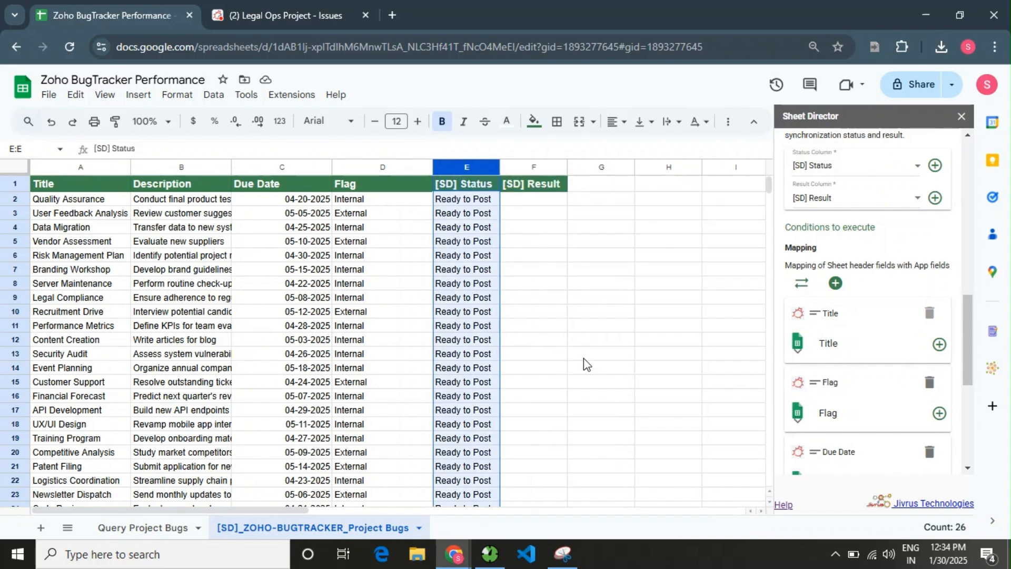
pyautogui.click(559, 331)
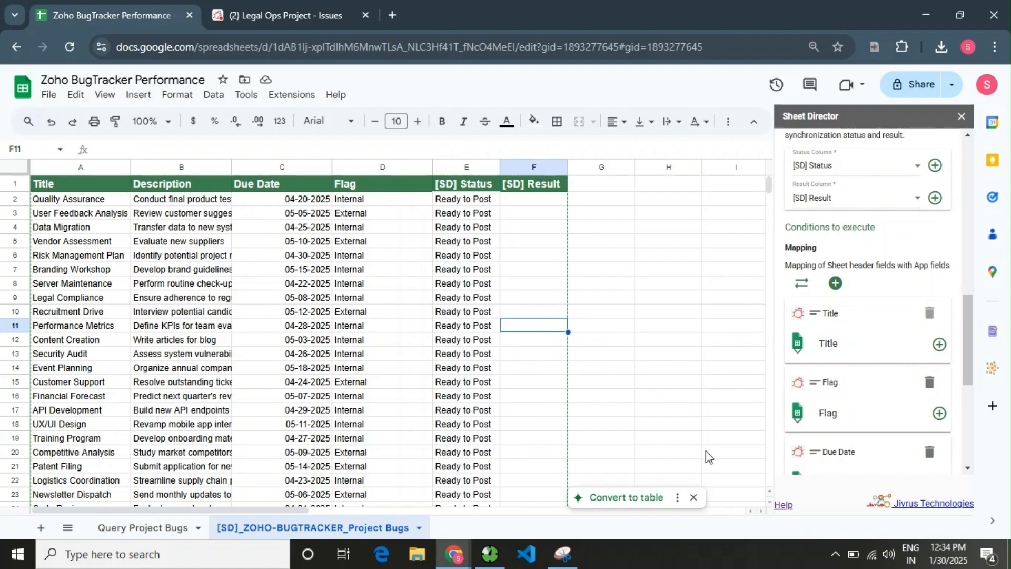
pyautogui.click(693, 497)
pyautogui.scroll(3, 895, 390)
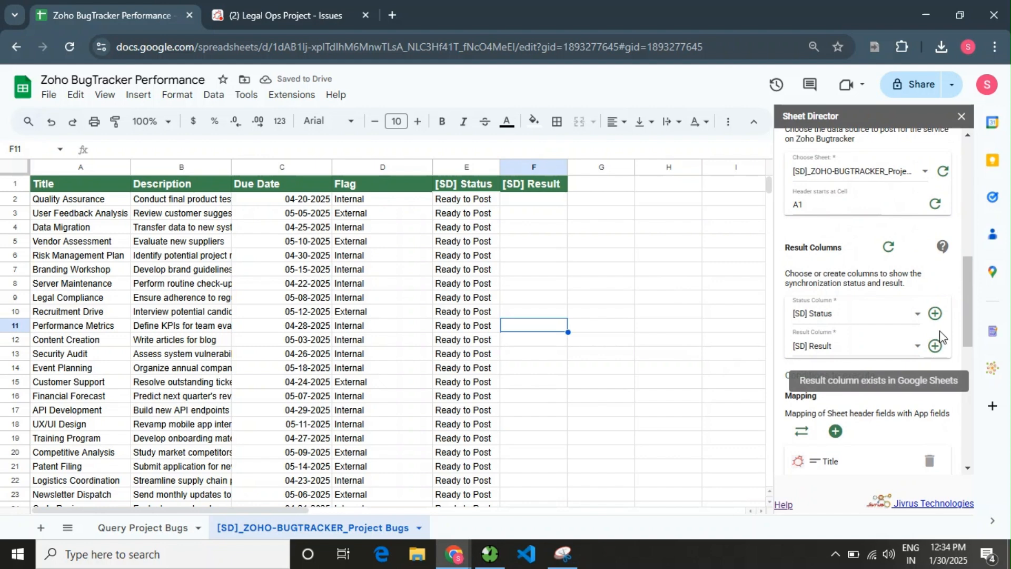
pyautogui.click(859, 320)
pyautogui.click(950, 275)
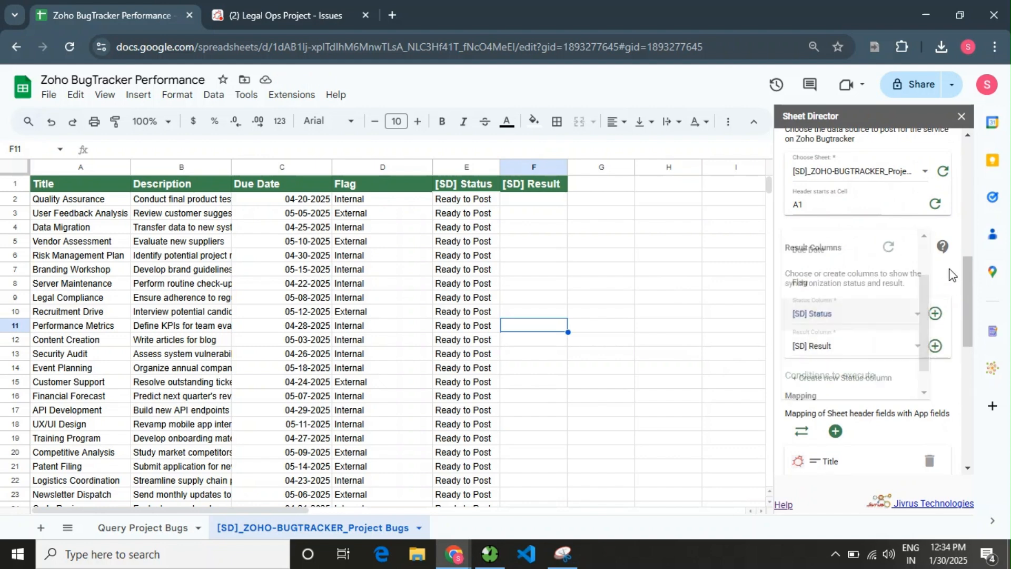
# - Review the Title, Flag, Due Date and Description mappings along with the scheduler and notification settings of the post service
pyautogui.scroll(-7, 901, 216)
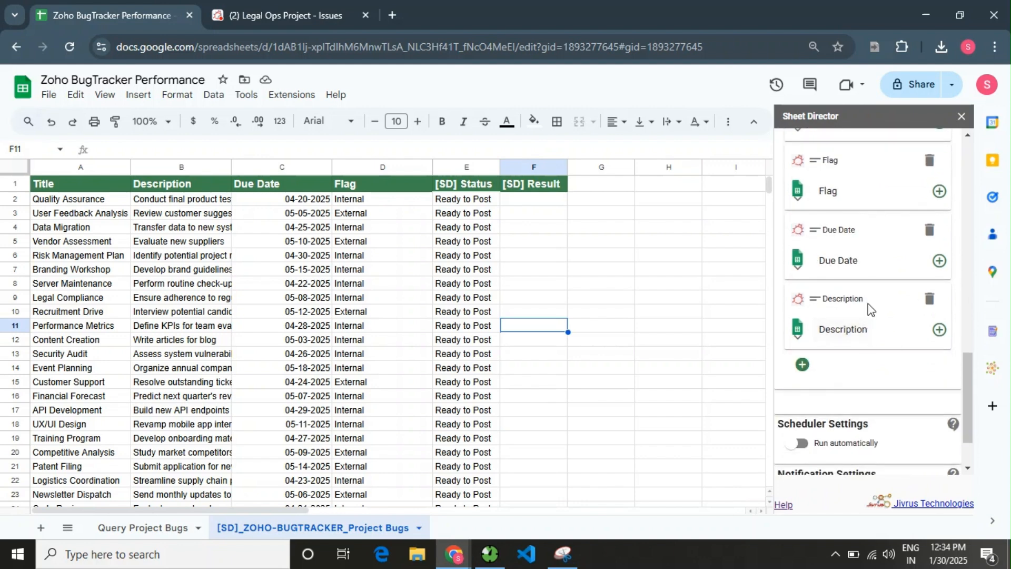
pyautogui.scroll(-2, 868, 310)
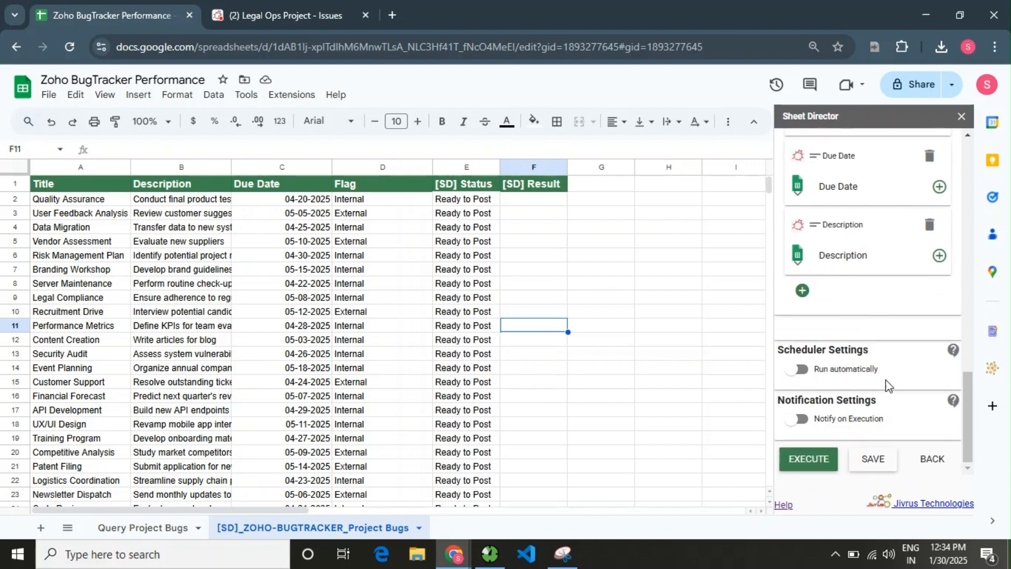
pyautogui.scroll(2, 901, 355)
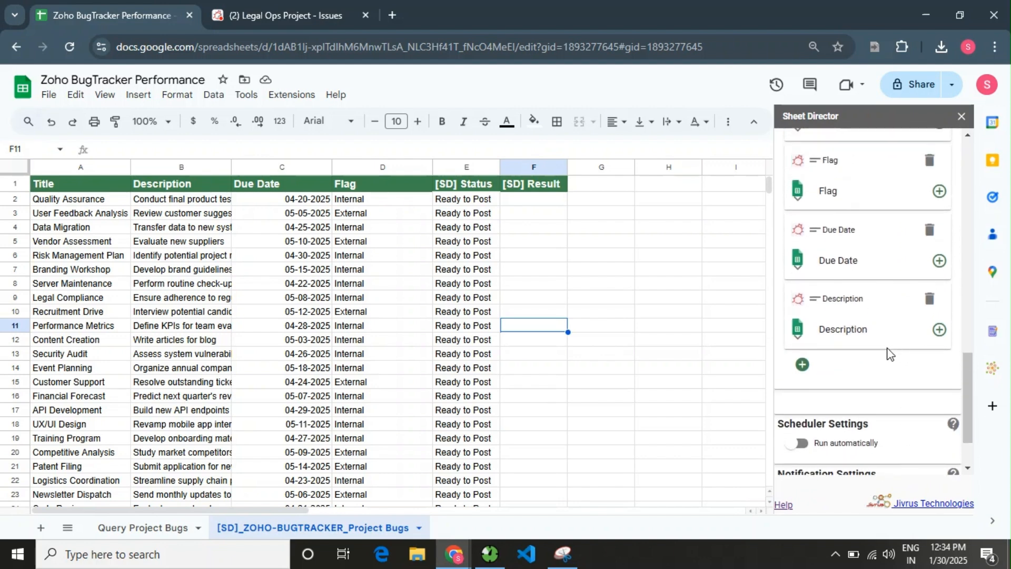
pyautogui.click(867, 334)
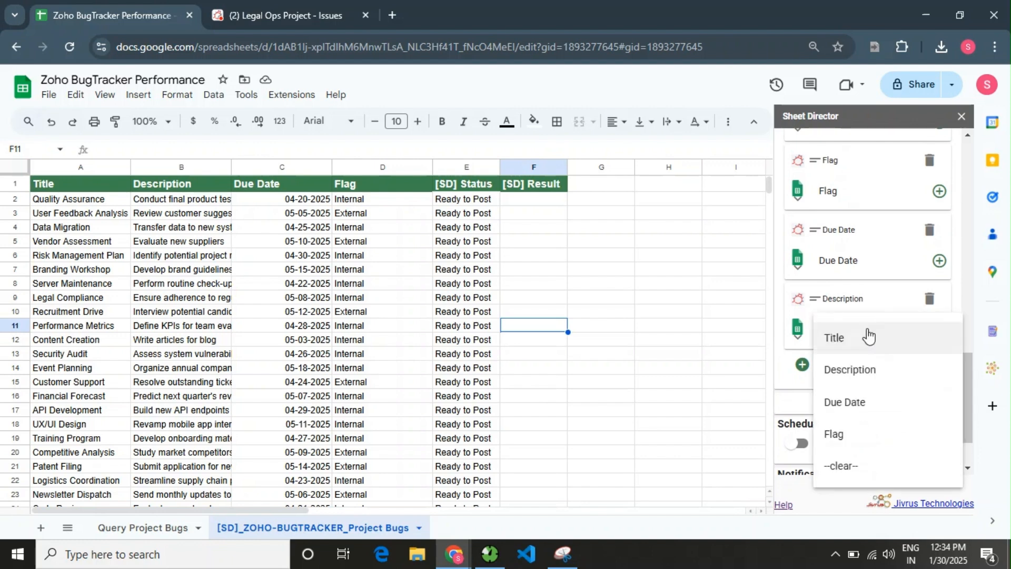
pyautogui.click(791, 380)
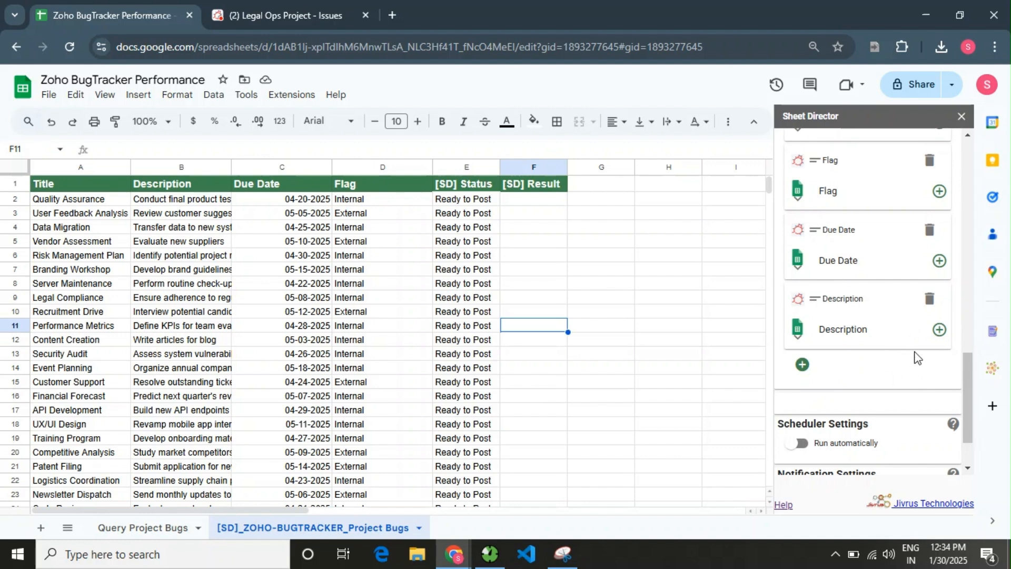
pyautogui.scroll(3, 917, 353)
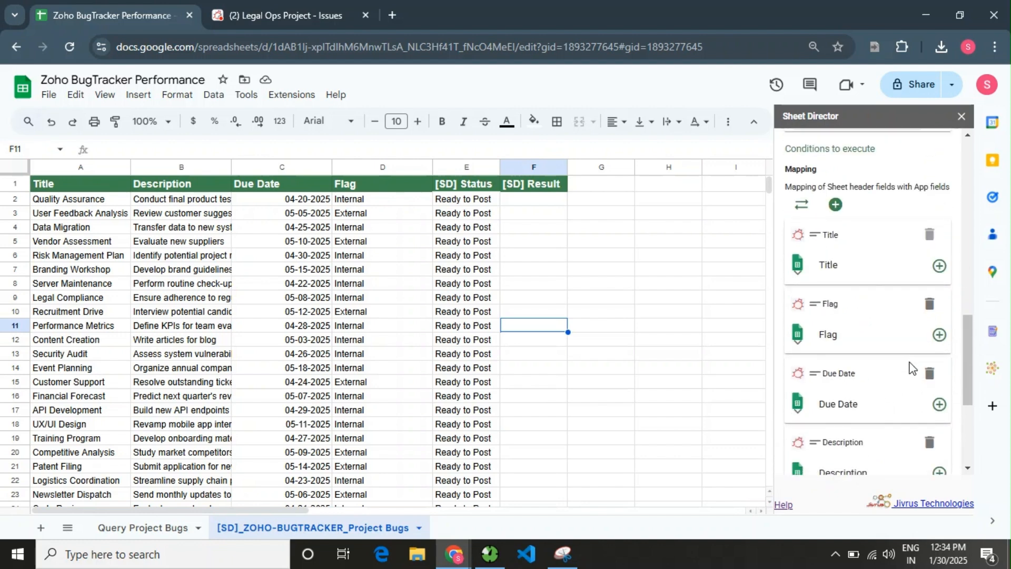
pyautogui.scroll(-5, 911, 368)
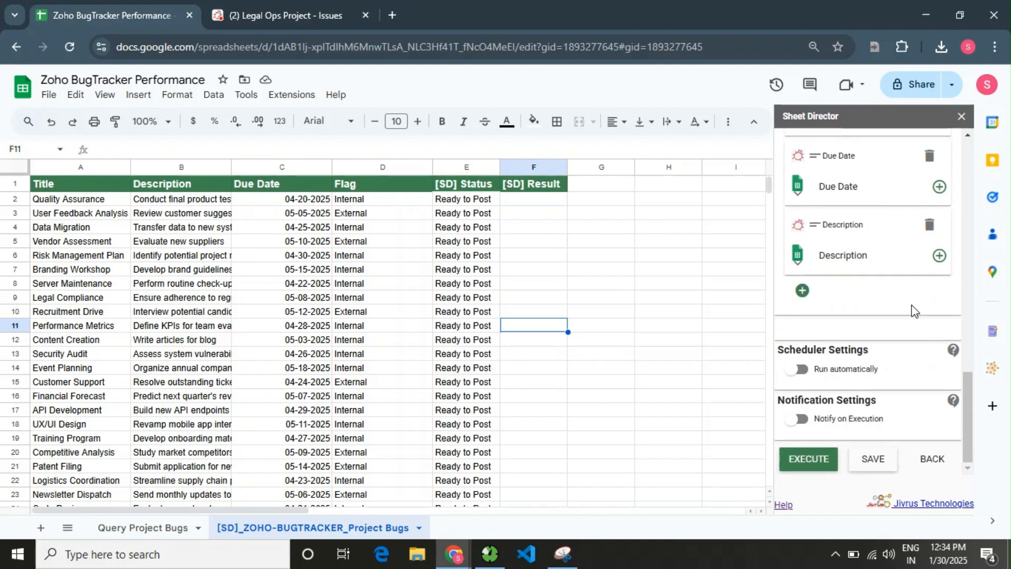
pyautogui.scroll(4, 915, 309)
pyautogui.scroll(-4, 916, 305)
# - Execute the post service and check the number of records ready to post in the Execution Control Panel
pyautogui.click(814, 465)
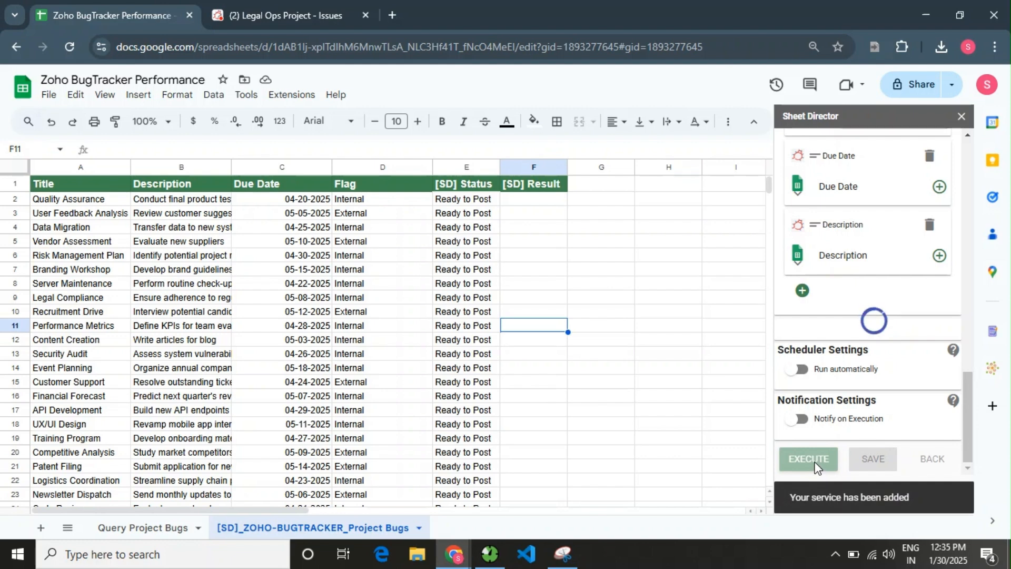
pyautogui.click(456, 201)
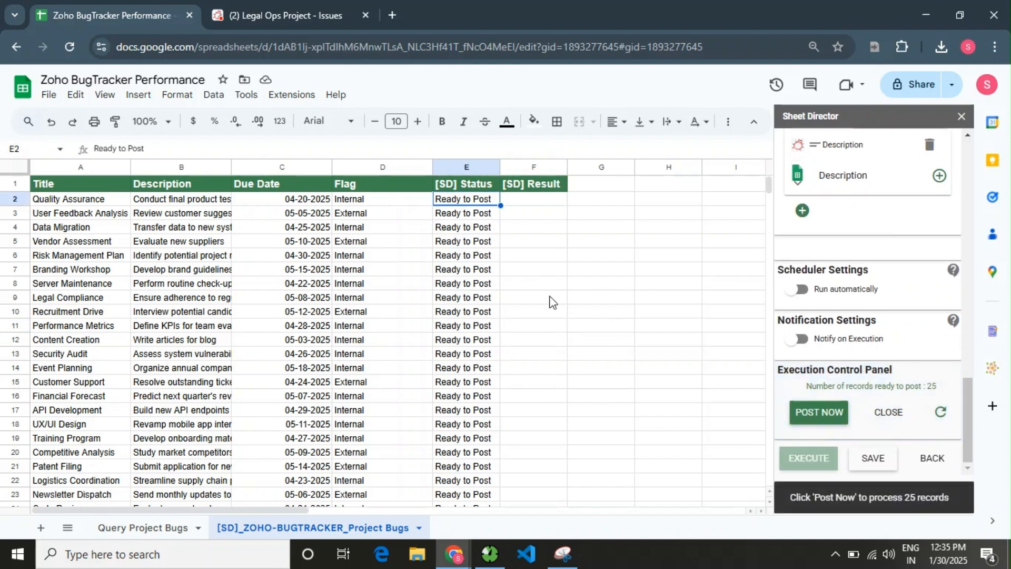
pyautogui.click(583, 330)
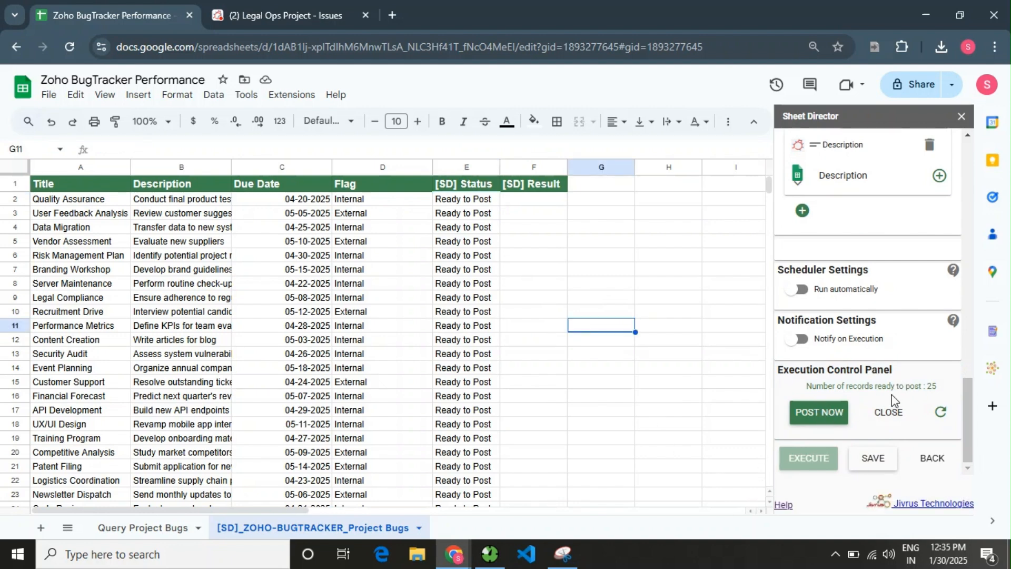
pyautogui.moveTo(809, 387); pyautogui.dragTo(947, 395)
pyautogui.click(936, 390)
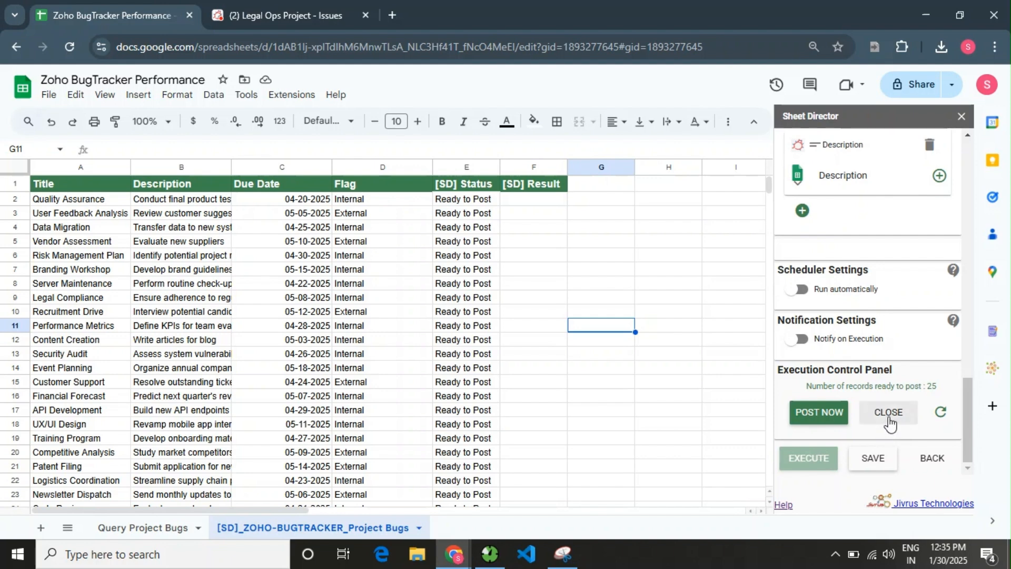
# - Post the ready records to Zoho Bugtracker and look through their status and result entries in the sheet
pyautogui.click(826, 416)
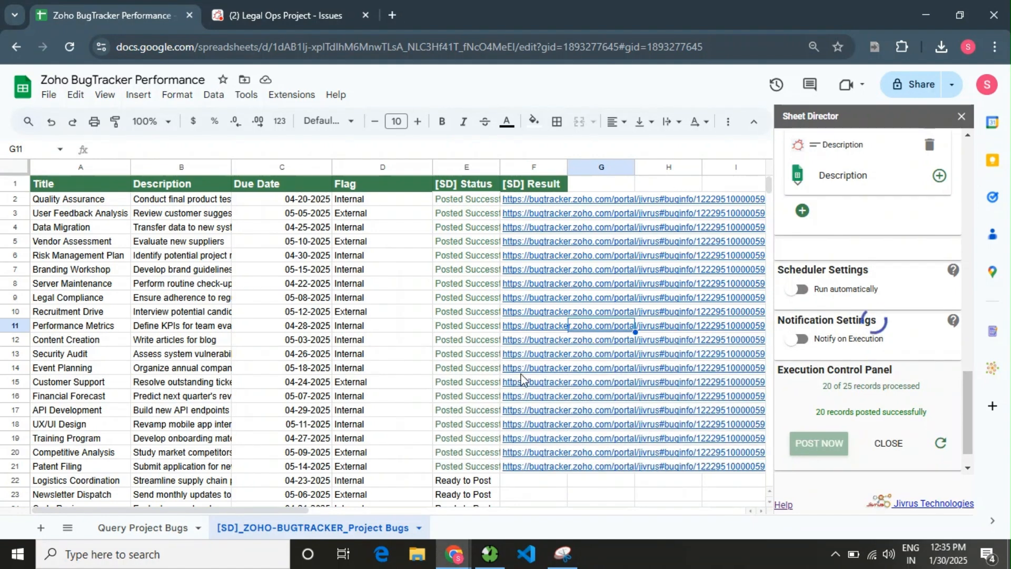
pyautogui.scroll(-3, 521, 375)
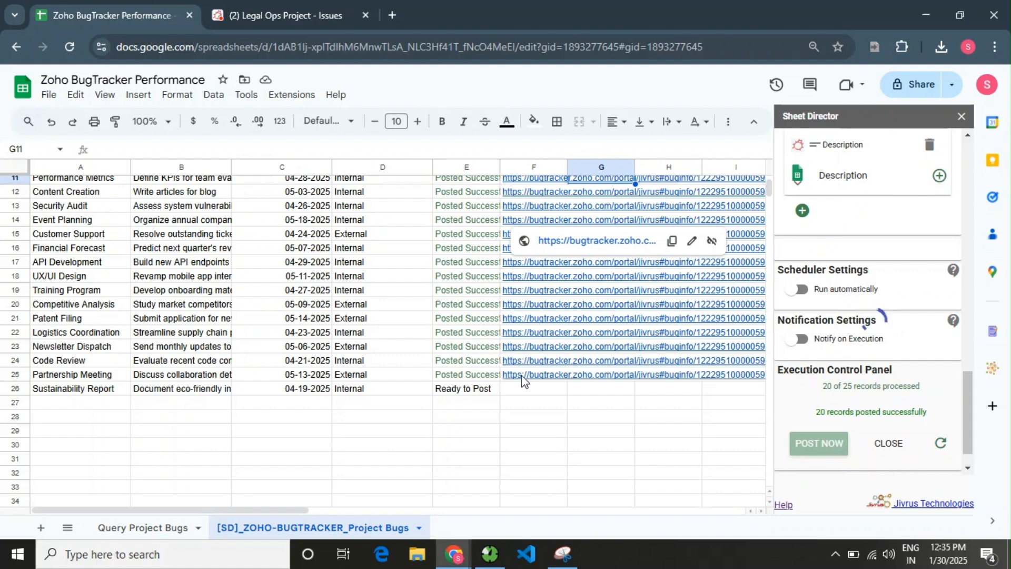
pyautogui.scroll(3, 521, 375)
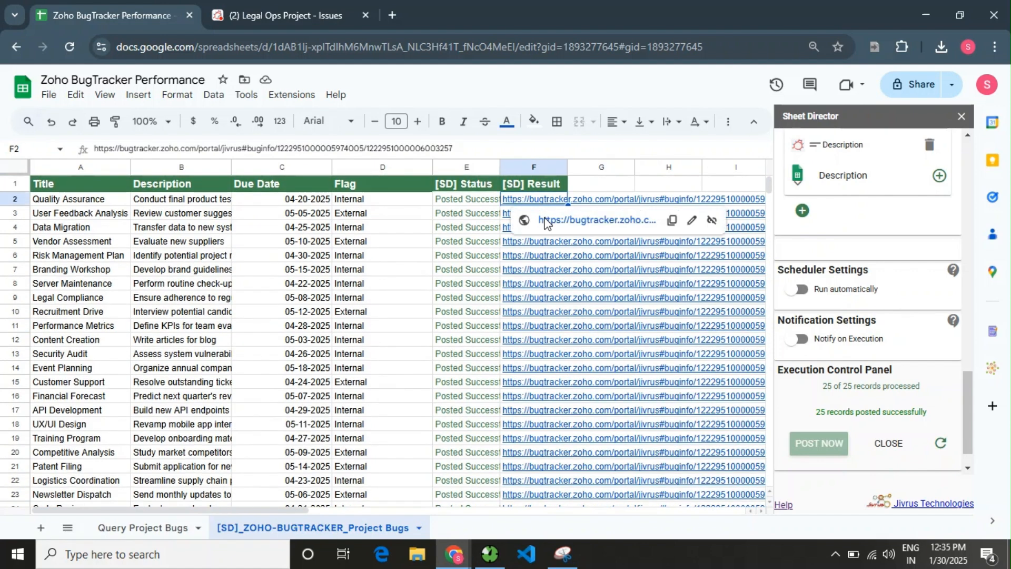
# - Open the result link of the Quality Assurance bug, examine its issue details in Zoho Bugtracker, and return to the spreadsheet
pyautogui.click(544, 221)
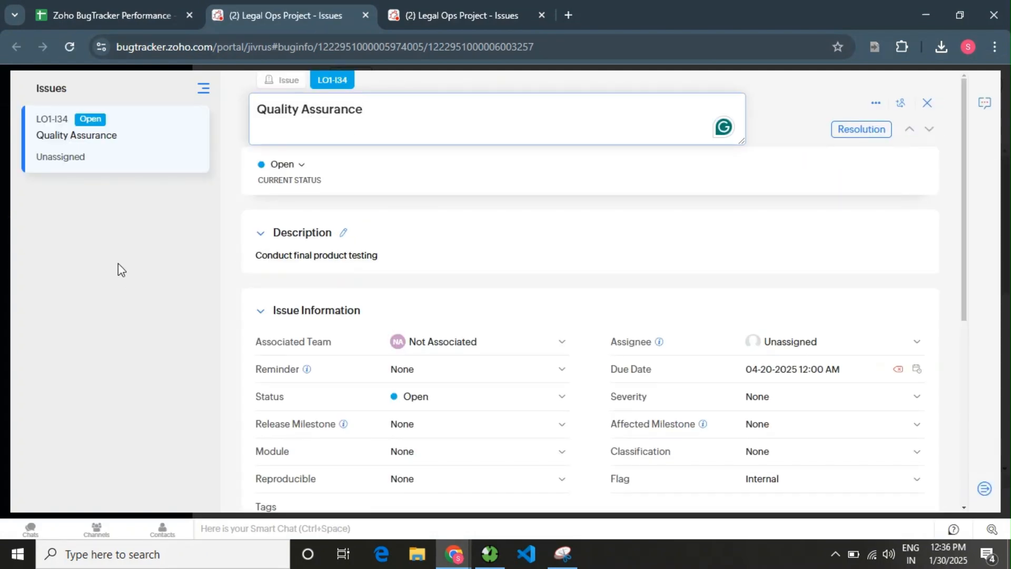
pyautogui.scroll(-3, 331, 294)
pyautogui.scroll(-3, 334, 311)
pyautogui.scroll(6, 339, 309)
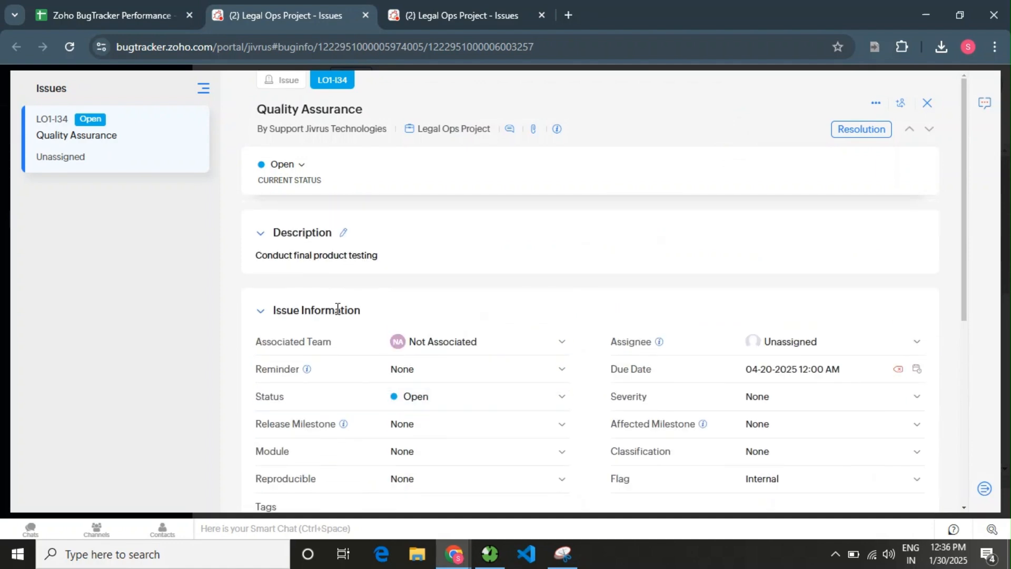
pyautogui.click(366, 16)
pyautogui.click(137, 13)
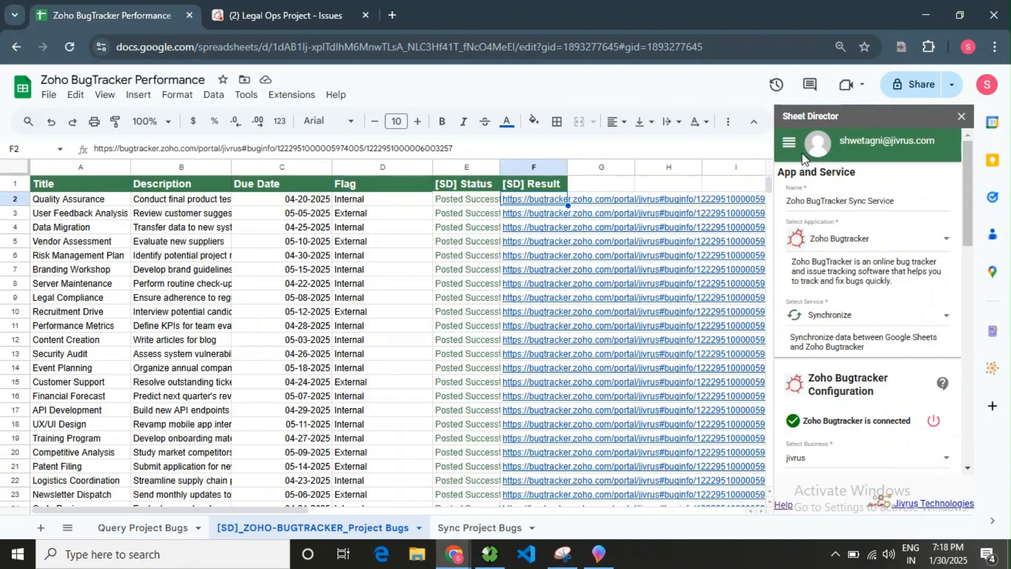
# - Examine the Zoho BugTracker Sync Service name and the description of its Synchronize service
pyautogui.moveTo(911, 200); pyautogui.dragTo(786, 214)
pyautogui.click(848, 200)
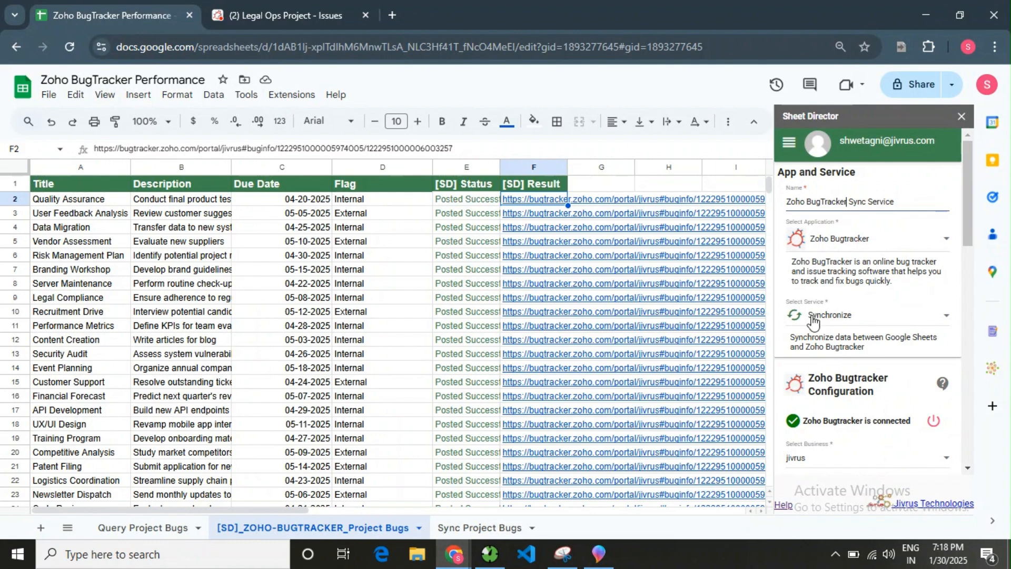
pyautogui.scroll(-3, 841, 325)
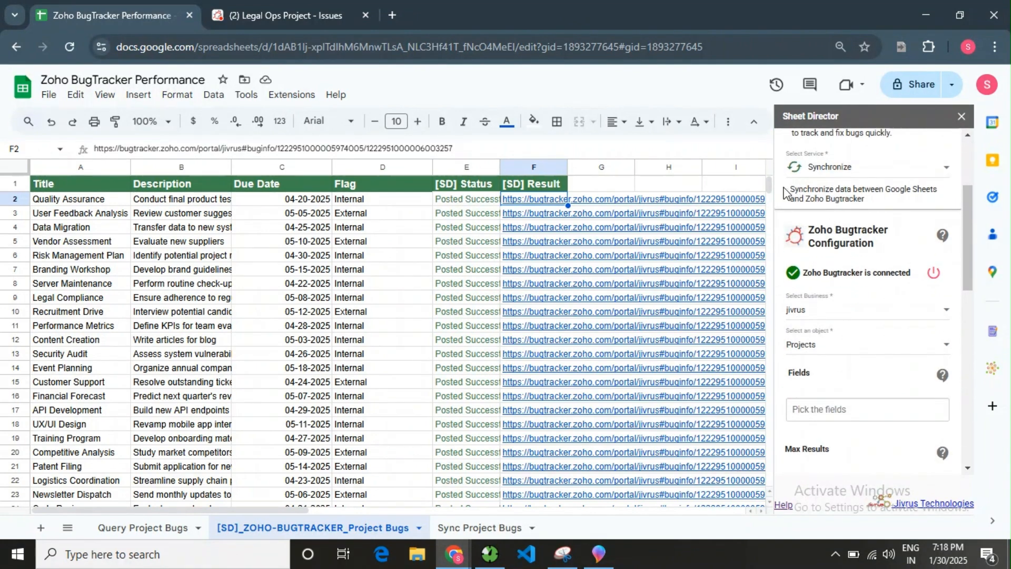
pyautogui.moveTo(784, 193); pyautogui.dragTo(895, 209)
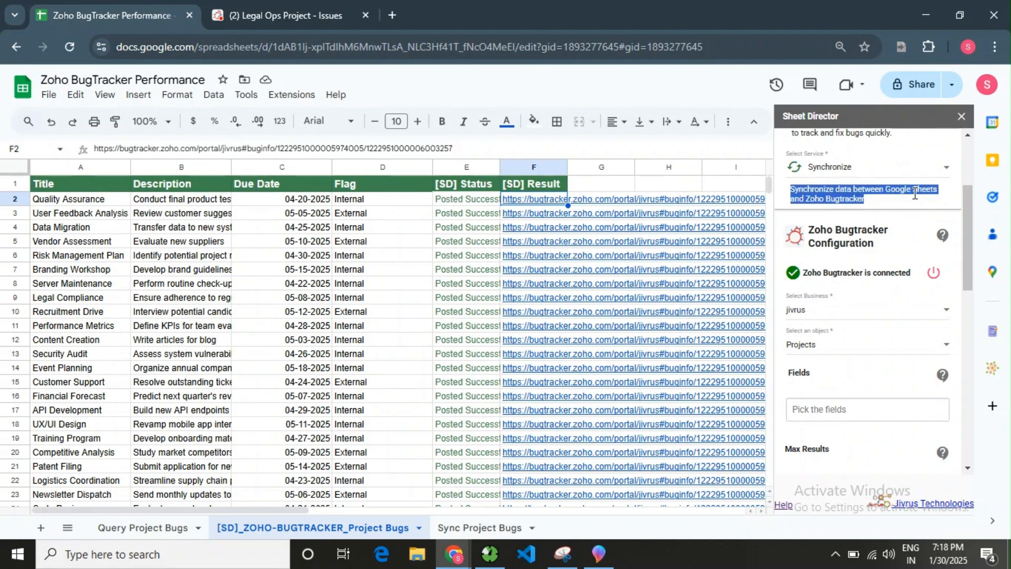
pyautogui.click(890, 198)
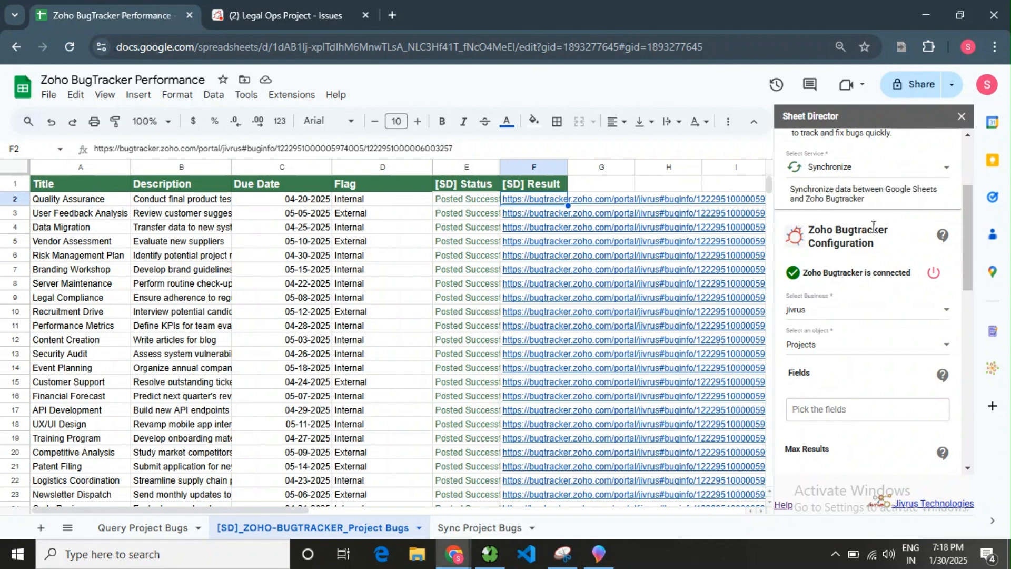
# - Choose Project Bugs as the object and Legal Ops Project as the project for the sync service
pyautogui.click(836, 352)
pyautogui.click(851, 383)
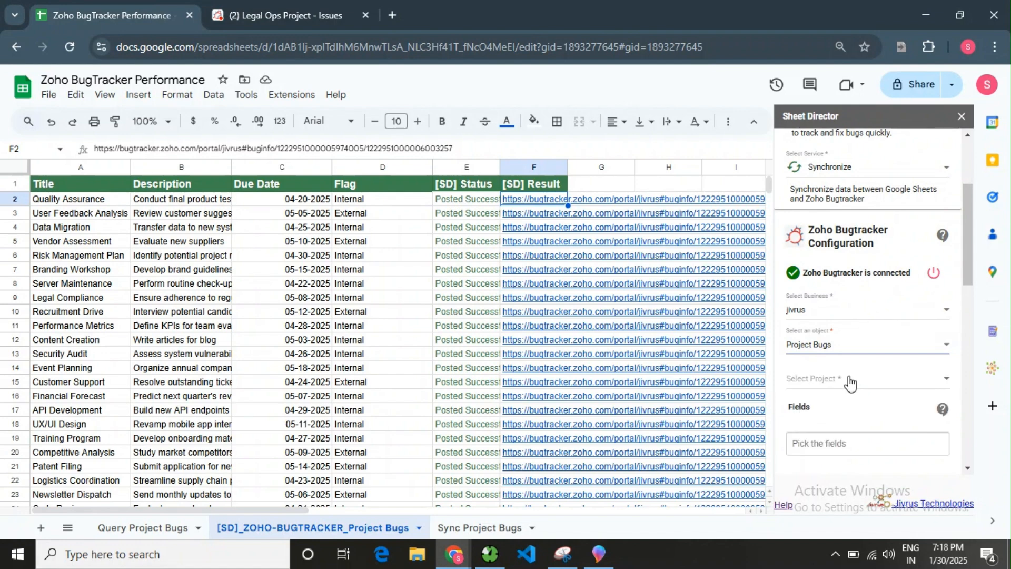
pyautogui.scroll(-2, 845, 342)
pyautogui.click(844, 313)
pyautogui.click(846, 365)
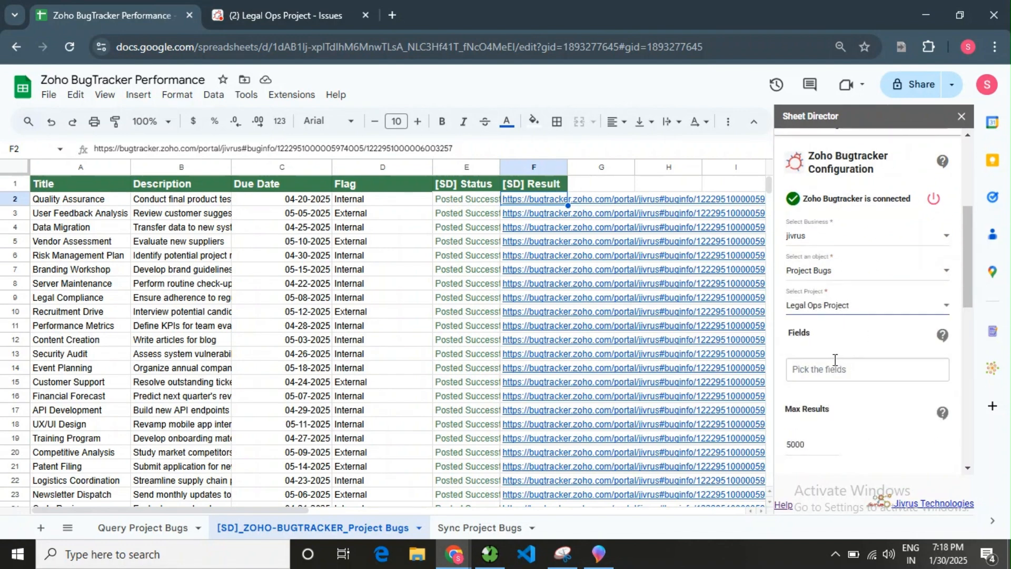
# - Add the Id, Description, Title and Flag fields to the sync service
pyautogui.scroll(-2, 843, 363)
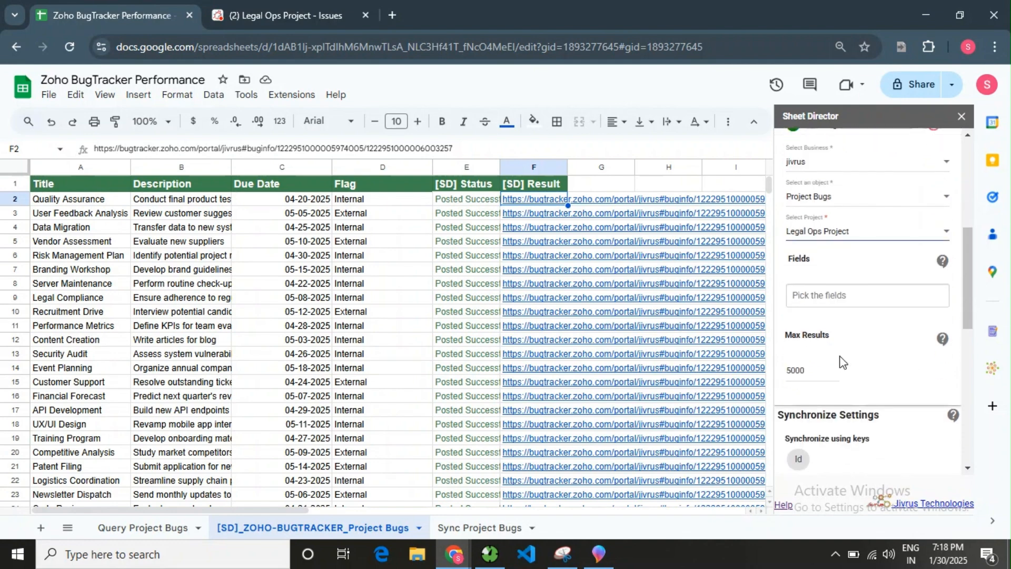
pyautogui.click(841, 296)
pyautogui.write('id')
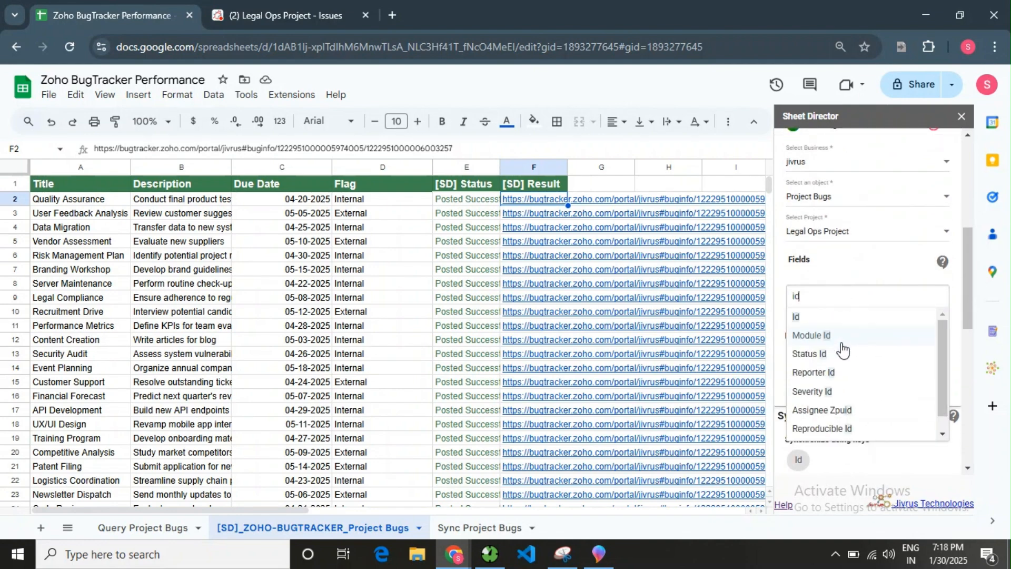
pyautogui.click(831, 317)
pyautogui.write('des')
pyautogui.click(831, 320)
pyautogui.write('tit')
pyautogui.click(830, 319)
pyautogui.write('fla')
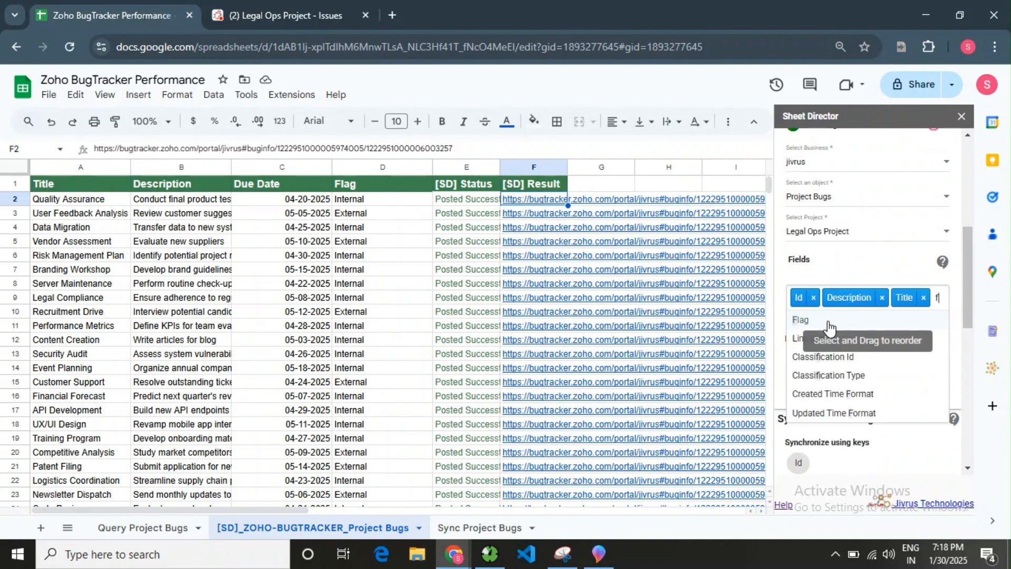
pyautogui.click(824, 332)
pyautogui.click(856, 269)
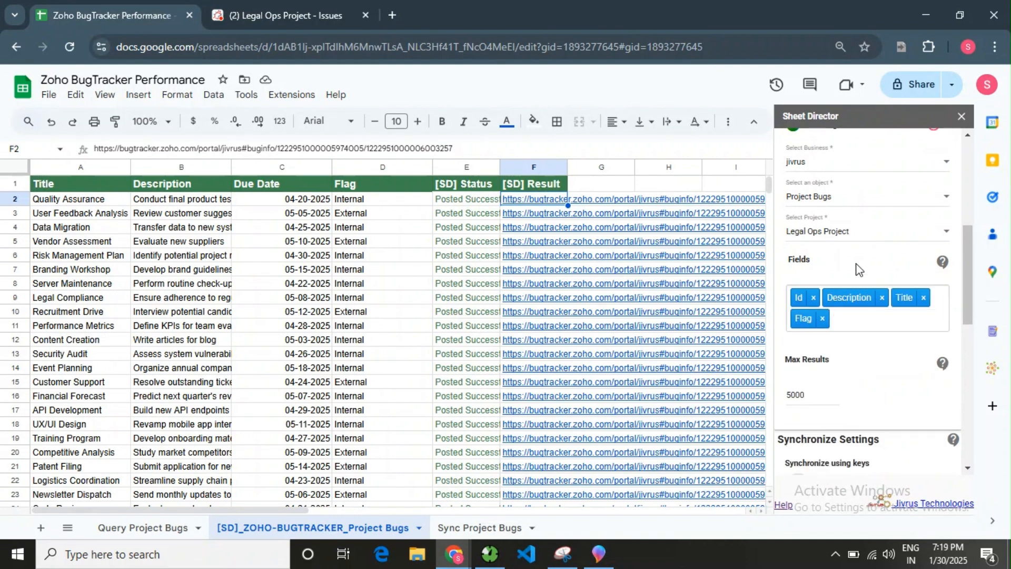
# - Set the sync service's maximum results to 25
pyautogui.scroll(-2, 838, 338)
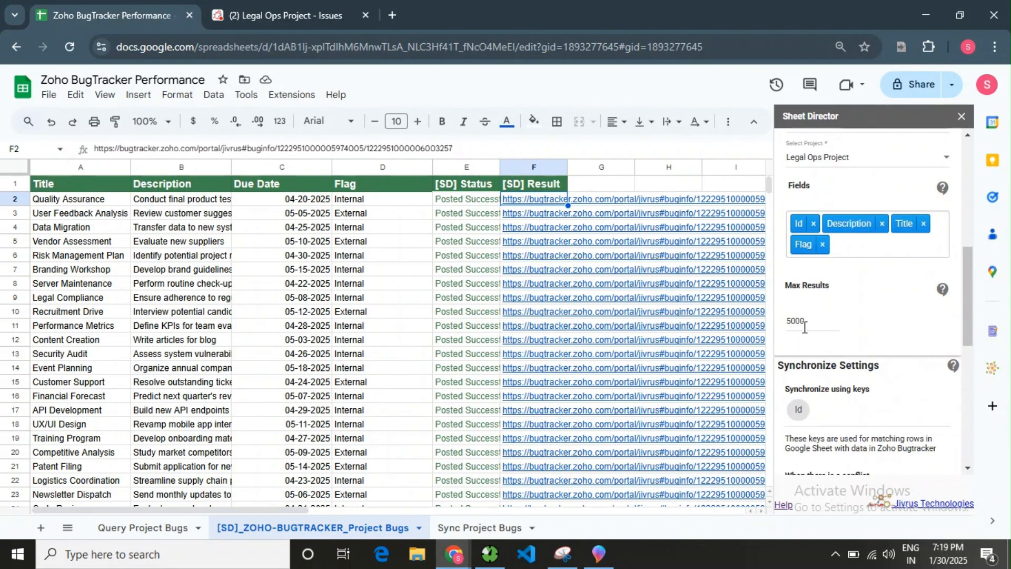
pyautogui.doubleClick(793, 316)
pyautogui.write('25')
# - Review the synchronization key and the conflict rule description for Zoho Bugtracker Wins in the synchronize settings
pyautogui.scroll(-3, 853, 363)
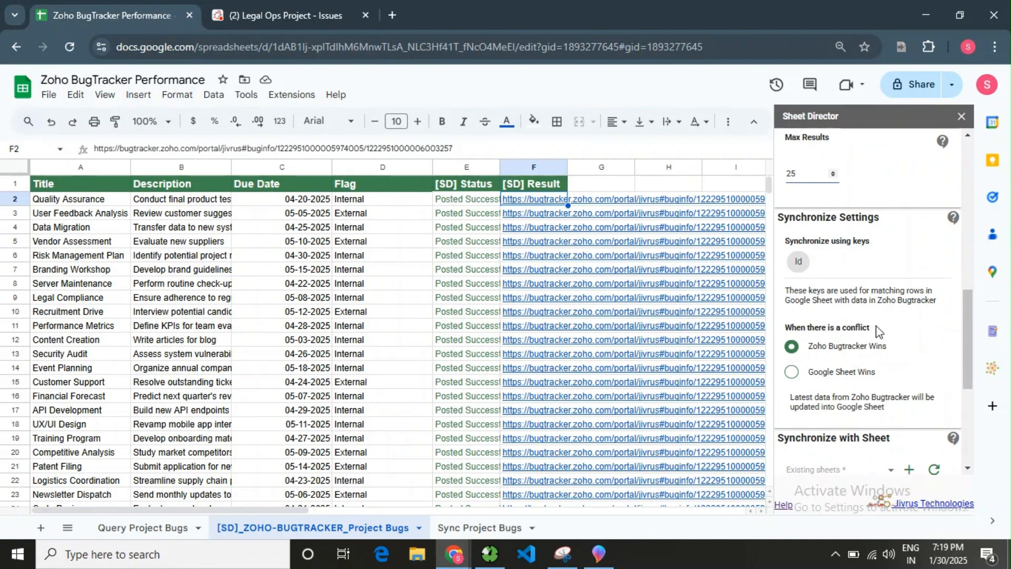
pyautogui.scroll(-1, 876, 331)
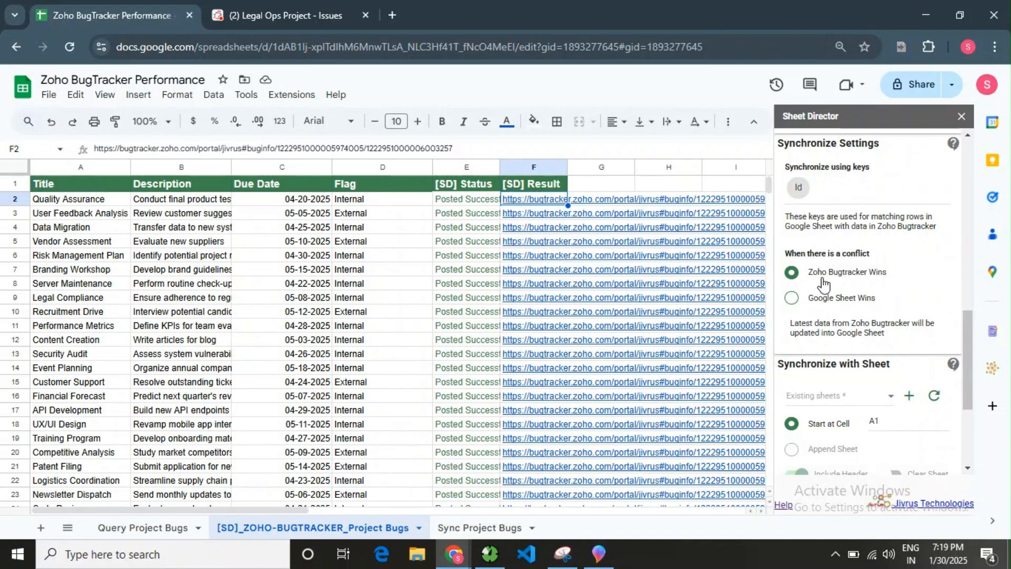
pyautogui.moveTo(788, 330); pyautogui.dragTo(911, 335)
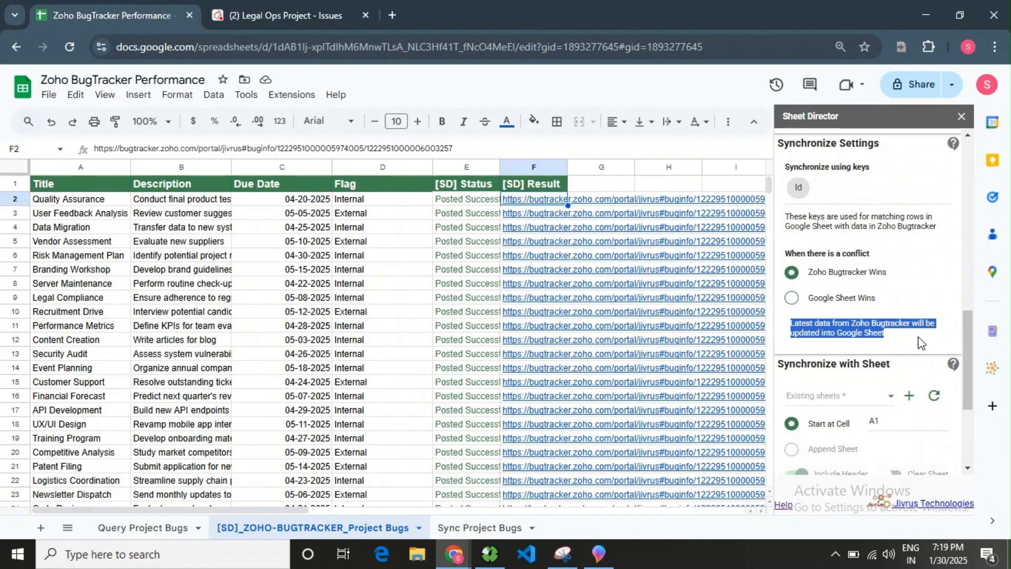
# - Set the sync service's conflict rule to Google Sheet Wins and review its description
pyautogui.click(882, 331)
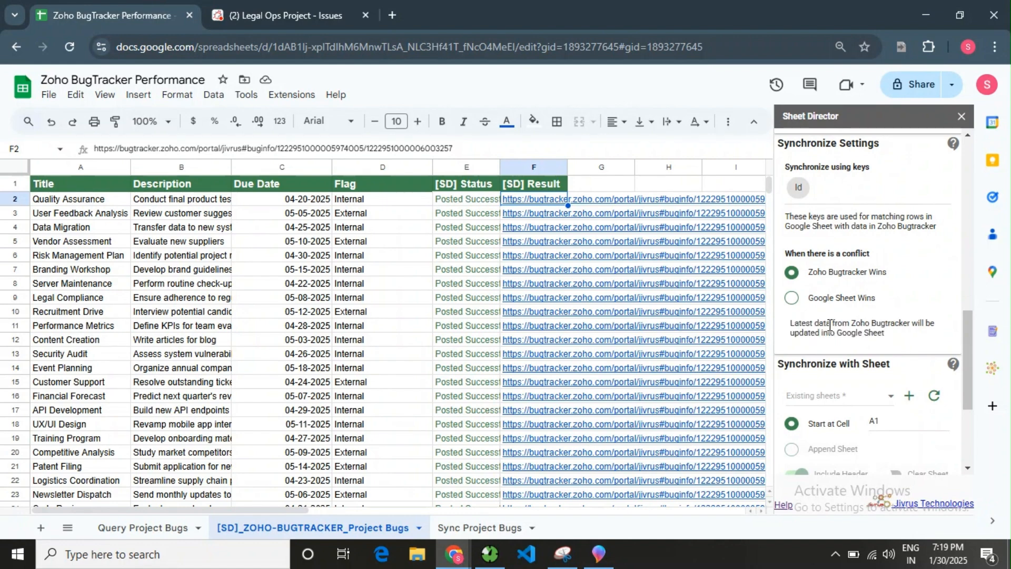
pyautogui.click(820, 299)
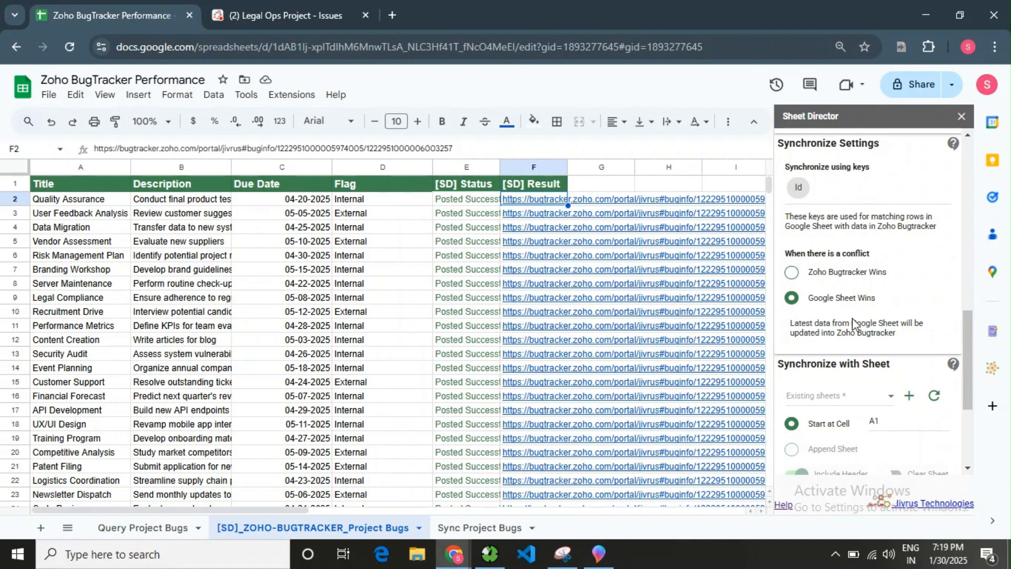
pyautogui.moveTo(788, 327); pyautogui.dragTo(923, 338)
pyautogui.click(897, 334)
pyautogui.moveTo(966, 327); pyautogui.dragTo(965, 340)
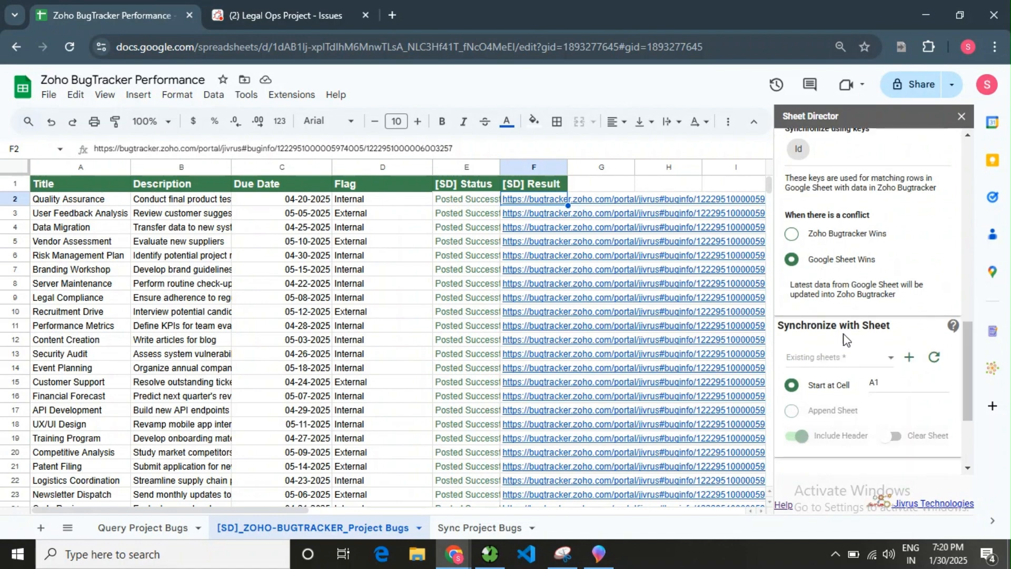
# - Refresh the list of existing sheets and choose Sync Project Bugs as the sheet to synchronize with
pyautogui.scroll(-2, 852, 348)
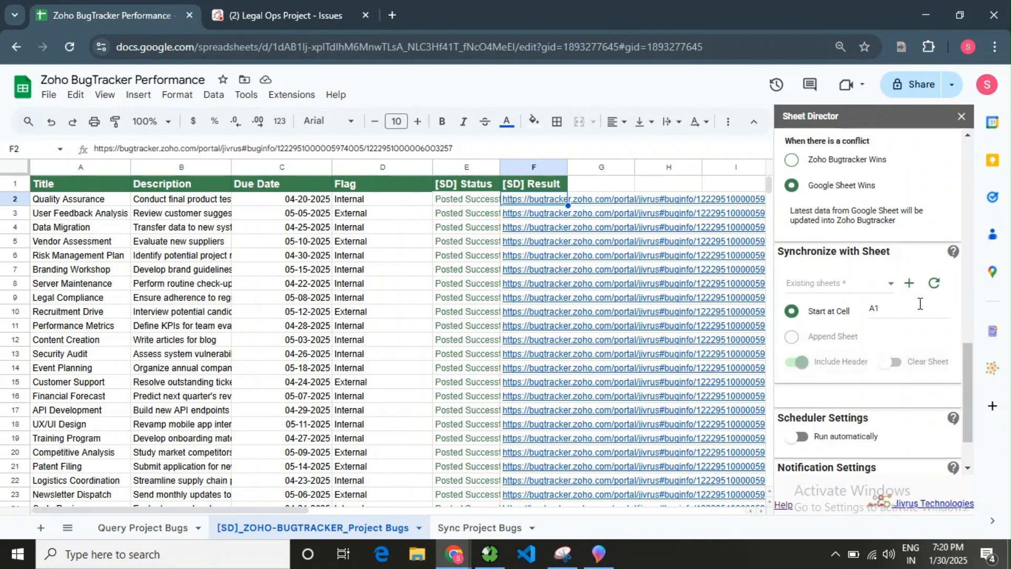
pyautogui.click(934, 283)
pyautogui.click(840, 285)
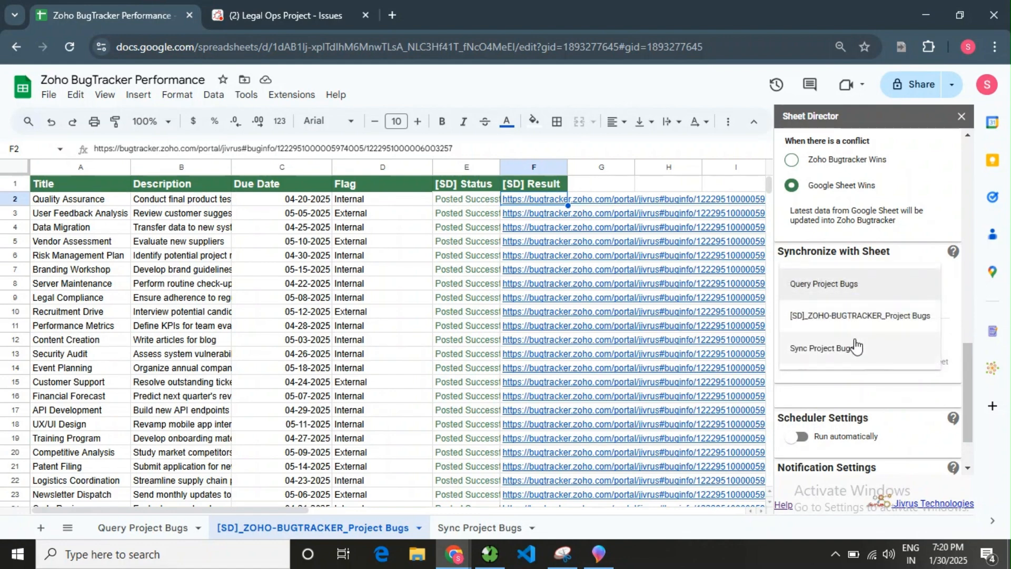
pyautogui.click(849, 346)
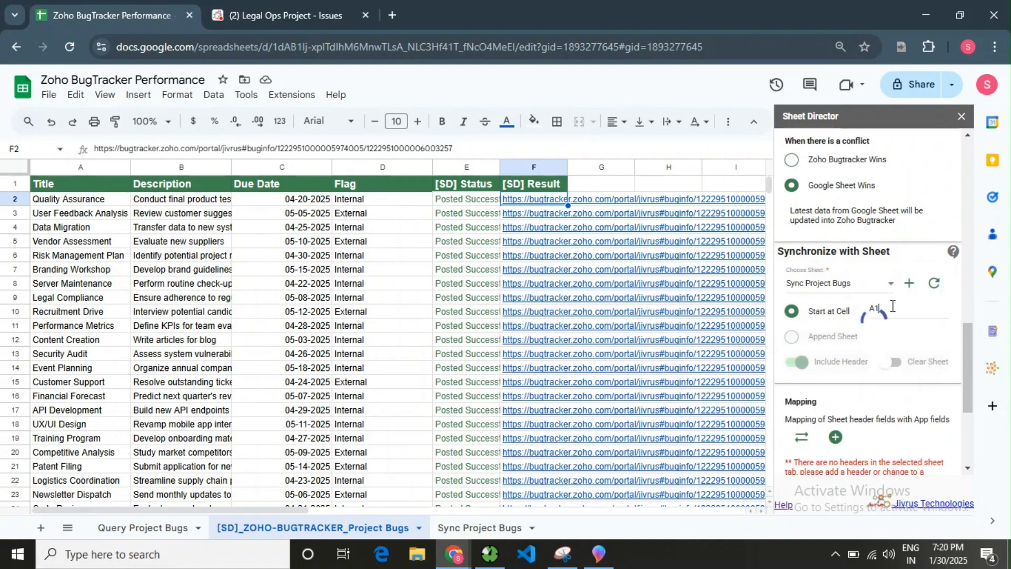
pyautogui.click(935, 489)
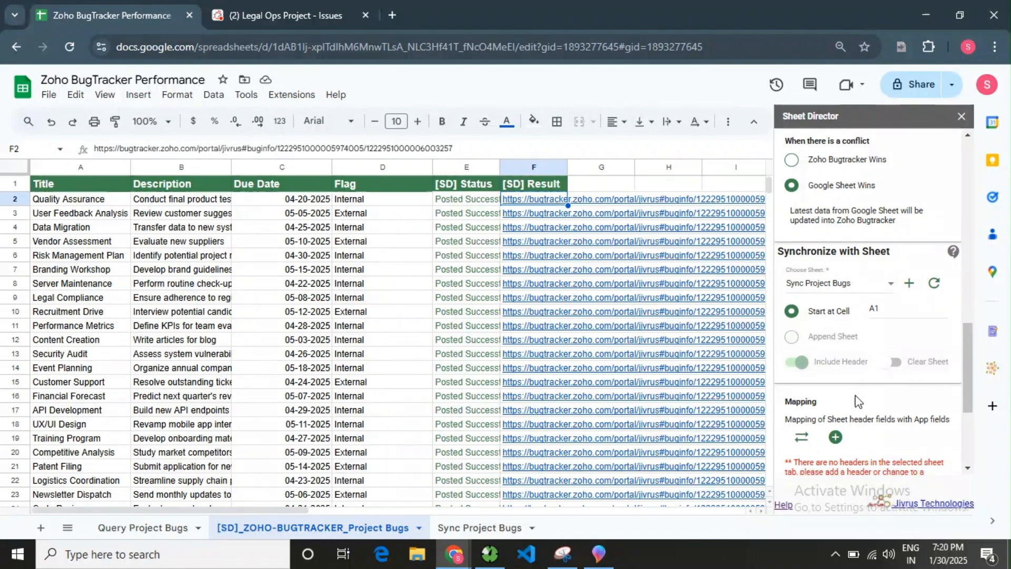
# - Execute the sync service and get the Zoho Bugtracker records into the empty Sync Project Bugs sheet
pyautogui.scroll(-3, 864, 384)
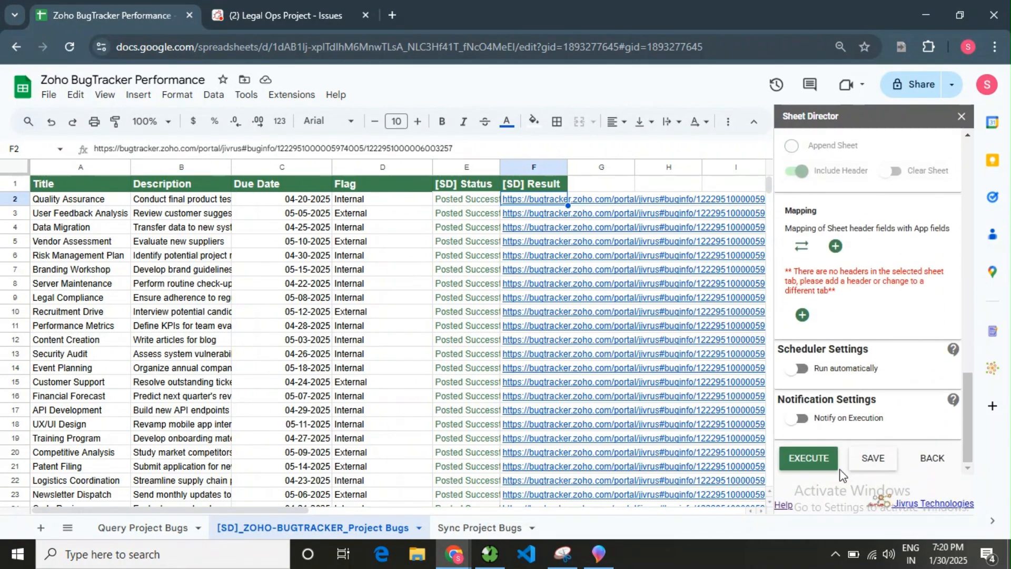
pyautogui.click(810, 457)
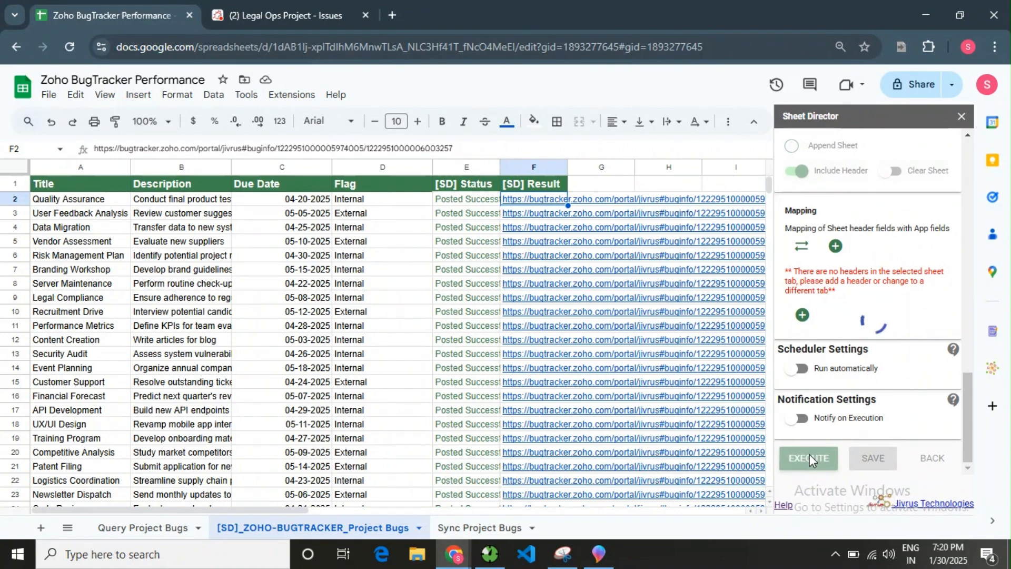
pyautogui.click(475, 529)
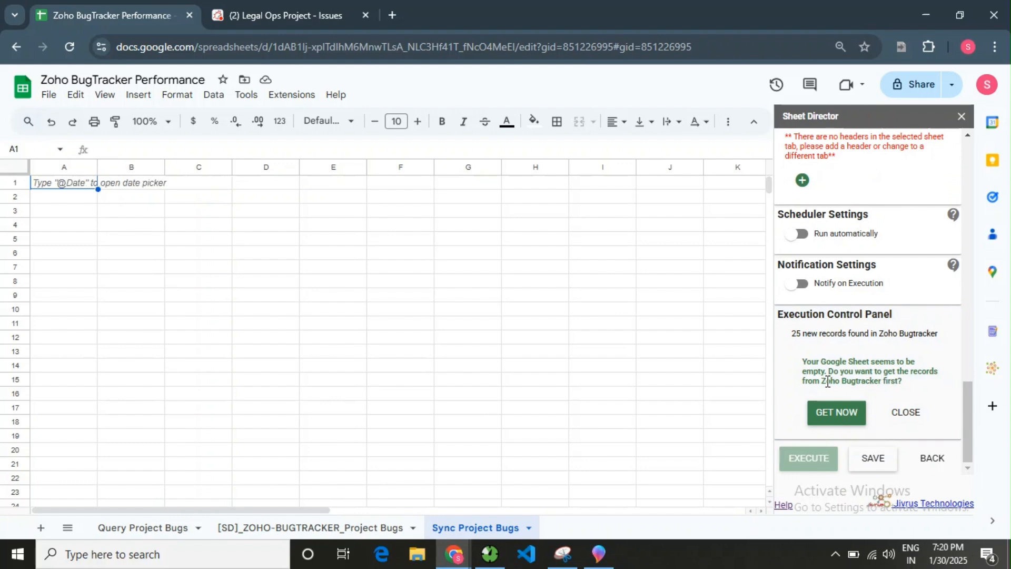
pyautogui.moveTo(800, 365); pyautogui.dragTo(940, 392)
pyautogui.click(940, 393)
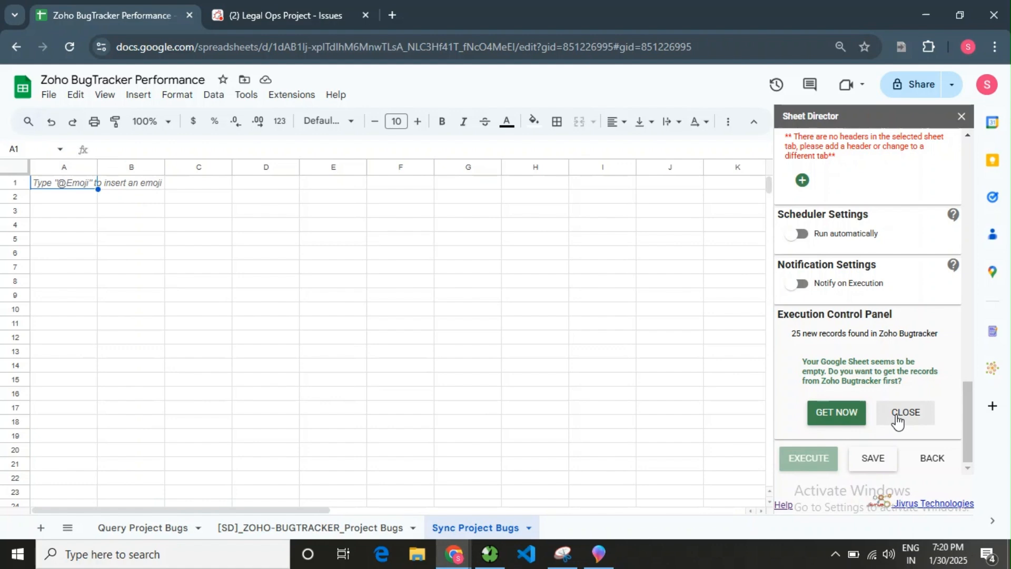
pyautogui.click(834, 419)
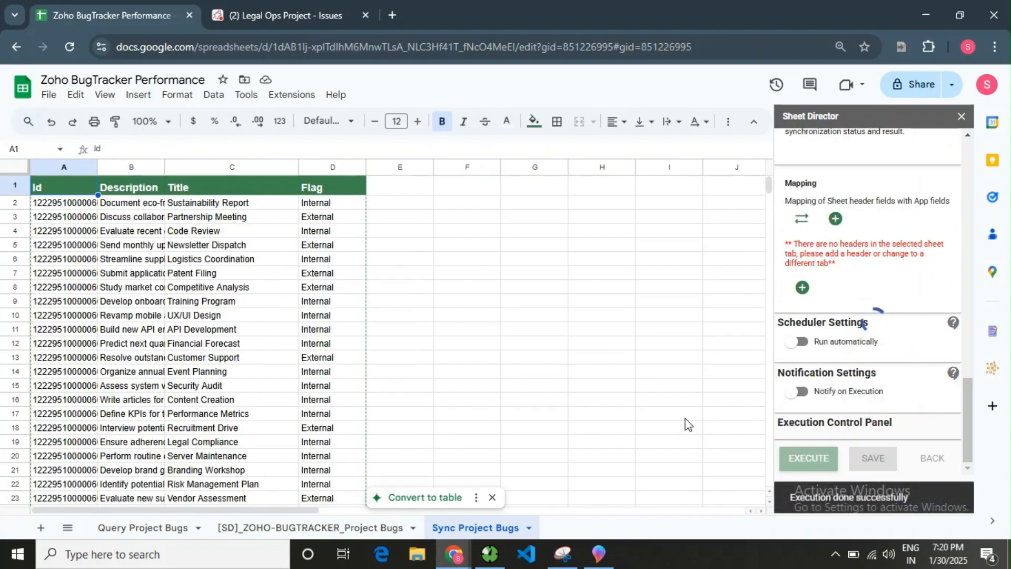
# - Accept intelligent mapping of the matching sheet headers and app fields
pyautogui.scroll(3, 812, 392)
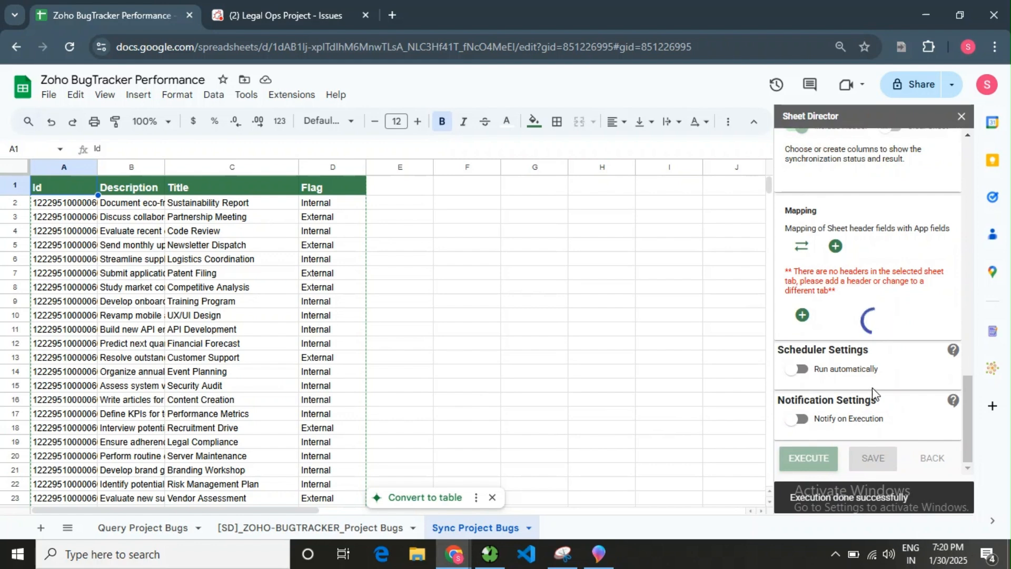
pyautogui.scroll(6, 872, 394)
pyautogui.scroll(-5, 872, 394)
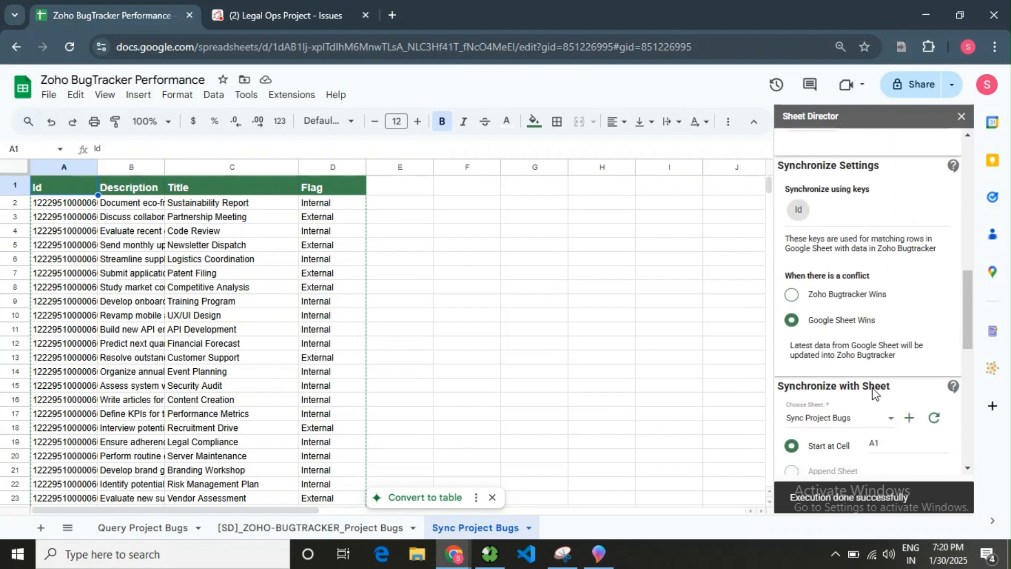
pyautogui.scroll(-3, 872, 394)
pyautogui.scroll(-3, 872, 387)
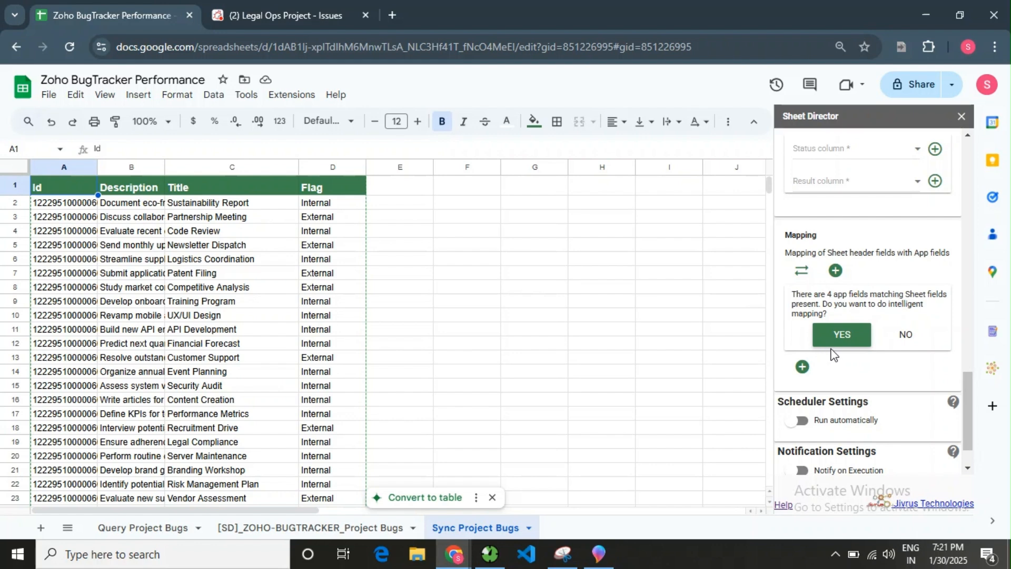
pyautogui.click(840, 334)
pyautogui.scroll(-3, 838, 356)
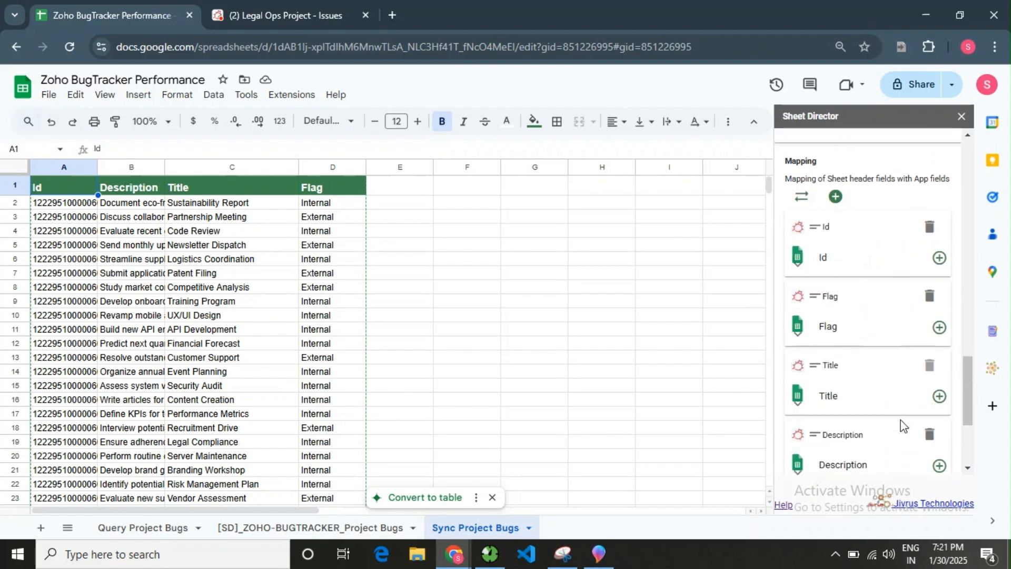
# - Review the Id, Flag, Title and Description mappings and the header choices offered for Flag
pyautogui.scroll(-2, 903, 425)
pyautogui.scroll(2, 904, 425)
pyautogui.click(860, 329)
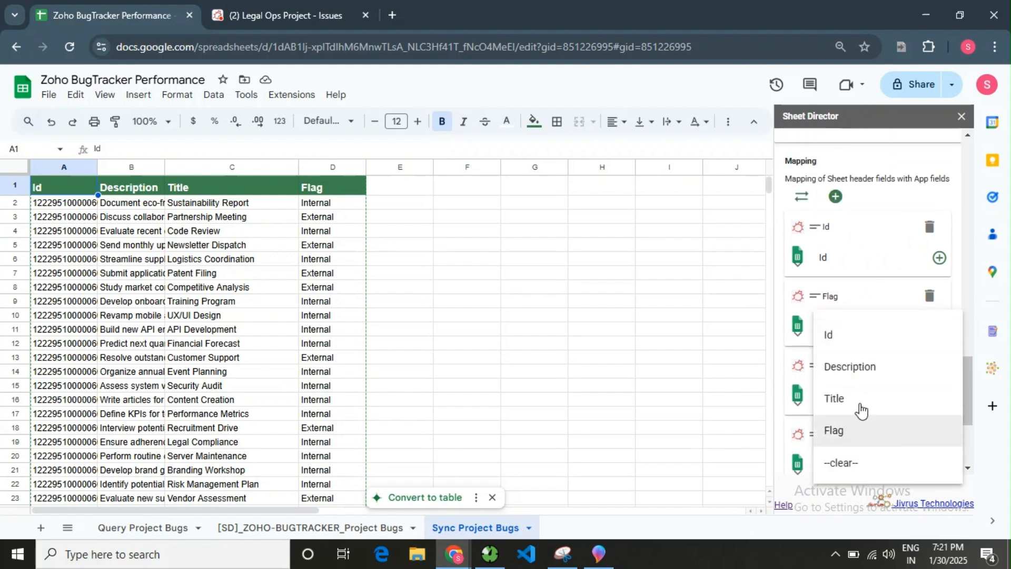
pyautogui.click(862, 288)
pyautogui.scroll(-5, 866, 381)
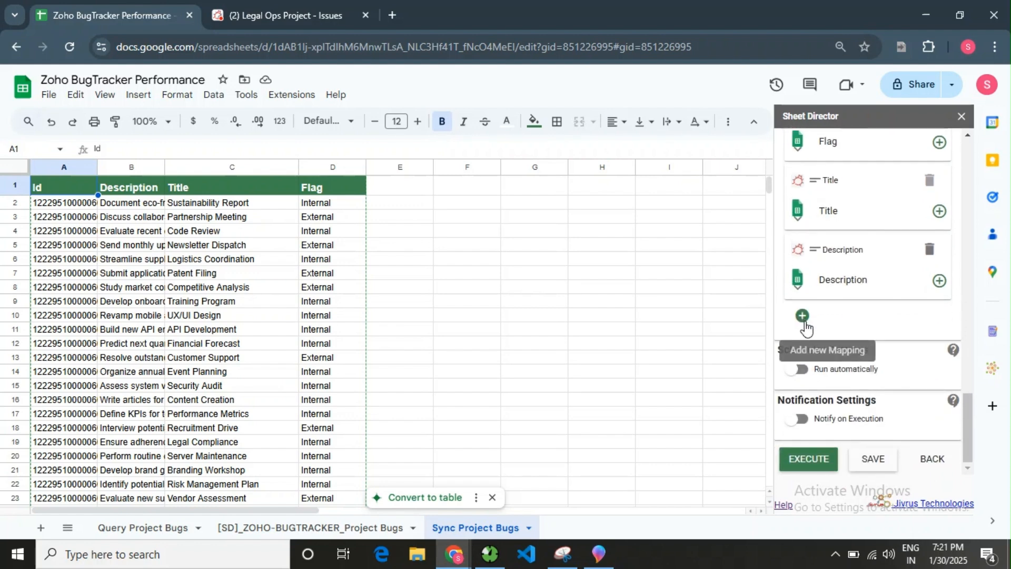
pyautogui.scroll(3, 819, 372)
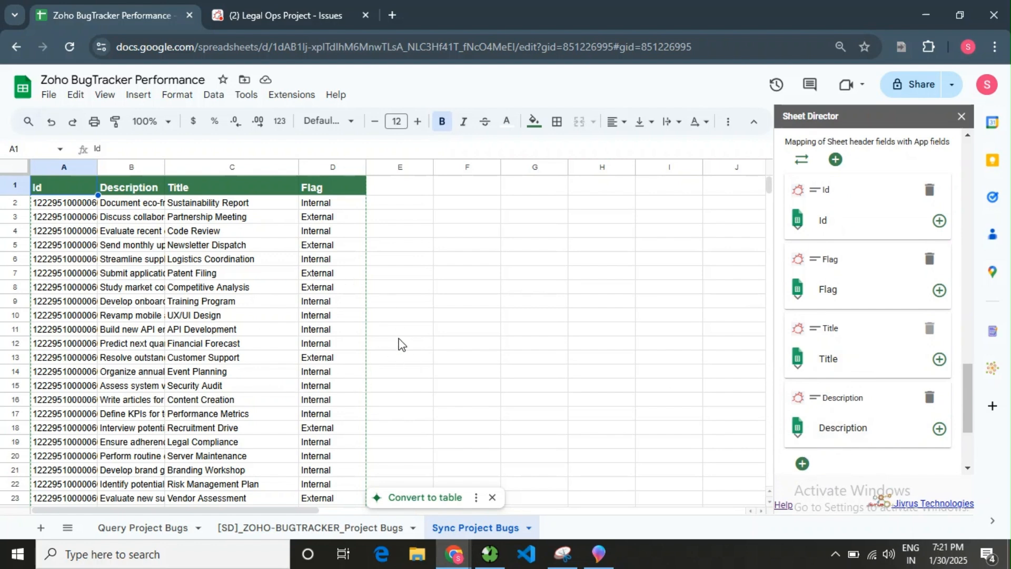
# - Dismiss the table conversion suggestion and create the status and result columns for the sync
pyautogui.click(492, 497)
pyautogui.scroll(5, 883, 403)
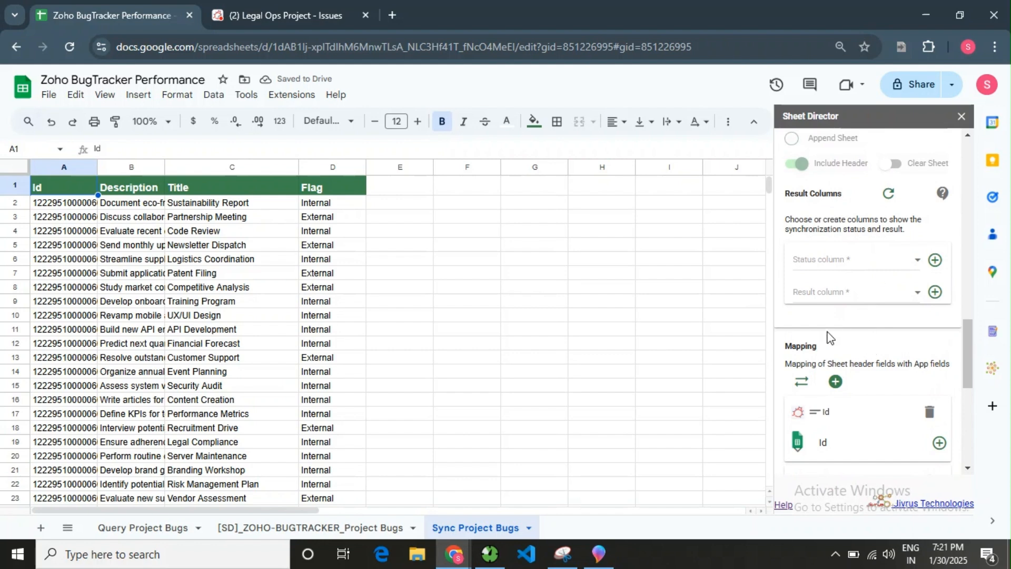
pyautogui.click(935, 293)
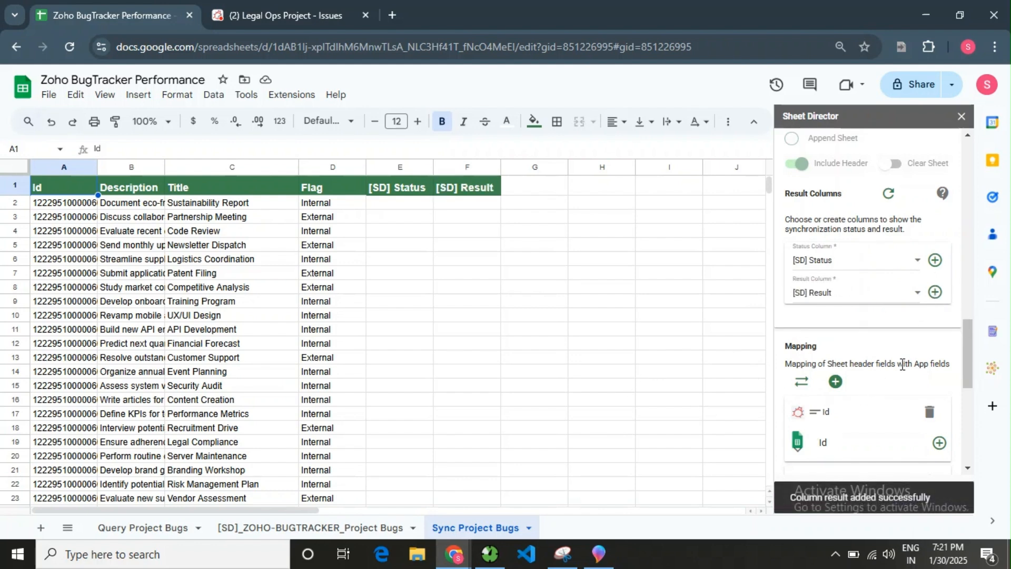
# - In row 2, replace the description with "Social welfate Initiatives" and append "and Documents" to the title
pyautogui.scroll(-3, 875, 385)
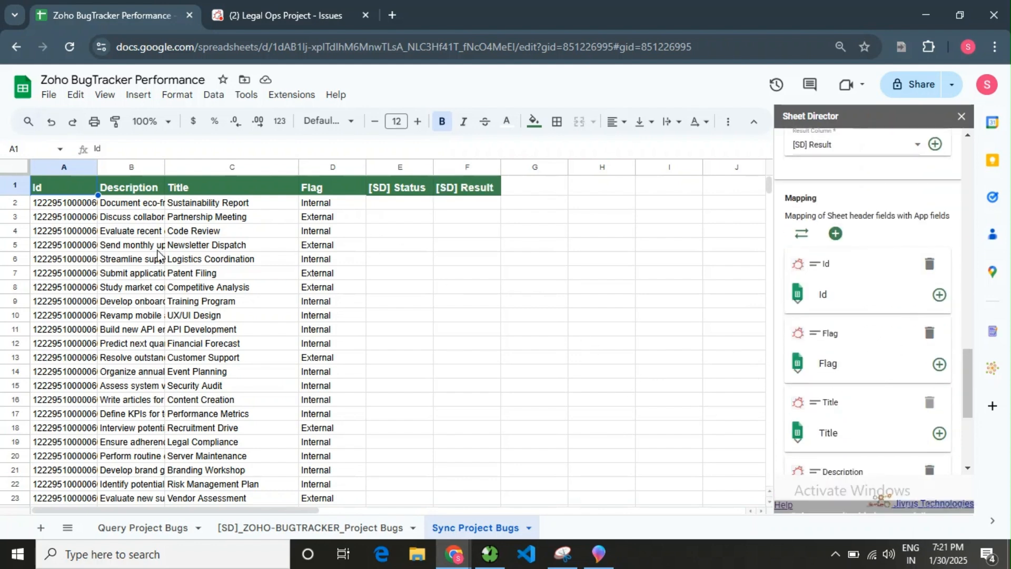
pyautogui.click(207, 203)
pyautogui.tripleClick(207, 202)
pyautogui.write('Social welfate Initiatives')
pyautogui.doubleClick(287, 204)
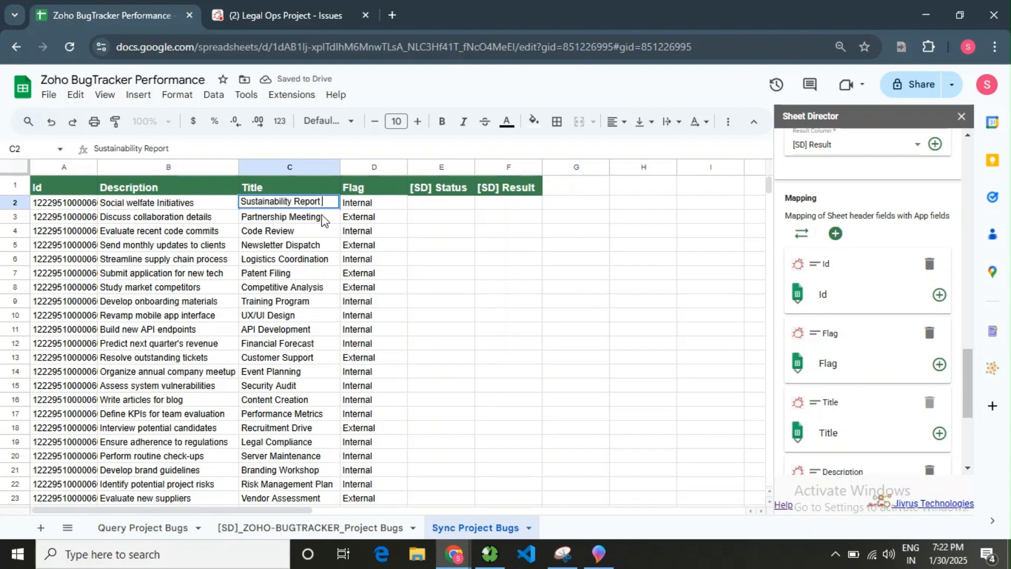
pyautogui.write('and Documents')
pyautogui.click(420, 236)
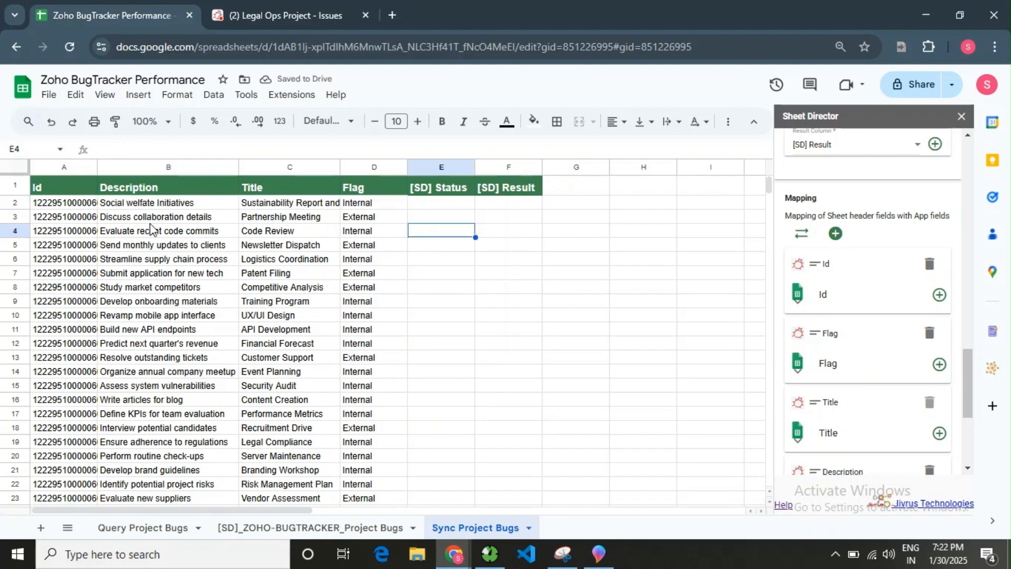
# - In row 3, append "regarding new Project" to the title and "with team" to the description
pyautogui.doubleClick(323, 215)
pyautogui.write('regarding new Project')
pyautogui.doubleClick(219, 216)
pyautogui.write('with team')
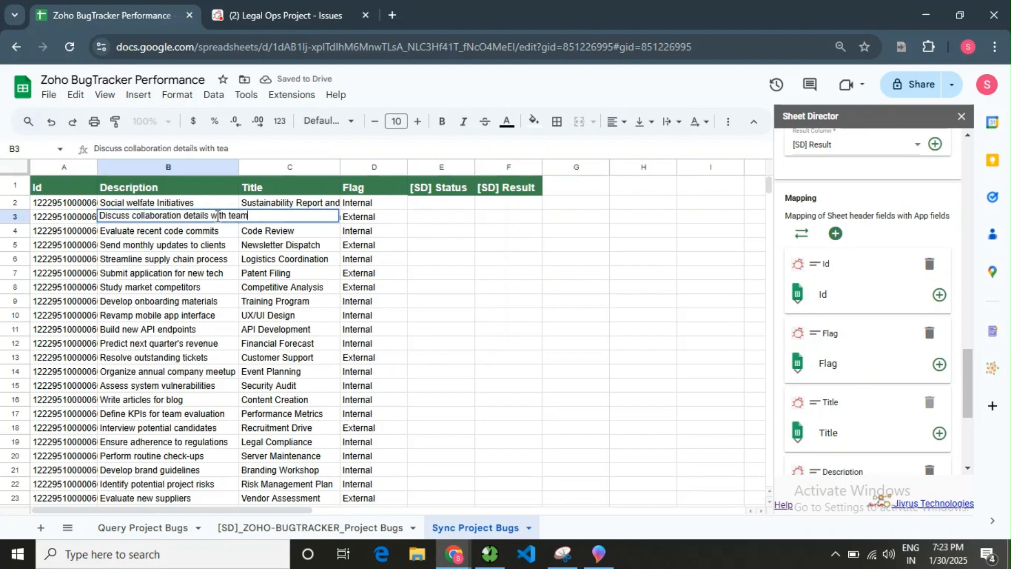
# - In row 4, append "For New Implementation" to the title and "and deploy" to the description
pyautogui.click(304, 230)
pyautogui.doubleClick(304, 231)
pyautogui.write('For New Imple')
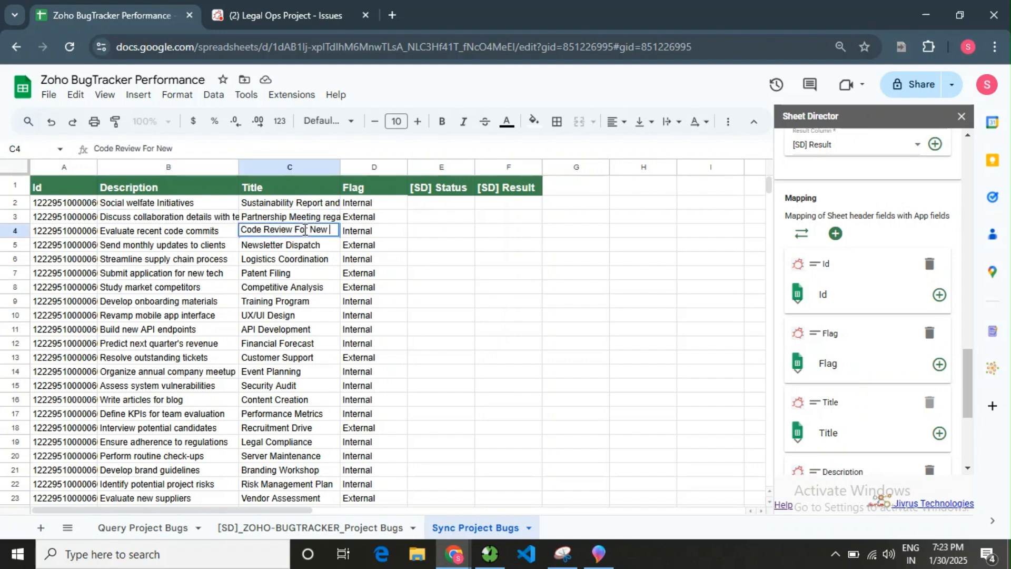
pyautogui.write('mentation')
pyautogui.doubleClick(221, 231)
pyautogui.write('and deploy')
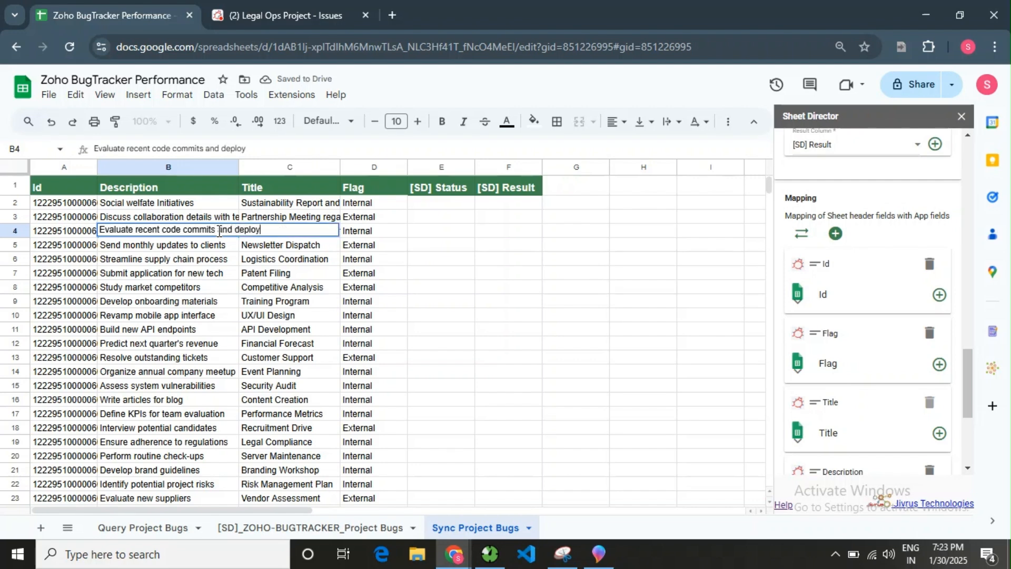
pyautogui.click(442, 287)
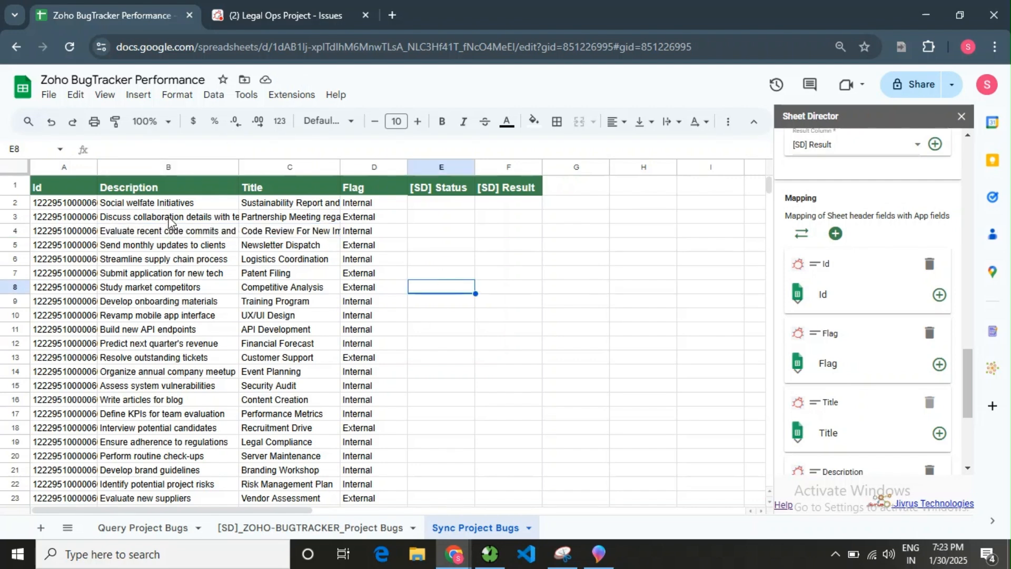
# - Switch to Zoho BugTracker, check the Sustainability Report issue's title and description, and return to the spreadsheet
pyautogui.click(279, 3)
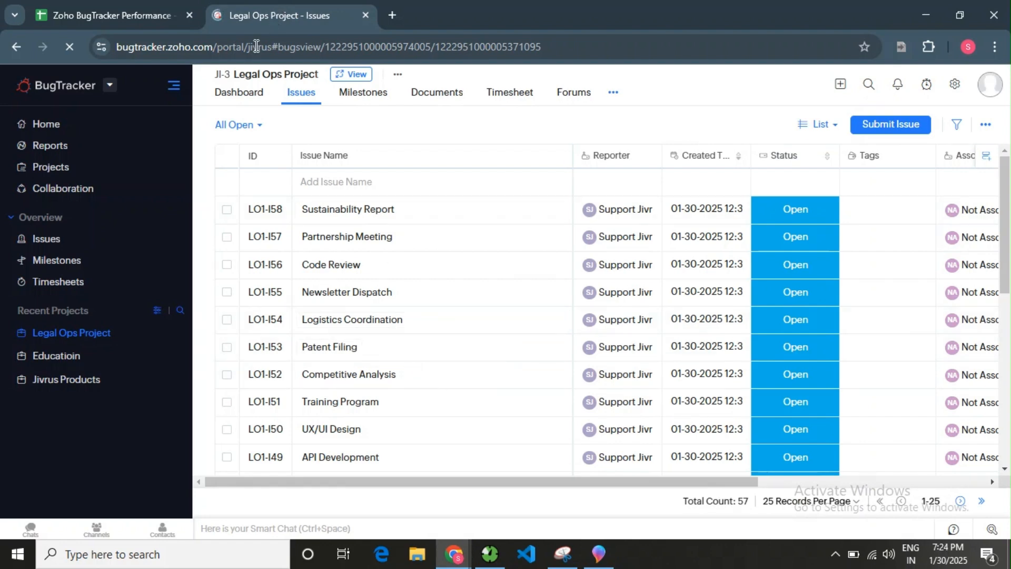
pyautogui.click(543, 209)
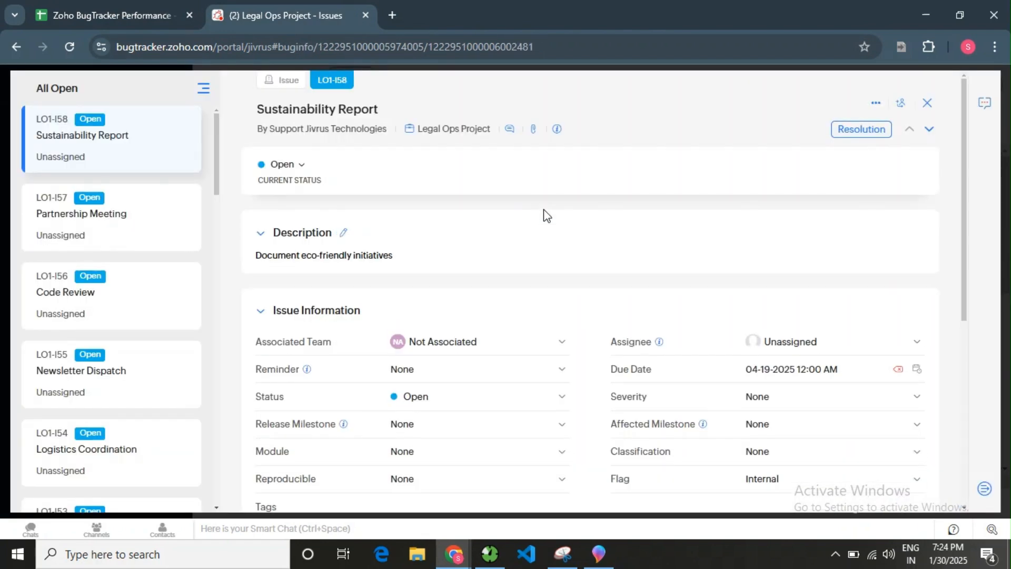
pyautogui.click(122, 1)
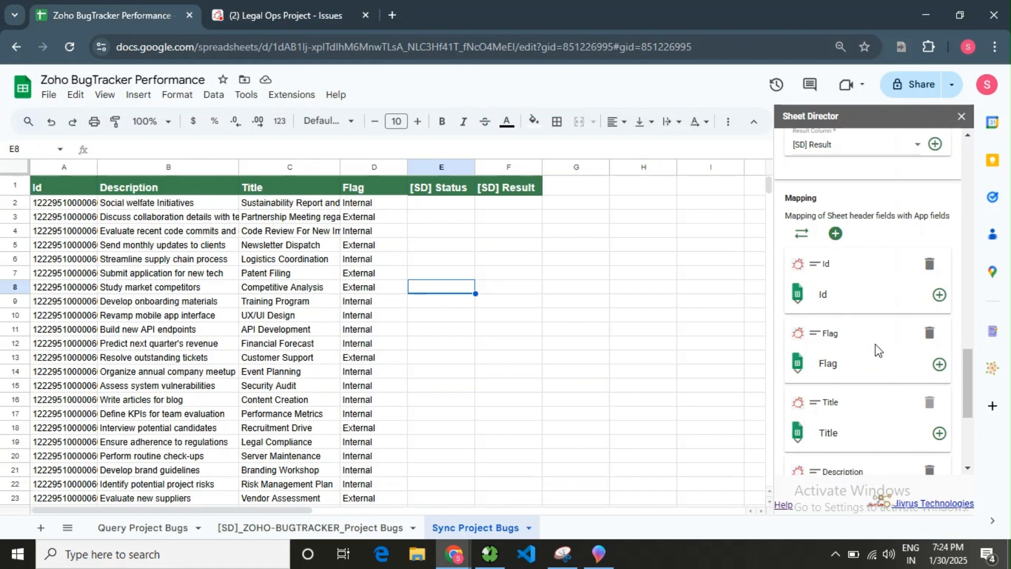
# - Execute the sync service with the edited sheet and review the records ready to synchronize
pyautogui.scroll(-5, 855, 327)
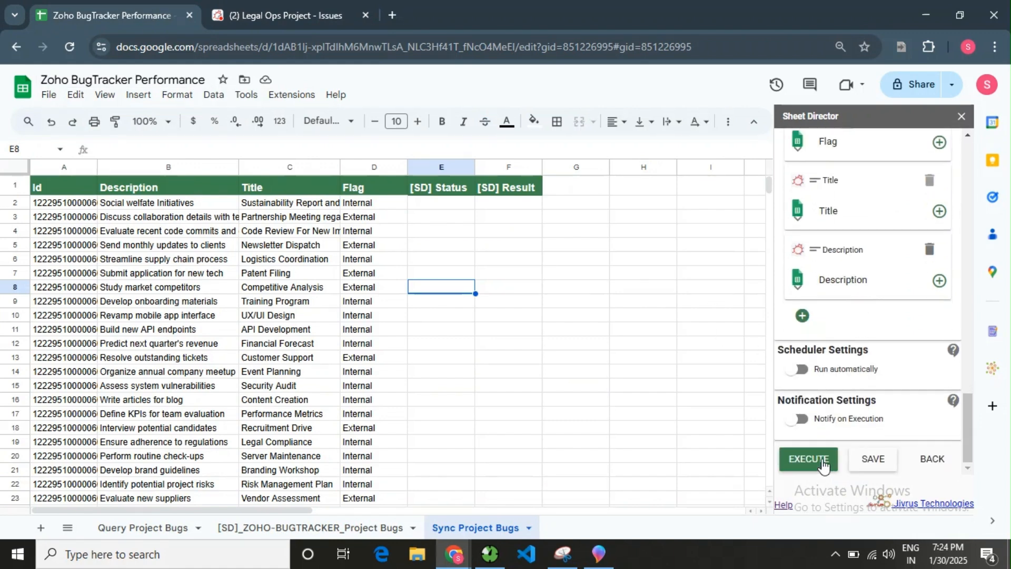
pyautogui.click(822, 461)
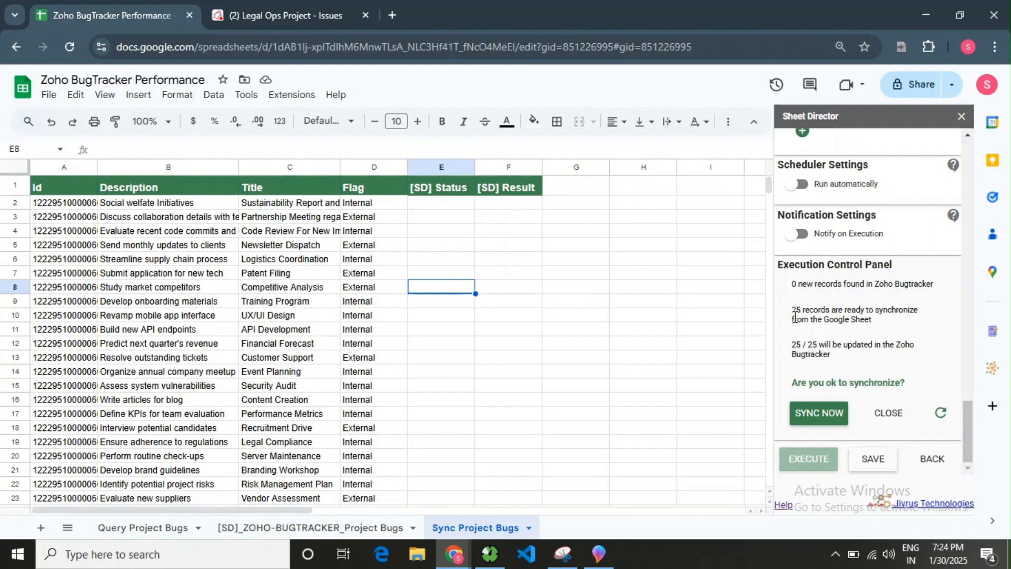
pyautogui.moveTo(788, 315); pyautogui.dragTo(889, 327)
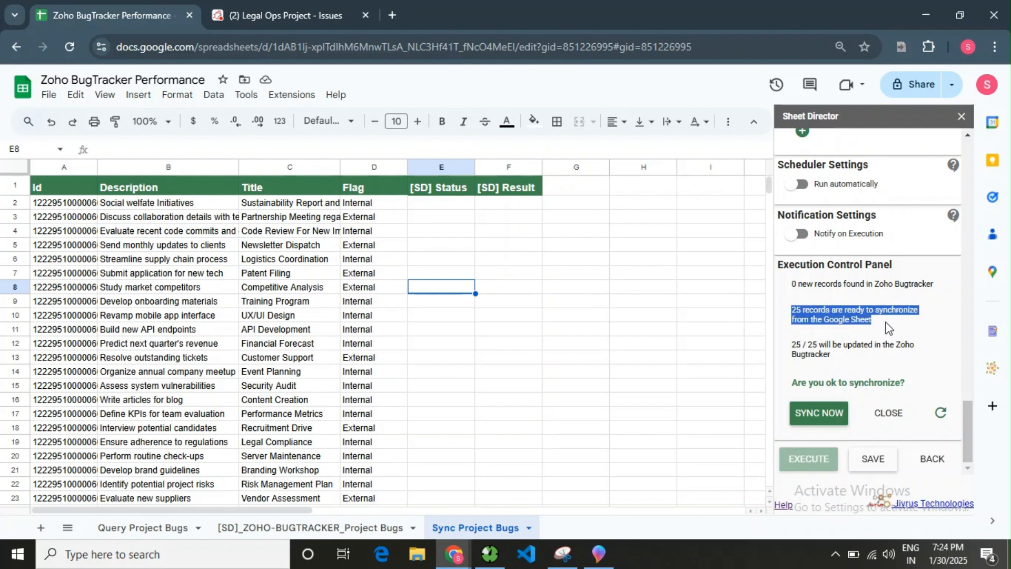
pyautogui.click(880, 328)
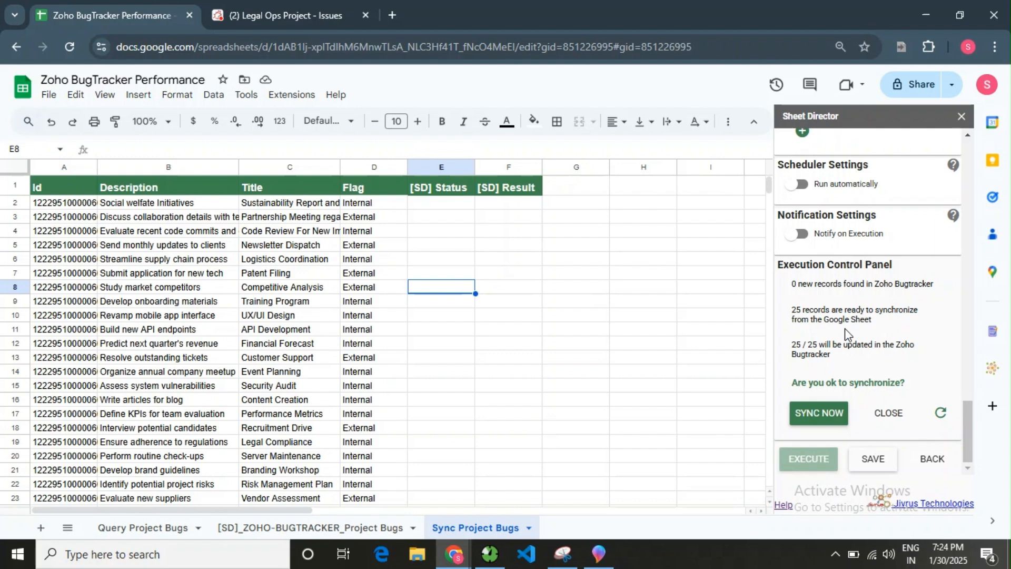
# - Review the pending update summary and synchronize the ready sheet records to Zoho Bugtracker
pyautogui.moveTo(793, 350); pyautogui.dragTo(870, 359)
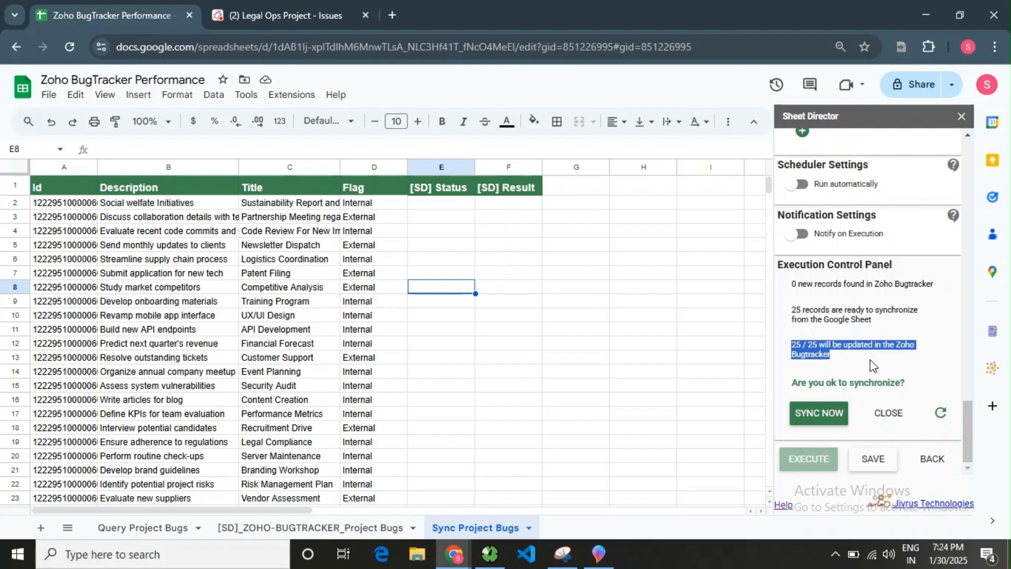
pyautogui.click(867, 358)
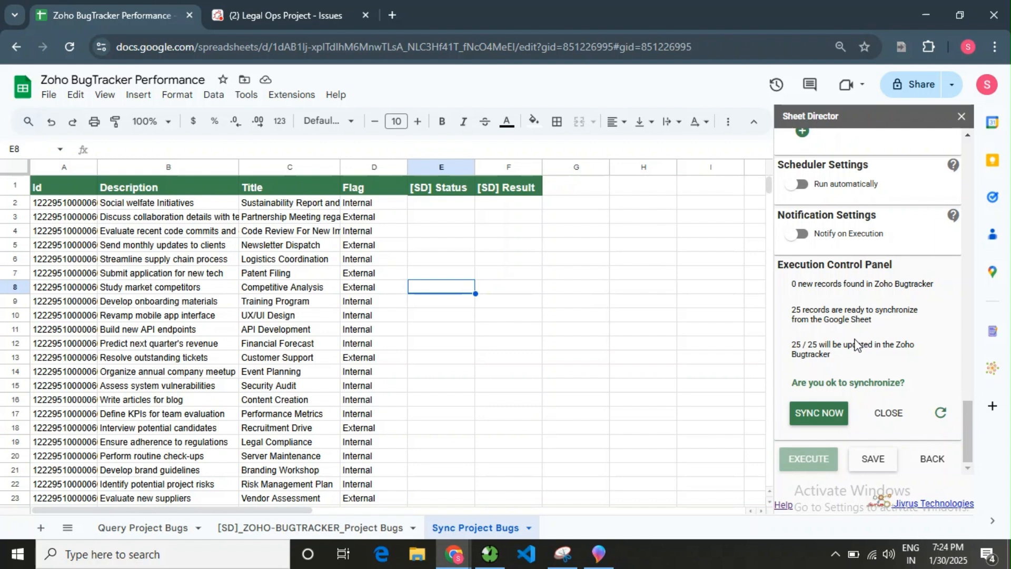
pyautogui.moveTo(796, 385); pyautogui.dragTo(933, 377)
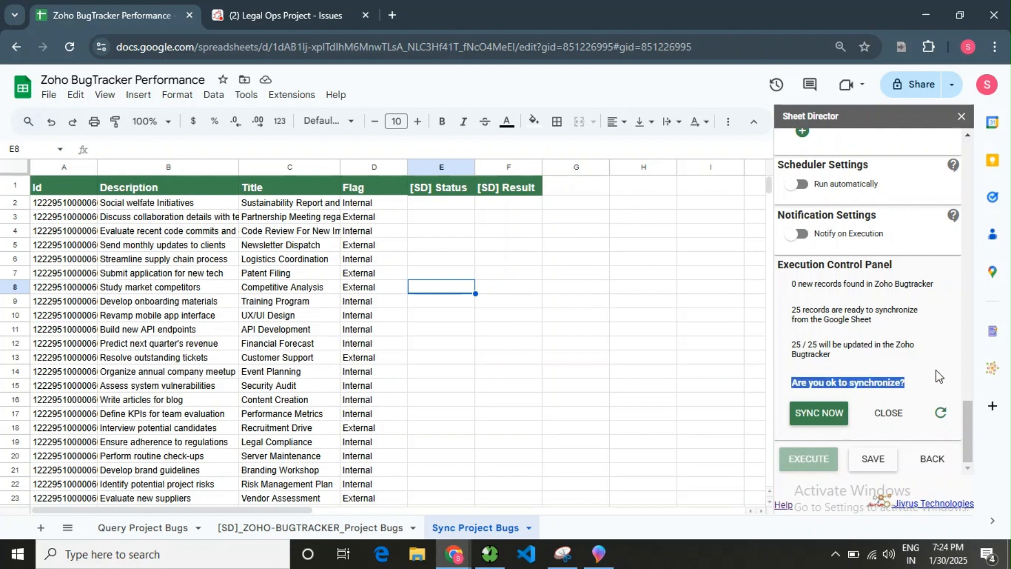
pyautogui.click(928, 383)
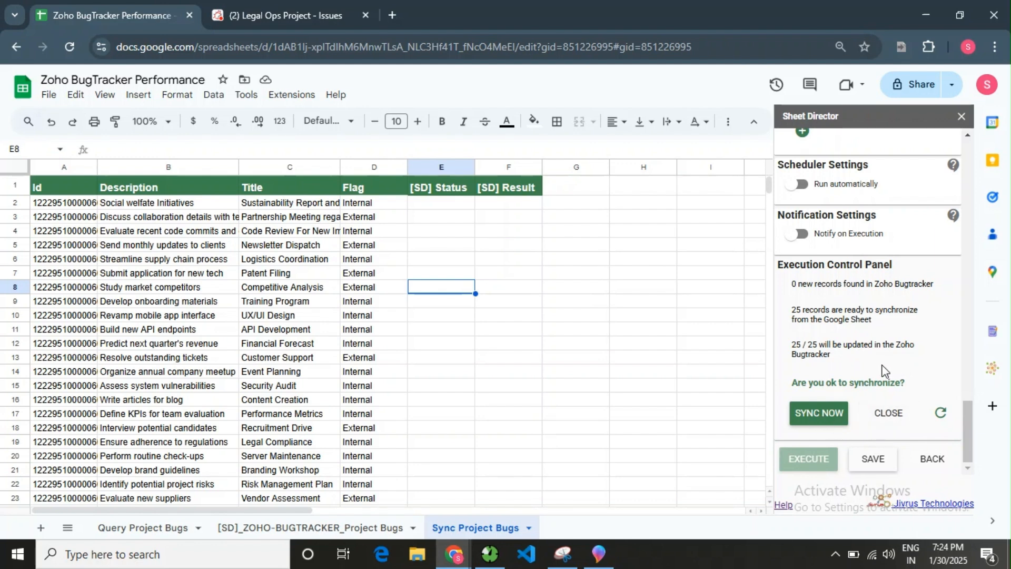
pyautogui.click(823, 415)
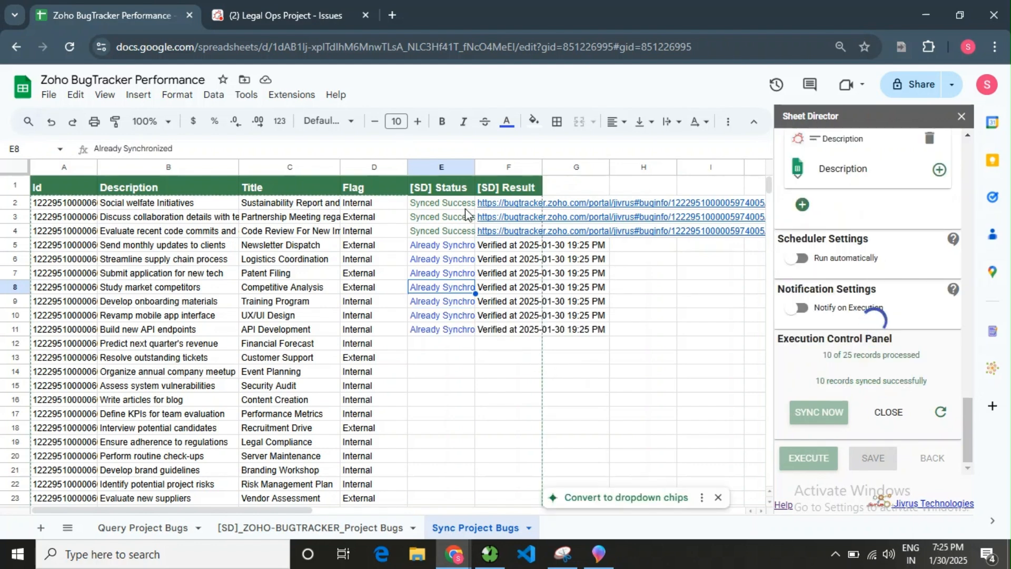
# - Examine the synchronization status entries for the edited row 2 and the unedited rows below
pyautogui.click(447, 204)
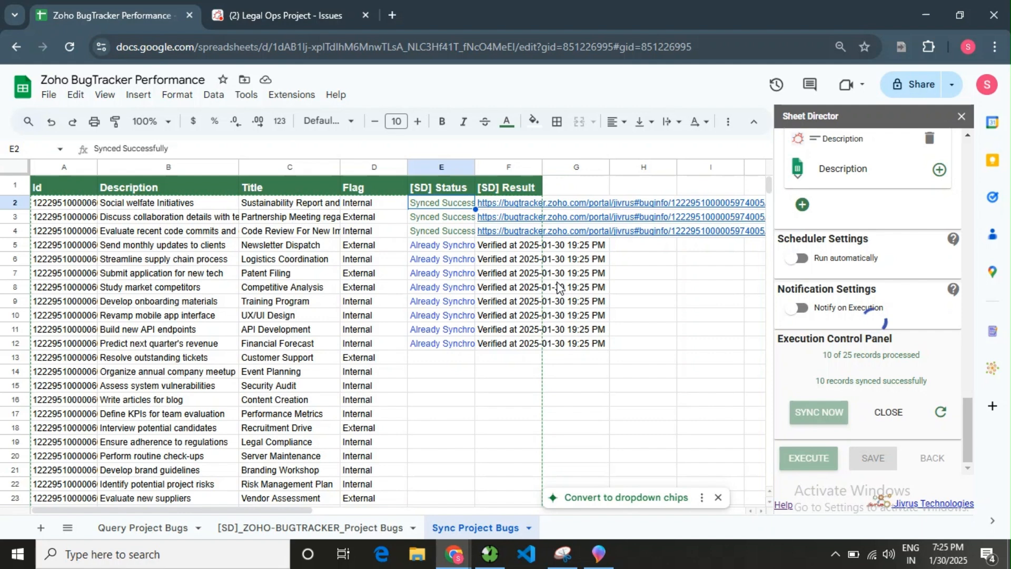
pyautogui.doubleClick(446, 204)
pyautogui.click(647, 288)
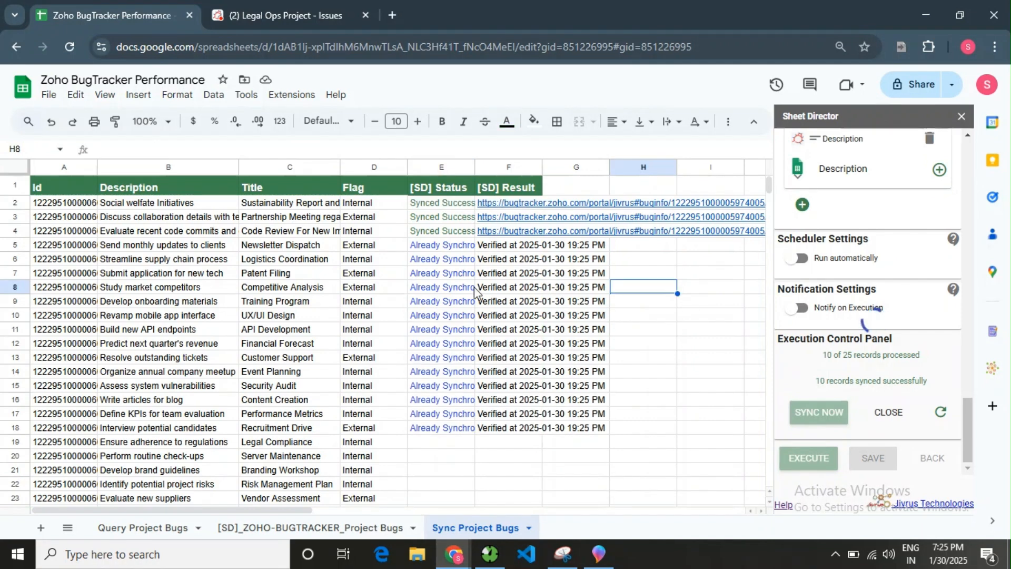
pyautogui.click(439, 247)
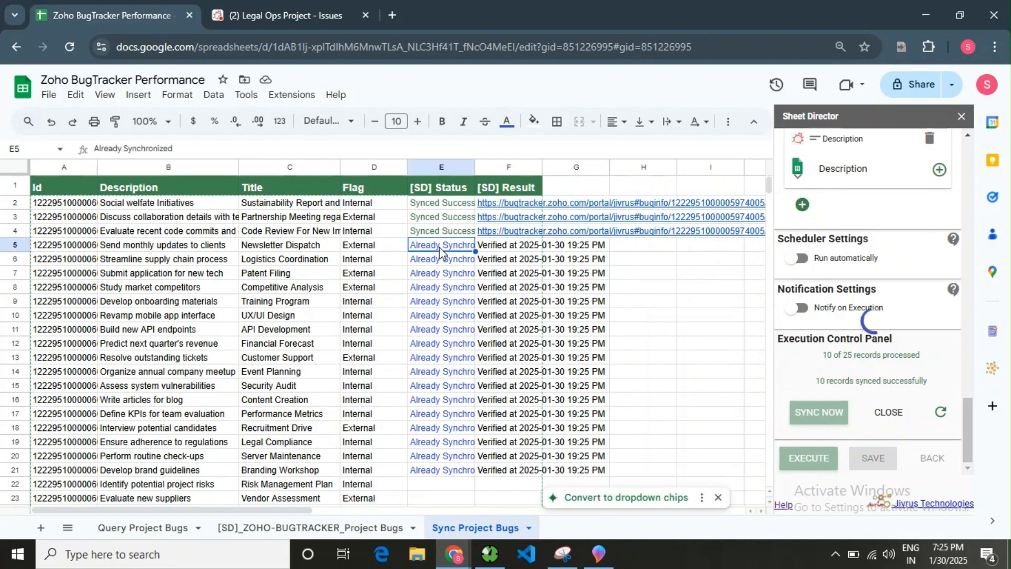
pyautogui.scroll(-3, 480, 361)
pyautogui.scroll(3, 480, 361)
# - Open row 2's result link in Zoho BugTracker, reload the earlier issue page, check the issue's title and description, and return to the spreadsheet
pyautogui.click(500, 206)
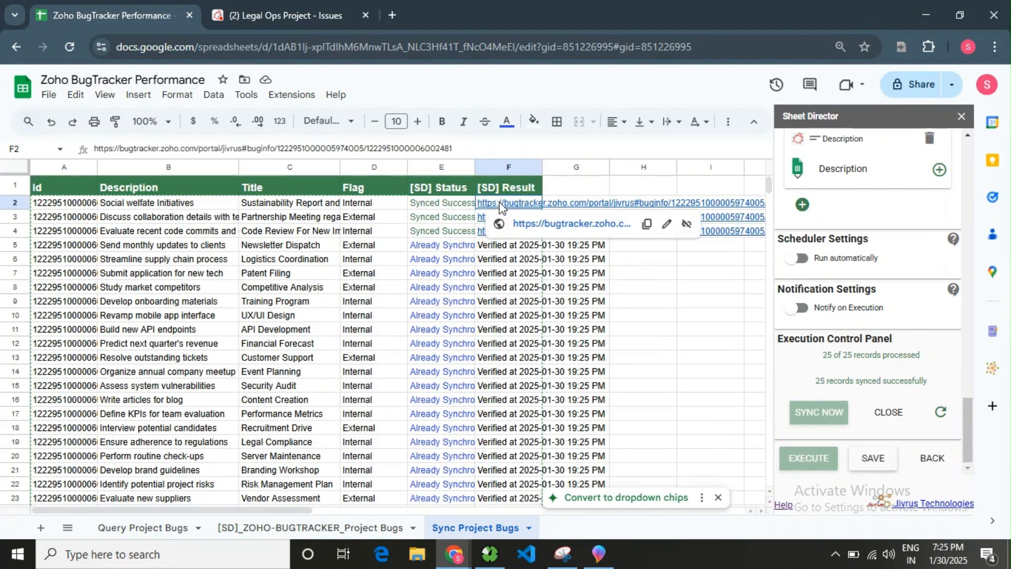
pyautogui.click(485, 202)
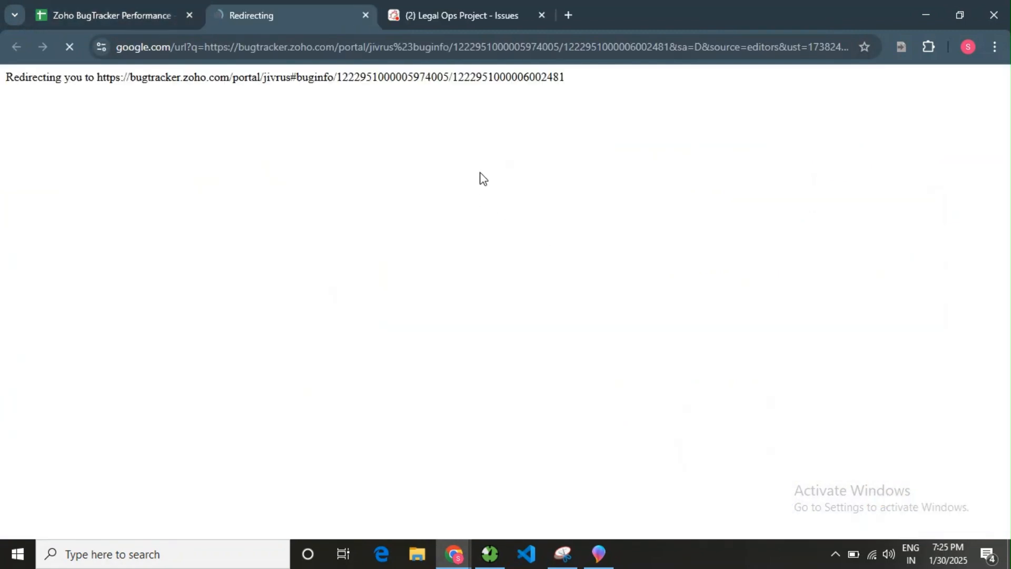
pyautogui.click(454, 2)
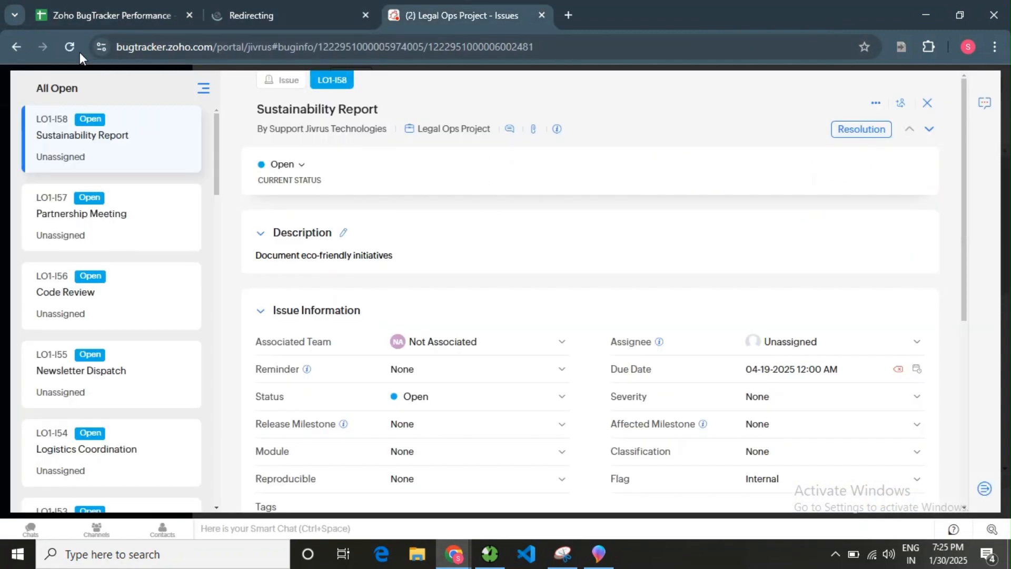
pyautogui.click(70, 48)
pyautogui.click(319, 15)
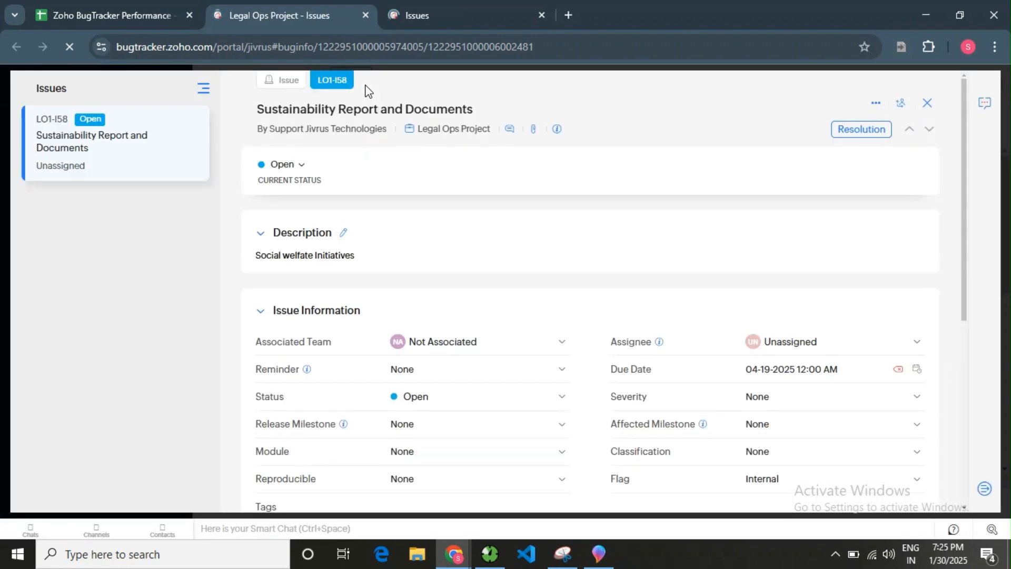
pyautogui.click(292, 106)
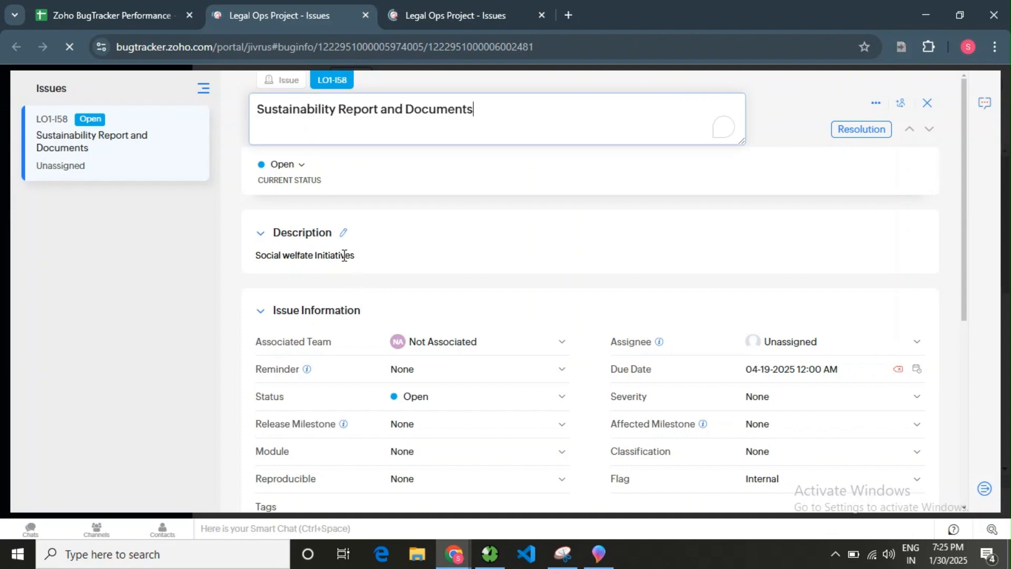
pyautogui.click(345, 255)
pyautogui.click(129, 3)
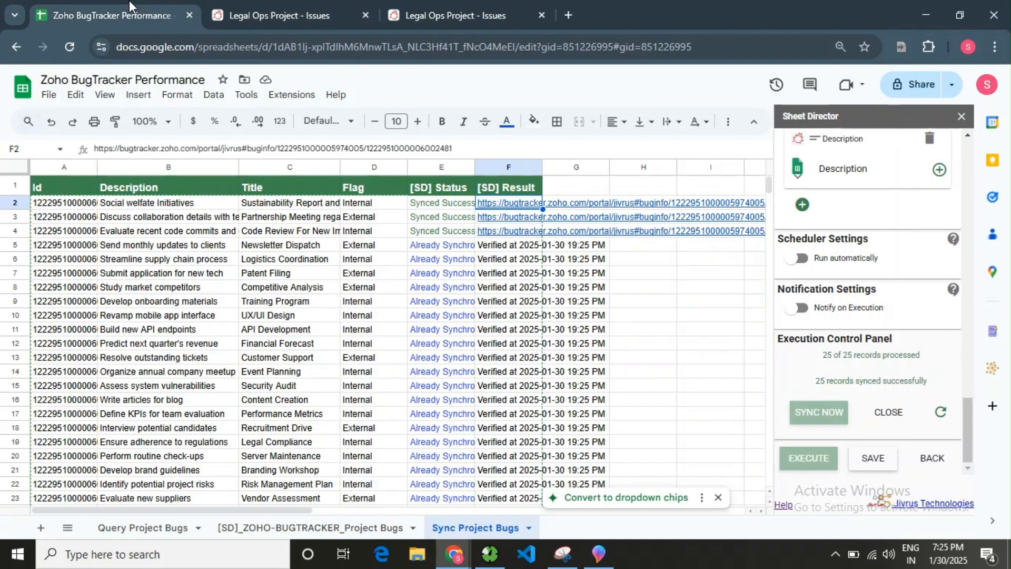
# - Close the execution results and set the conflict rule to Zoho Bugtracker Wins
pyautogui.click(888, 413)
pyautogui.scroll(15, 820, 416)
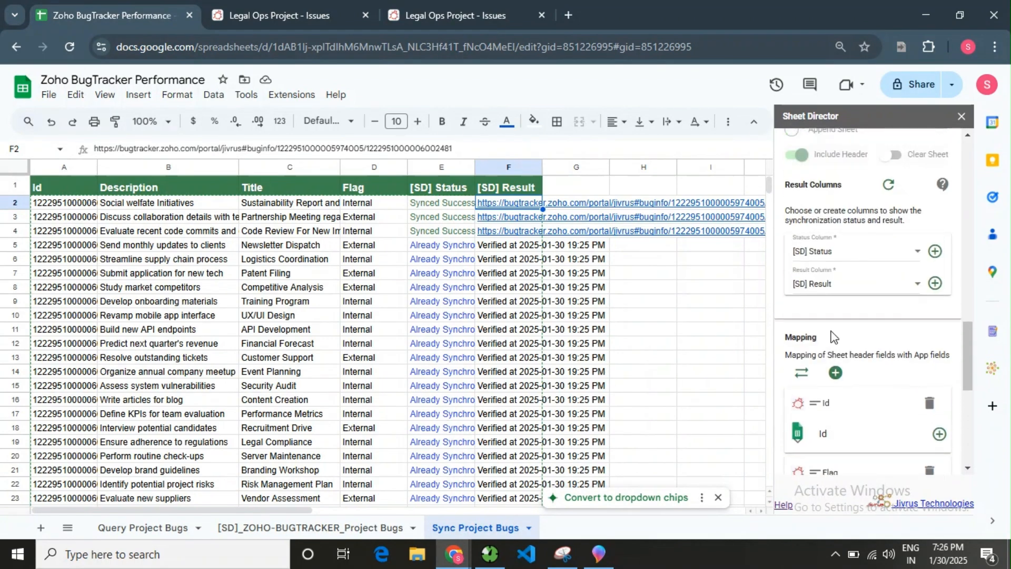
pyautogui.click(816, 305)
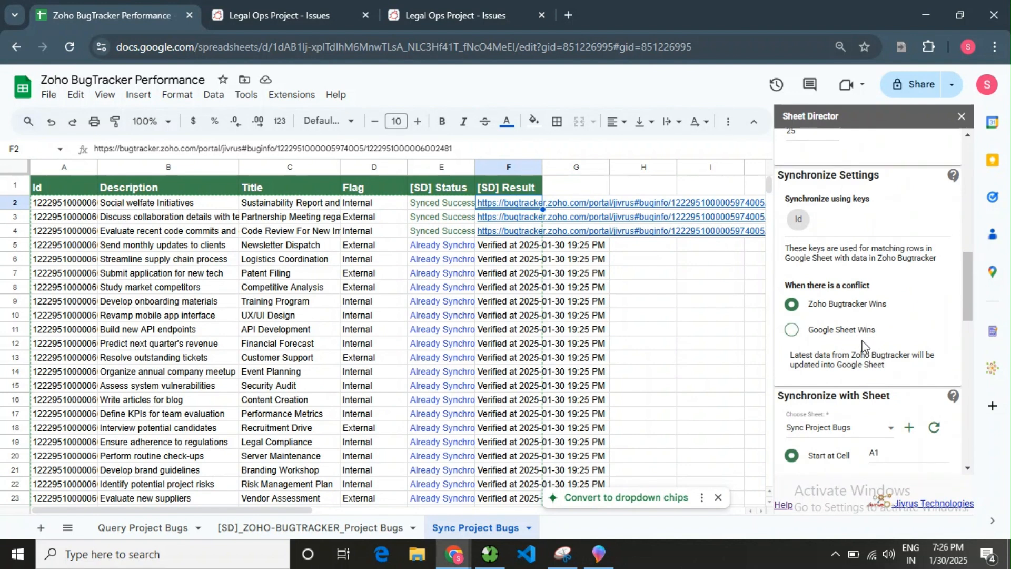
pyautogui.scroll(-2, 863, 349)
pyautogui.moveTo(789, 286); pyautogui.dragTo(905, 291)
pyautogui.click(898, 300)
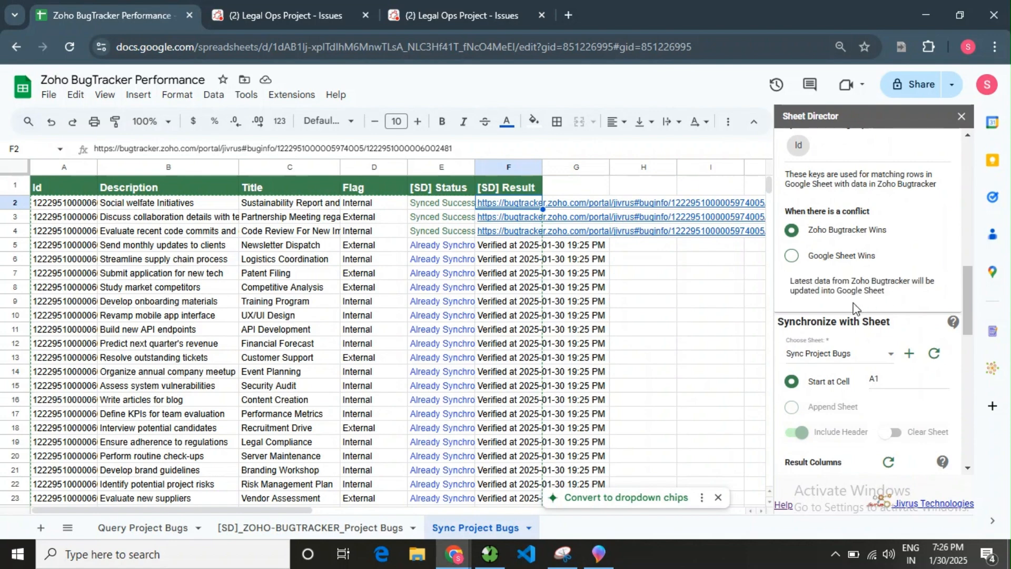
# - Clear the status and result entries of all synchronized rows in Sync Project Bugs
pyautogui.moveTo(445, 203); pyautogui.dragTo(549, 407)
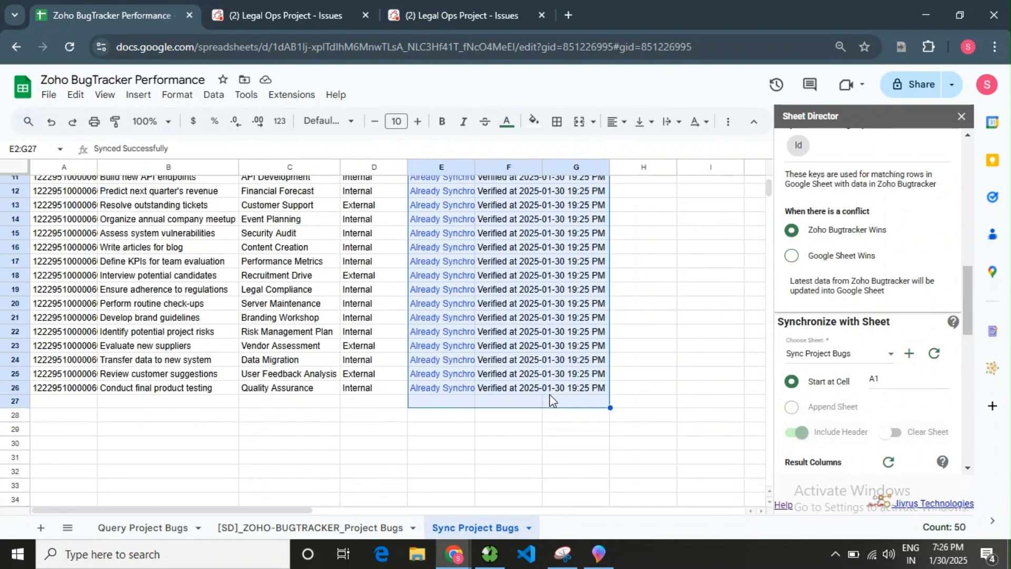
pyautogui.press('Delete')
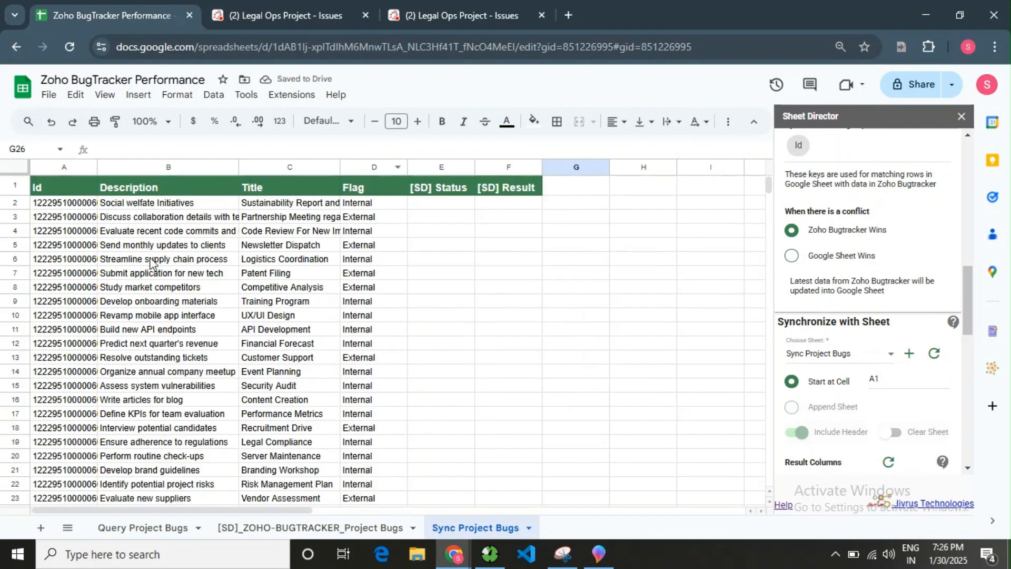
# - In row 2, change the description to "Child Welfare Initiatives" and begin the title with "Child Welfare" instead of "Sustainability"
pyautogui.click(204, 202)
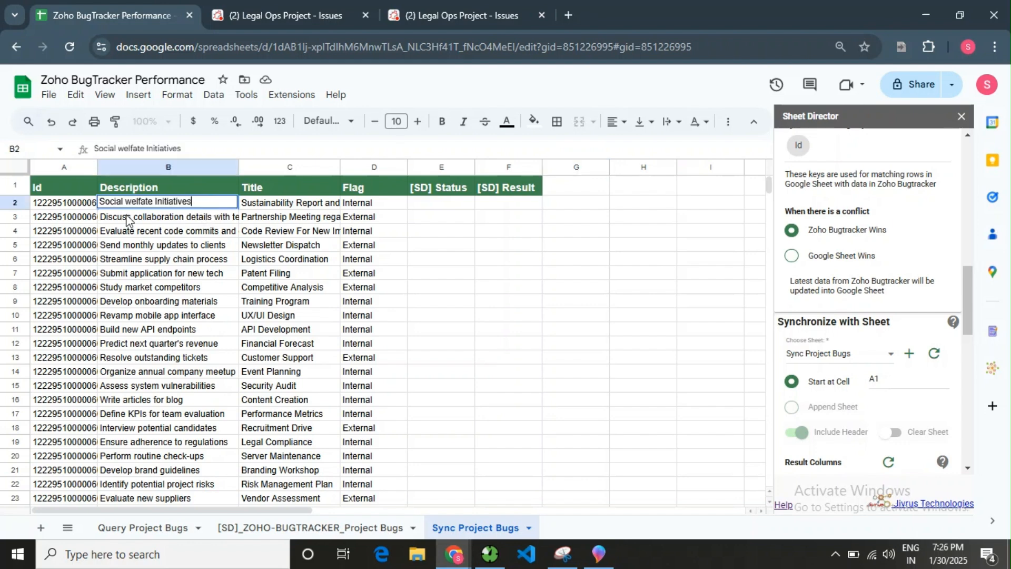
pyautogui.moveTo(153, 201); pyautogui.dragTo(98, 202)
pyautogui.write('Child Welfare')
pyautogui.doubleClick(296, 204)
pyautogui.moveTo(284, 202); pyautogui.dragTo(240, 202)
pyautogui.write('Child Welfare')
pyautogui.click(457, 277)
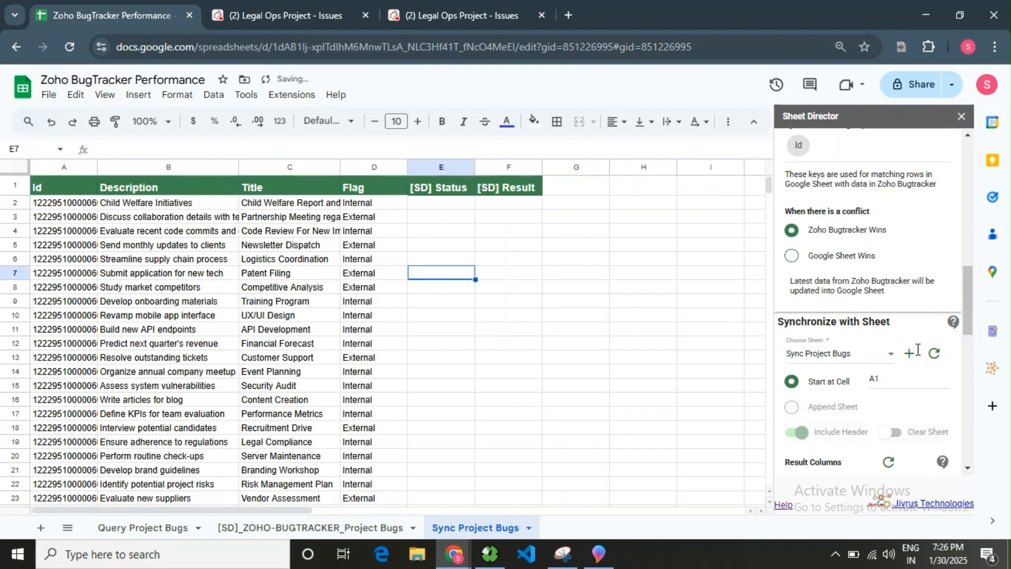
# - Execute the sync service with Zoho Bugtracker winning conflicts and synchronize the records into the sheet
pyautogui.scroll(-10, 822, 337)
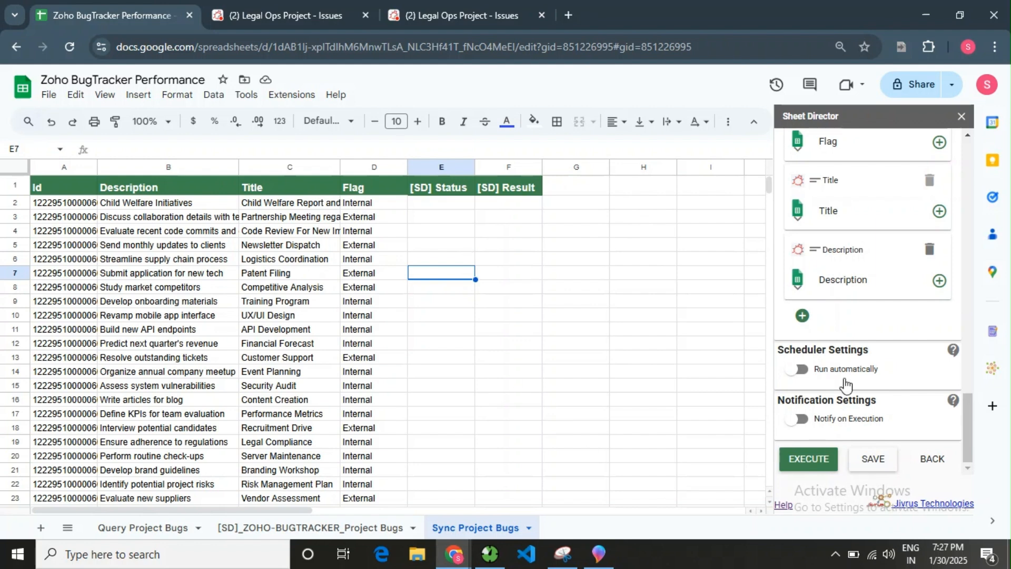
pyautogui.scroll(5, 845, 410)
pyautogui.scroll(3, 847, 384)
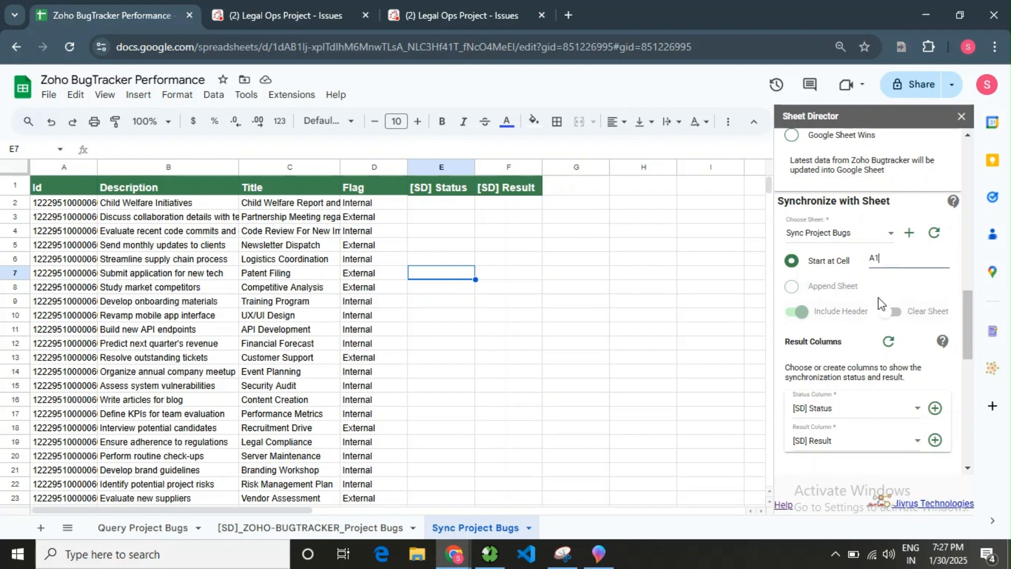
pyautogui.scroll(-8, 879, 301)
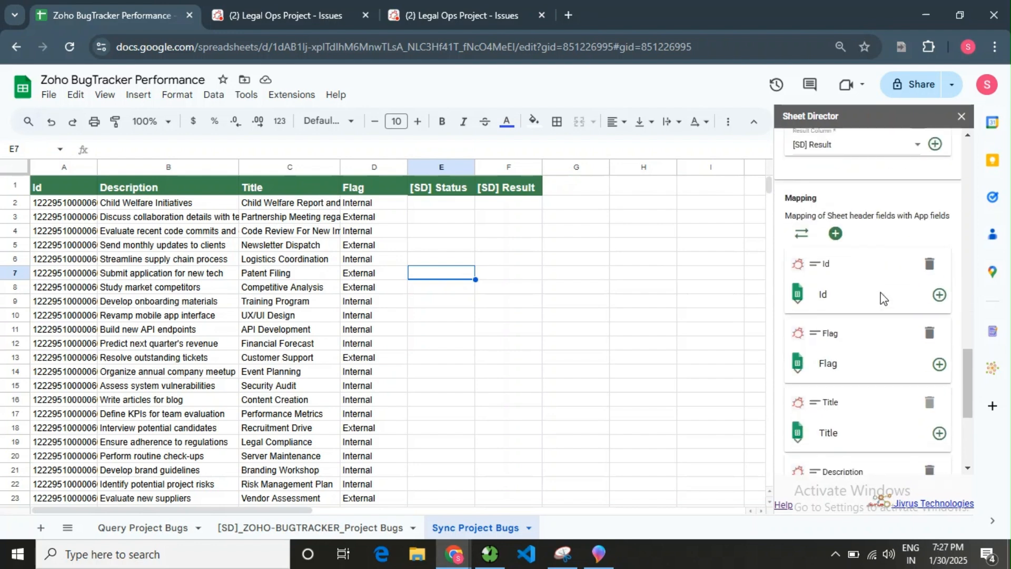
pyautogui.click(819, 458)
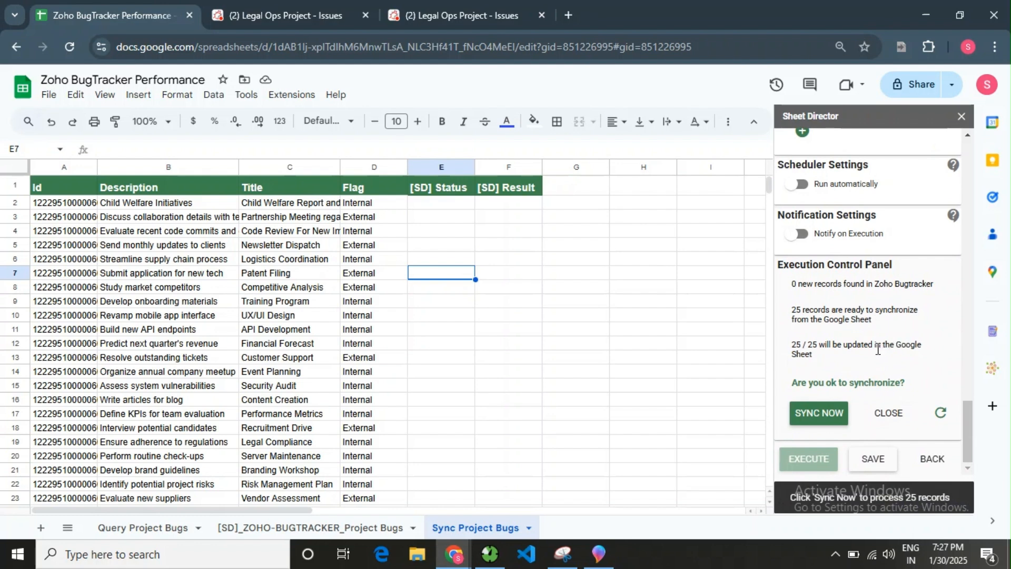
pyautogui.click(821, 413)
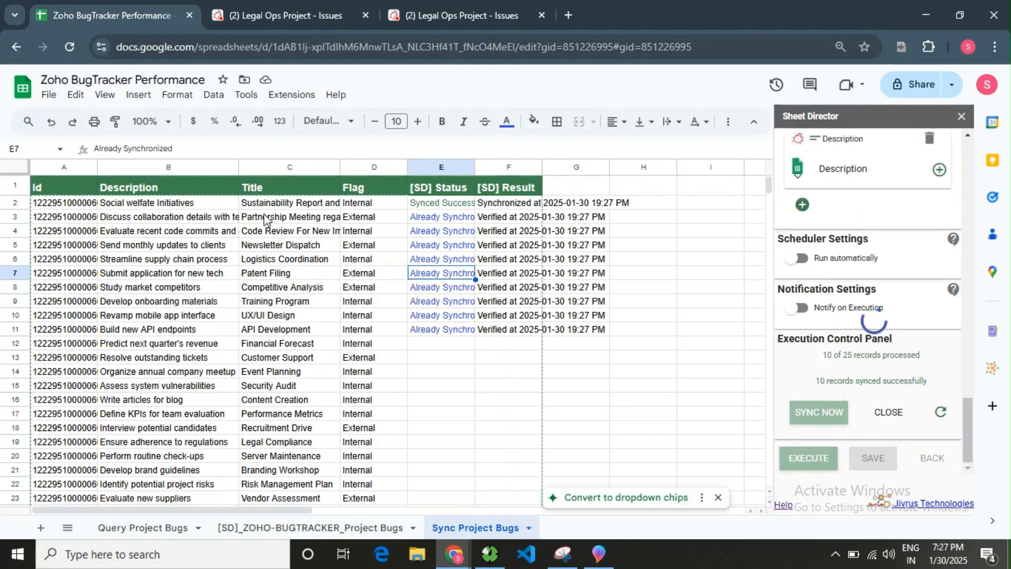
# - Check row 2's title and description and the status of the remaining rows, dismissing the dropdown chips suggestion
pyautogui.doubleClick(288, 204)
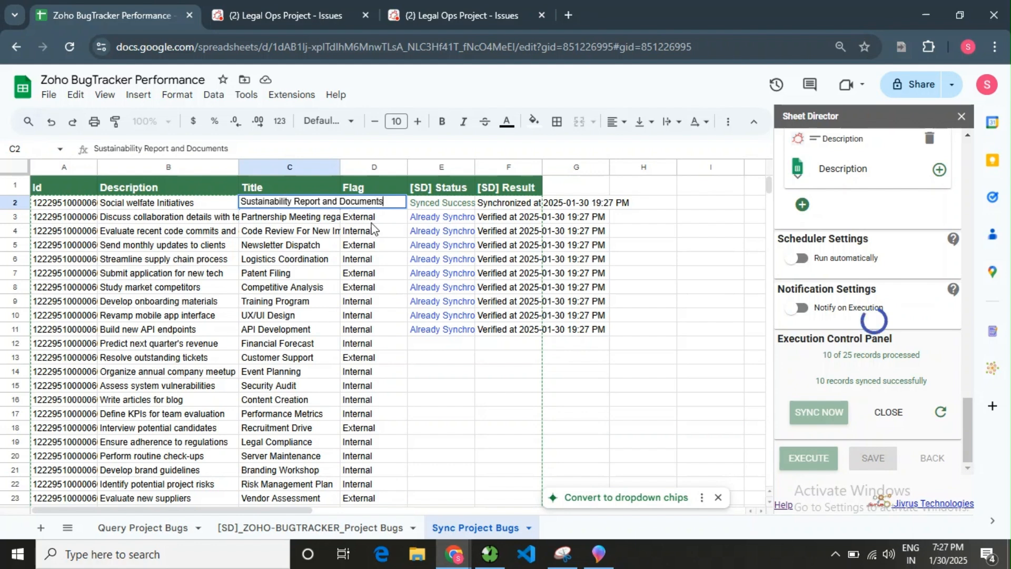
pyautogui.click(176, 205)
pyautogui.click(316, 203)
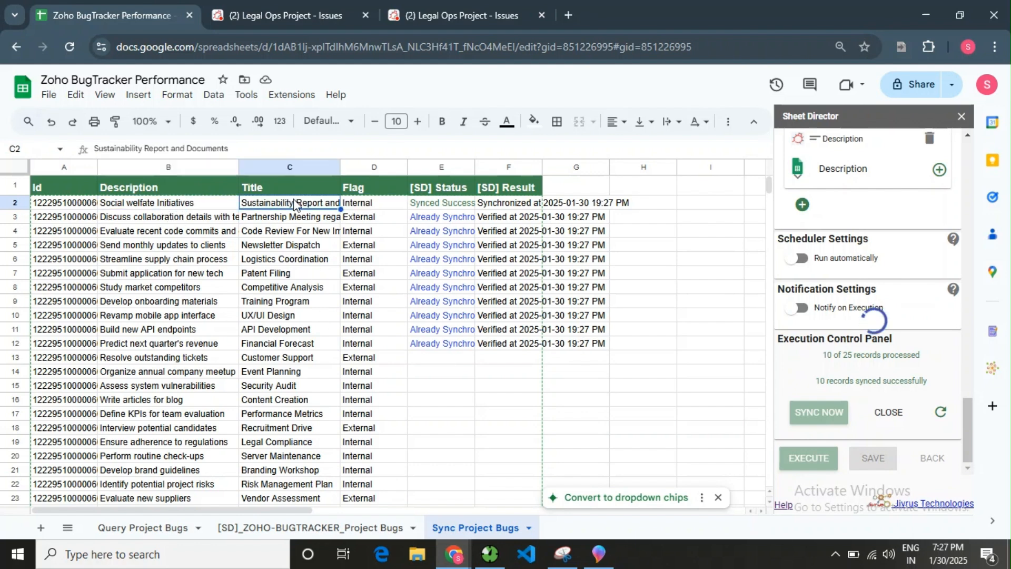
pyautogui.click(413, 388)
pyautogui.scroll(-5, 412, 387)
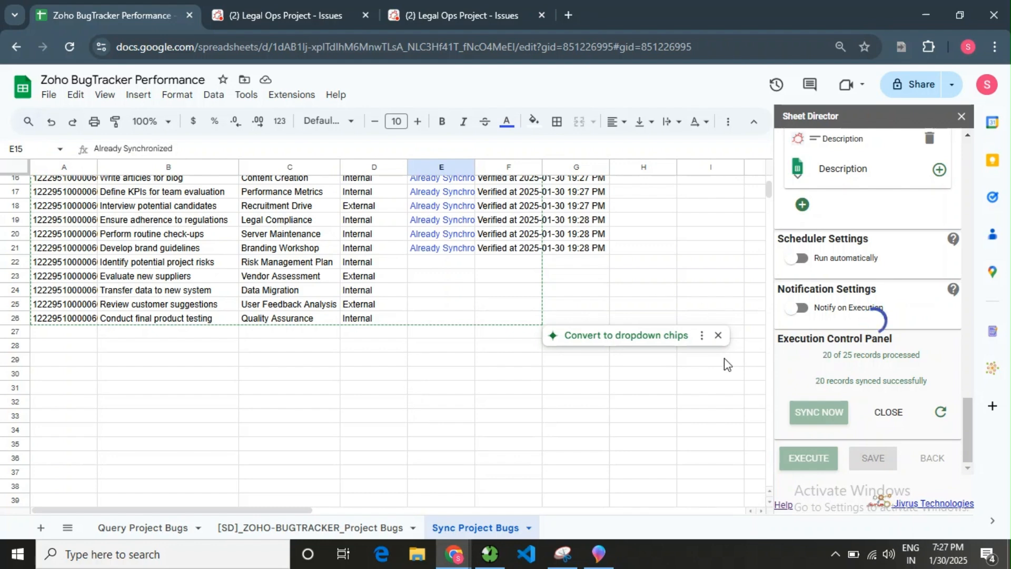
pyautogui.click(718, 336)
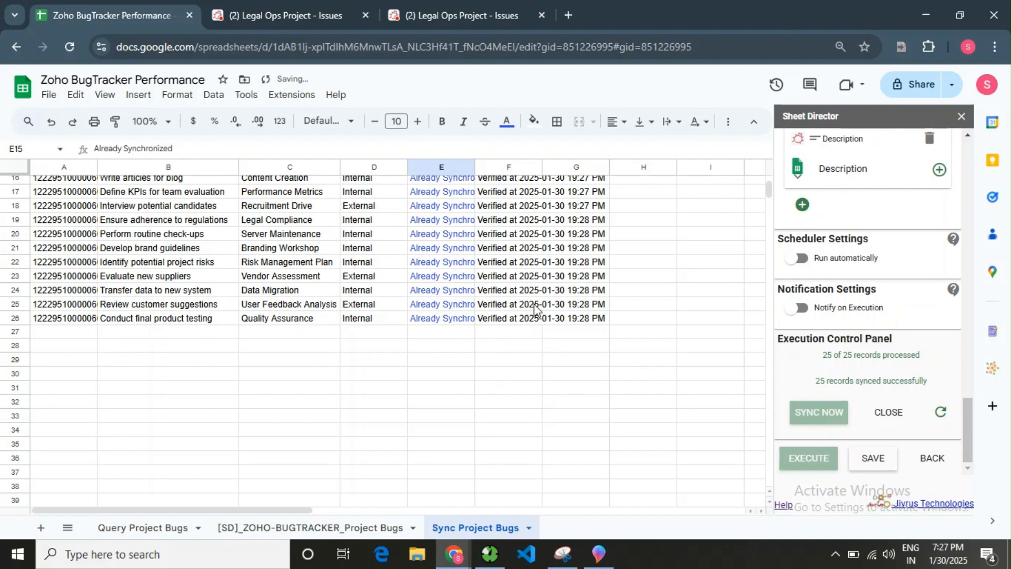
pyautogui.scroll(2, 442, 393)
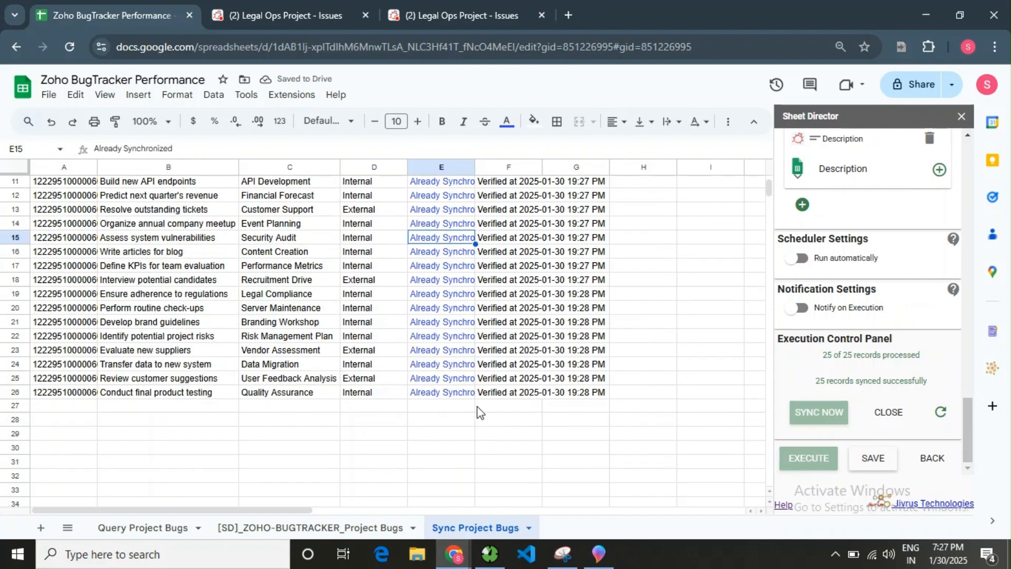
pyautogui.scroll(4, 479, 411)
# - Close the execution results, add a new blank sheet, and set the synchronization start cell to B5
pyautogui.click(853, 459)
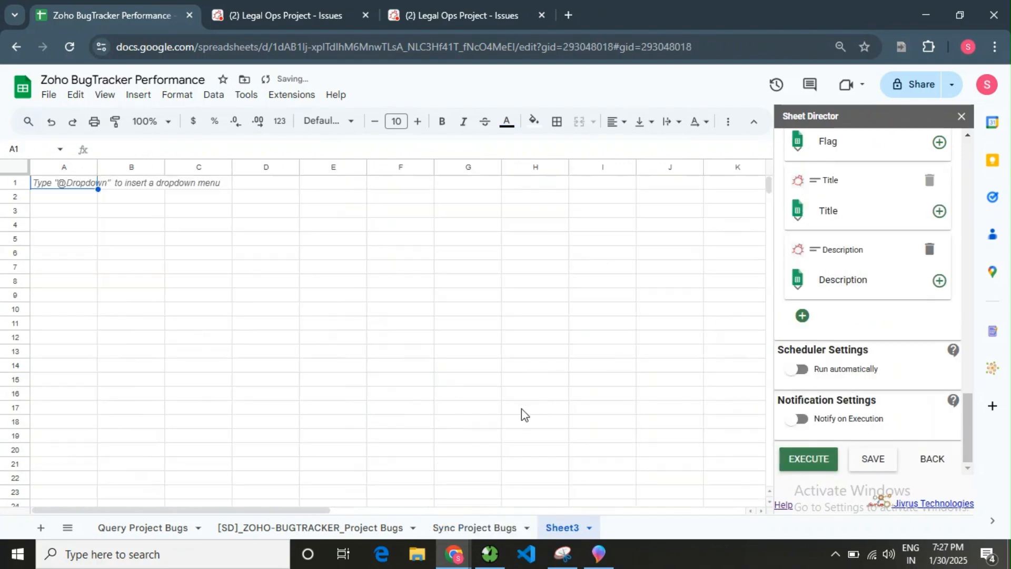
pyautogui.scroll(10, 935, 350)
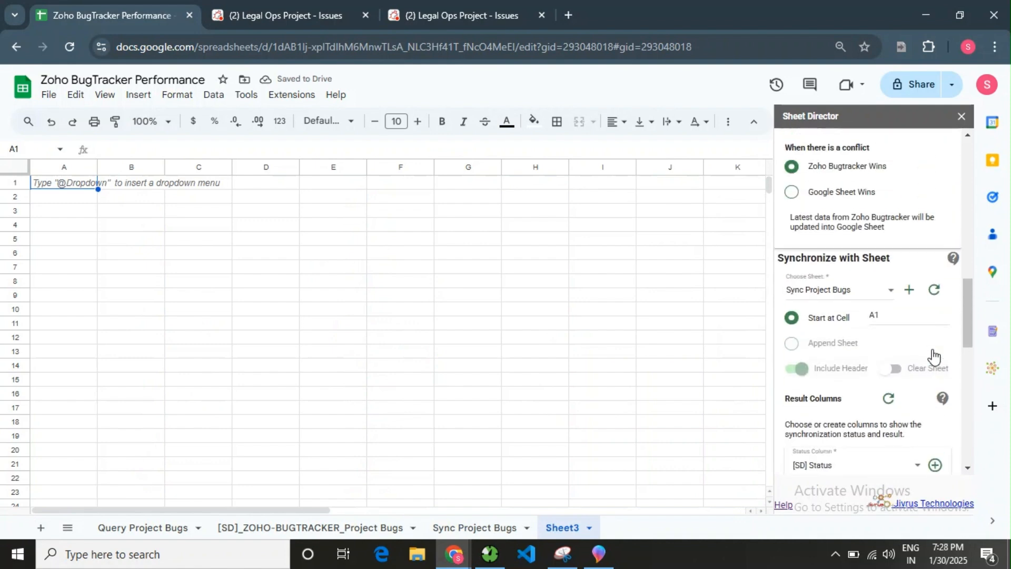
pyautogui.scroll(-2, 933, 357)
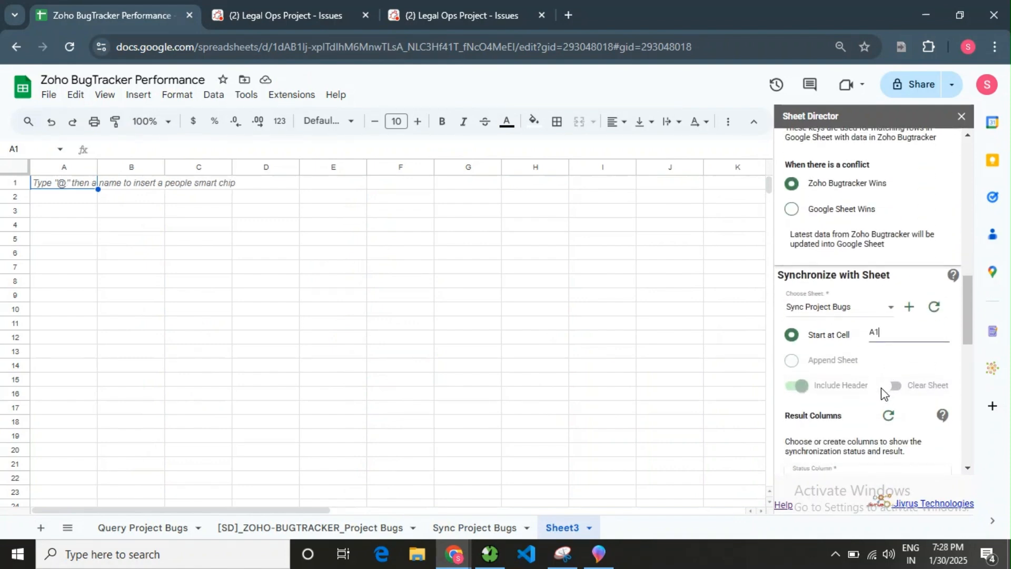
pyautogui.moveTo(882, 333); pyautogui.dragTo(864, 334)
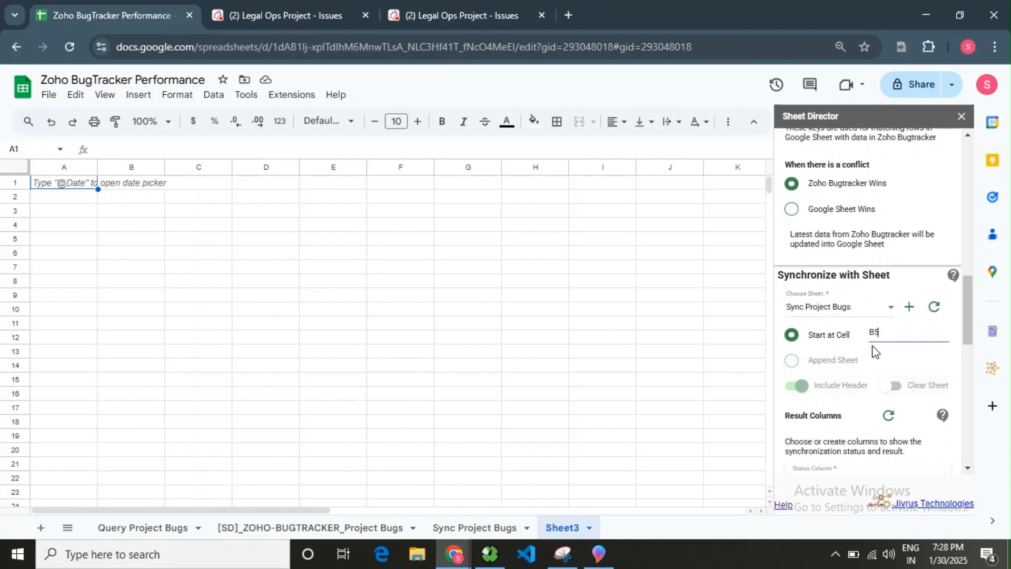
# - Set the start cell to B5, refresh the list of sheets, and choose Sheet3 as the synchronization sheet
pyautogui.write('B5')
pyautogui.click(934, 306)
pyautogui.click(832, 310)
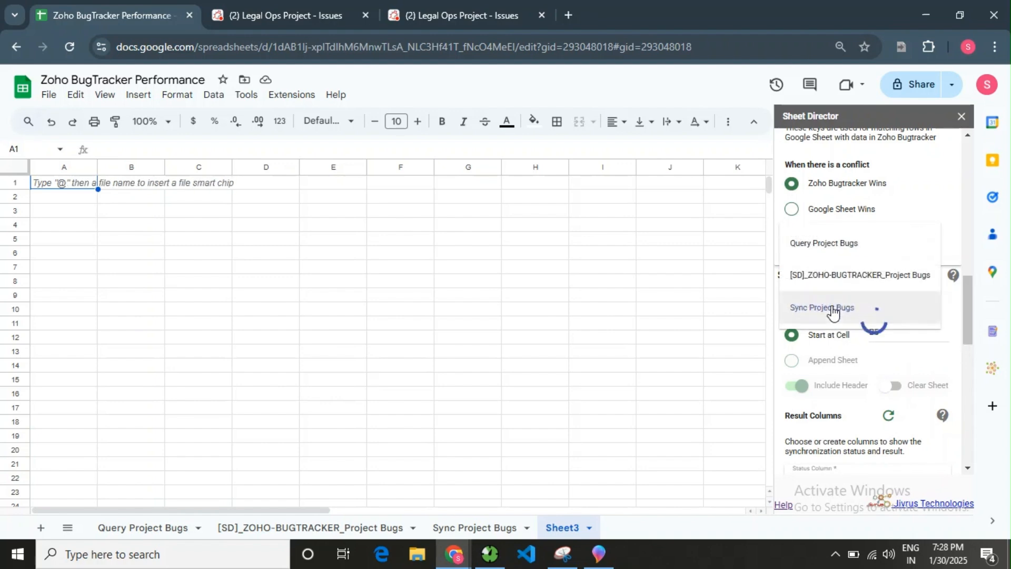
pyautogui.click(835, 346)
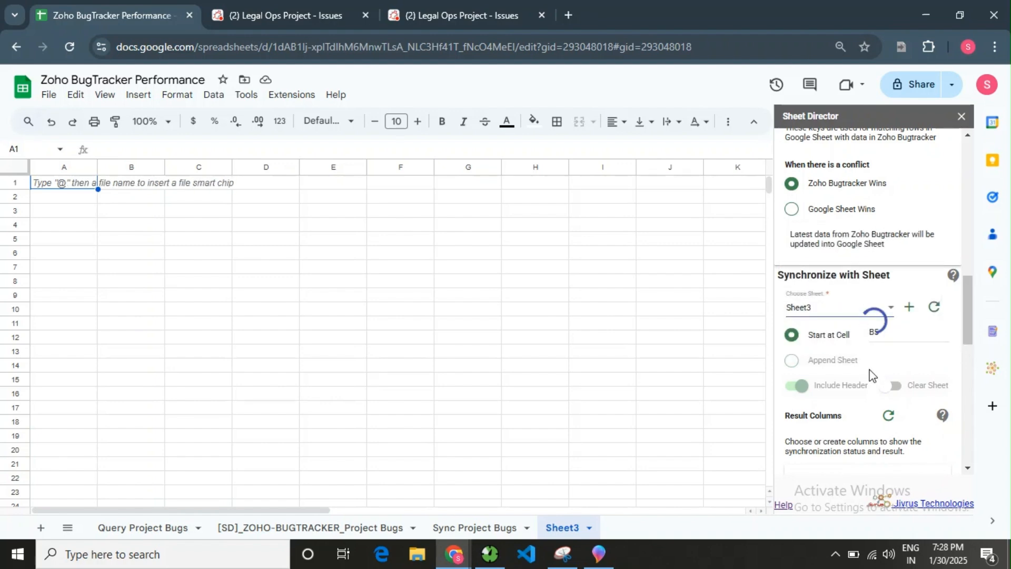
# - Execute the sync service and get the Zoho Bugtracker records into the empty Sheet3
pyautogui.scroll(-15, 872, 369)
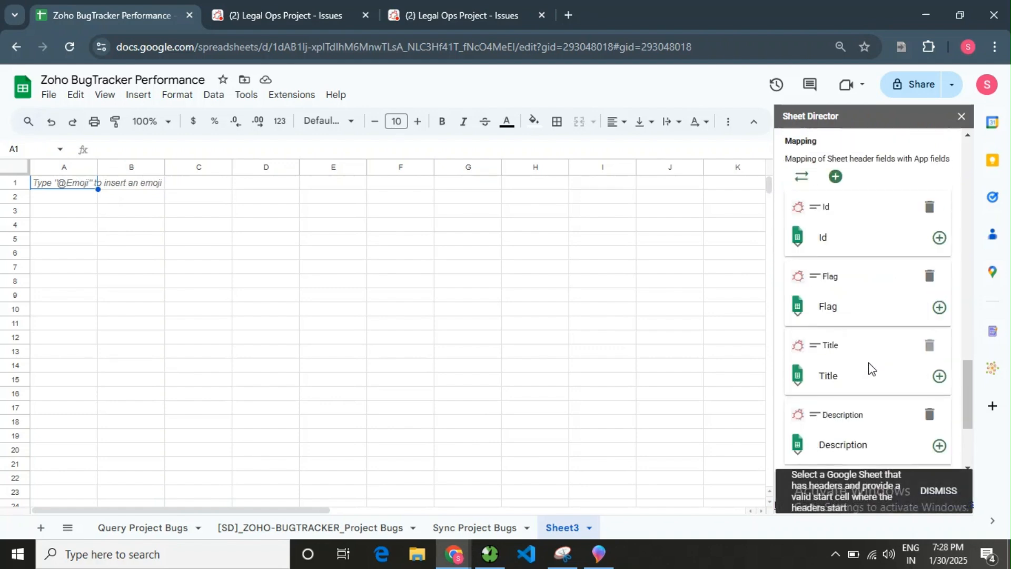
pyautogui.click(812, 464)
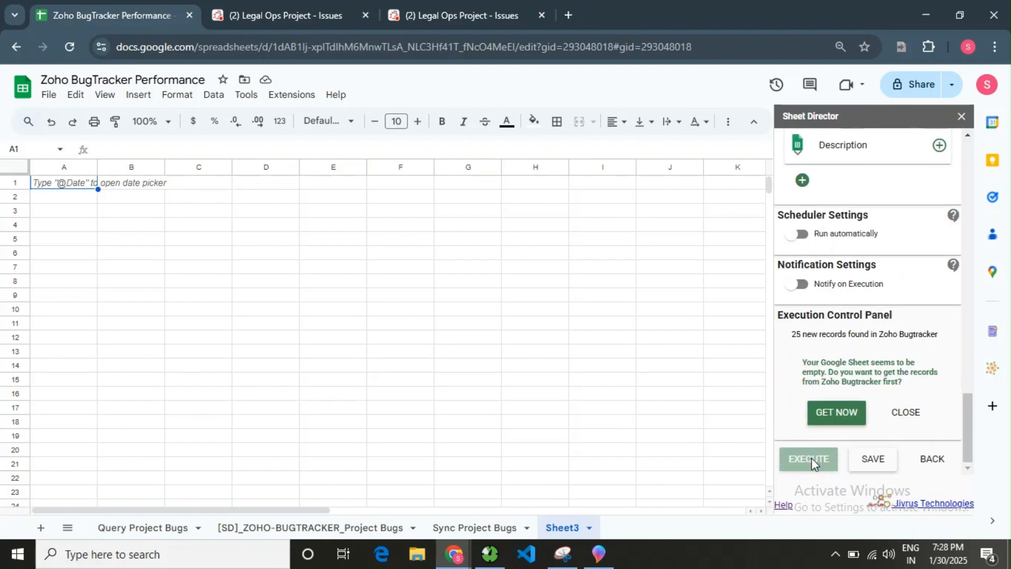
pyautogui.click(838, 420)
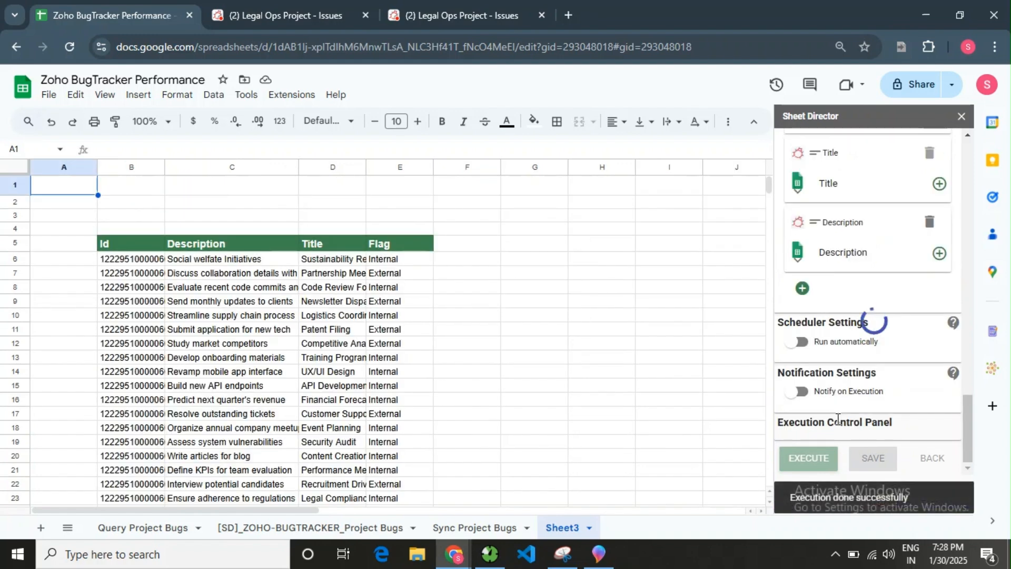
# - Create the [SD] Status and [SD] Result columns, and execute the service to synchronize the Sheet3 records
pyautogui.scroll(8, 916, 352)
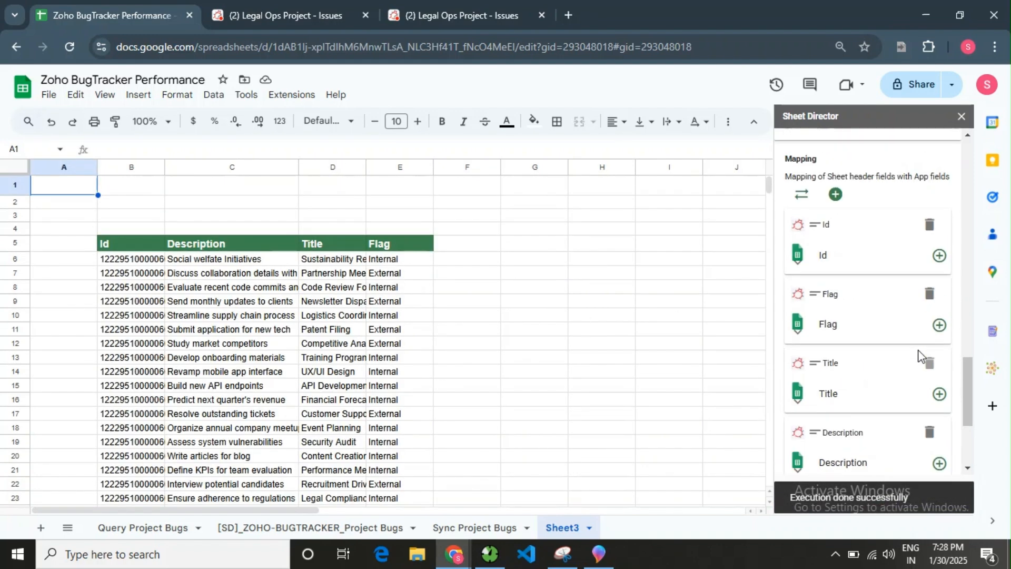
pyautogui.click(935, 261)
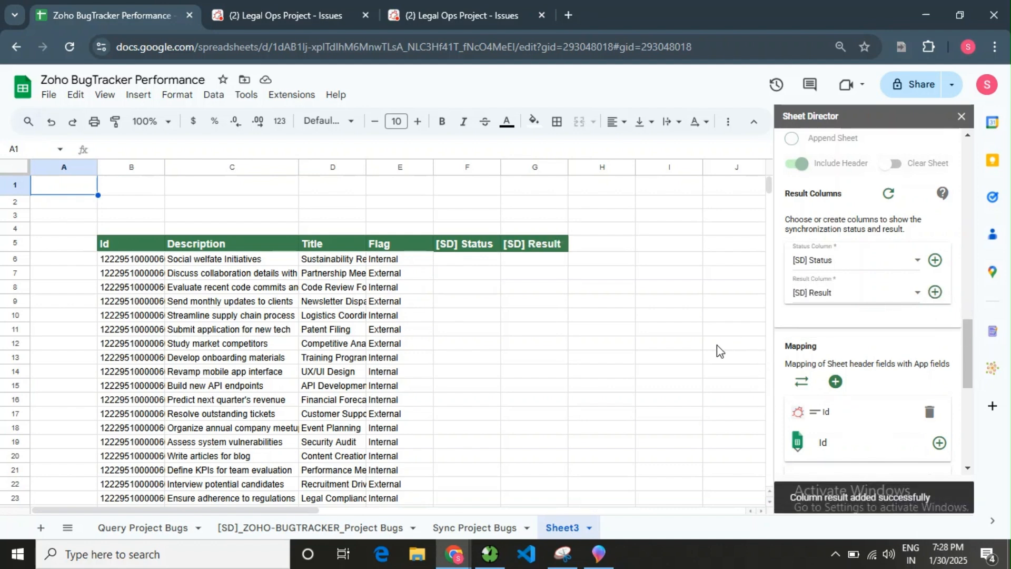
pyautogui.scroll(-8, 858, 416)
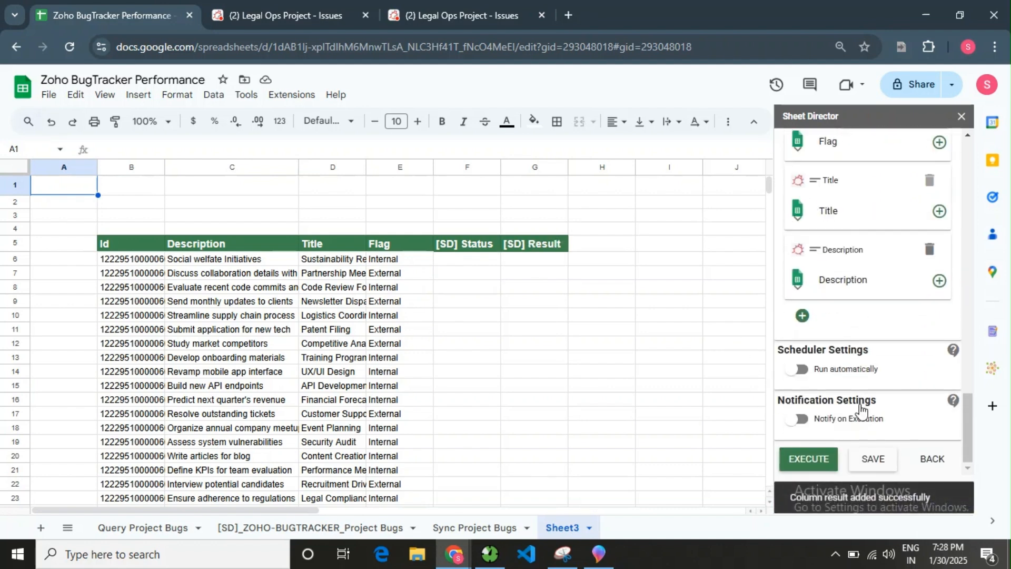
pyautogui.click(814, 461)
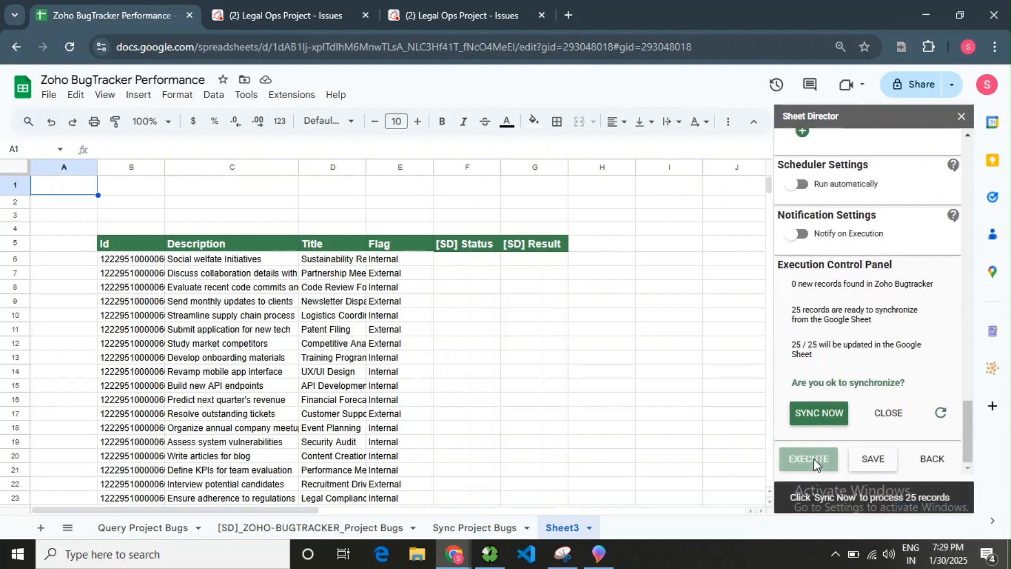
pyautogui.click(823, 413)
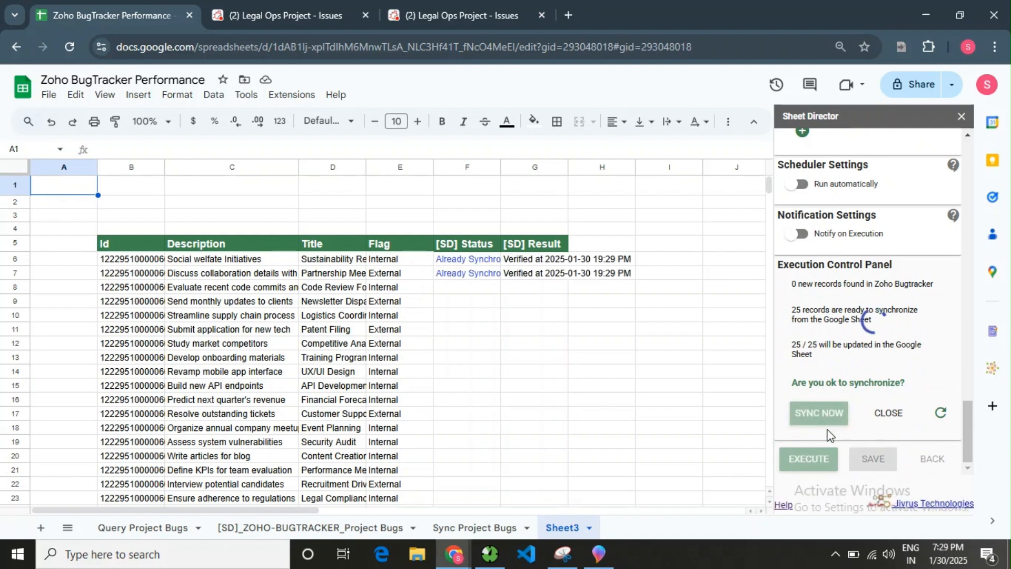
# - Examine the status and result of the Sheet3 rows during synchronization, and review the service's mapping and Zoho Bugtracker configuration
pyautogui.scroll(-2, 579, 395)
pyautogui.scroll(-2, 505, 300)
pyautogui.scroll(2, 479, 372)
pyautogui.scroll(-1, 479, 372)
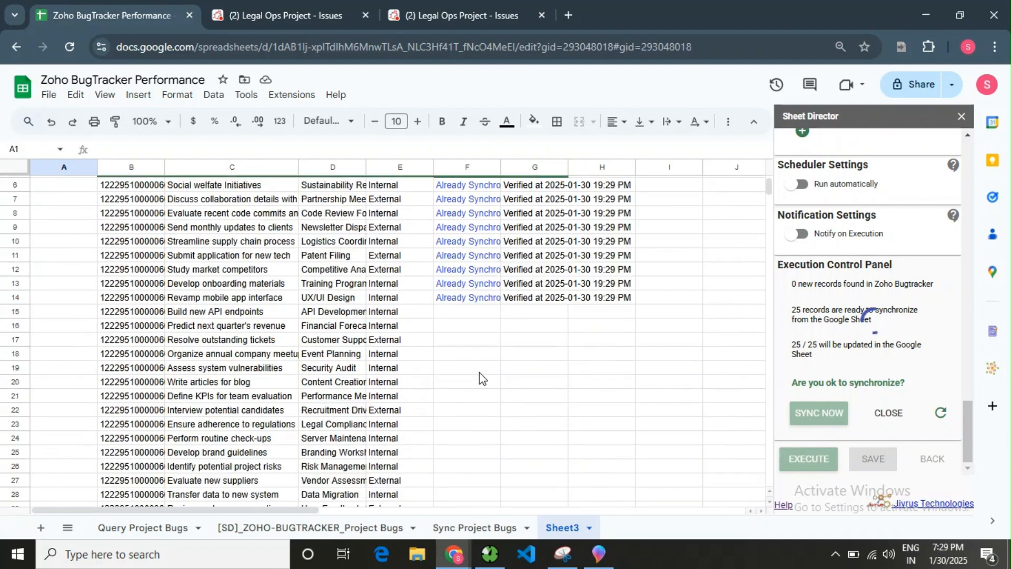
pyautogui.scroll(2, 479, 372)
pyautogui.scroll(-1, 479, 371)
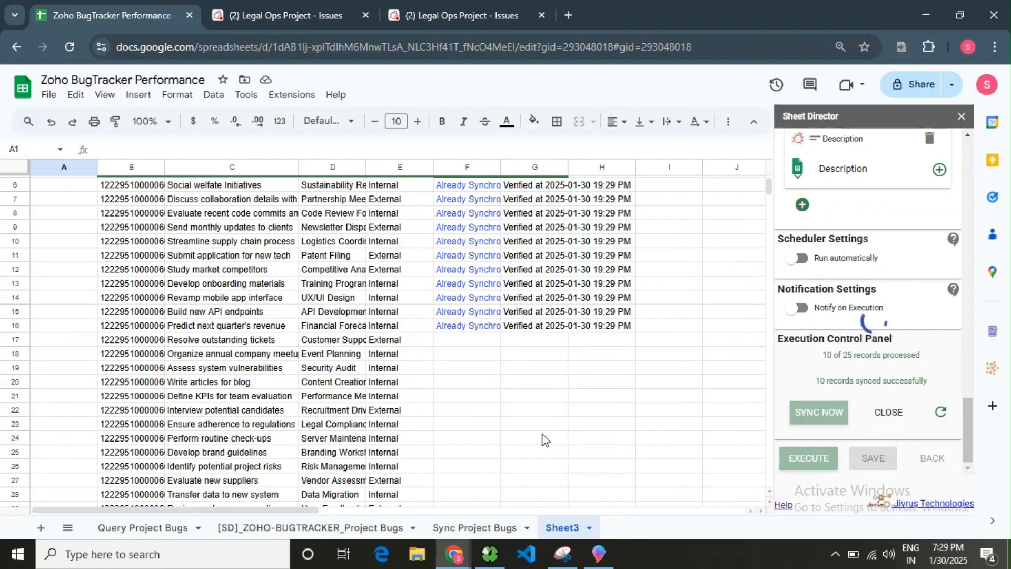
pyautogui.scroll(-1, 545, 440)
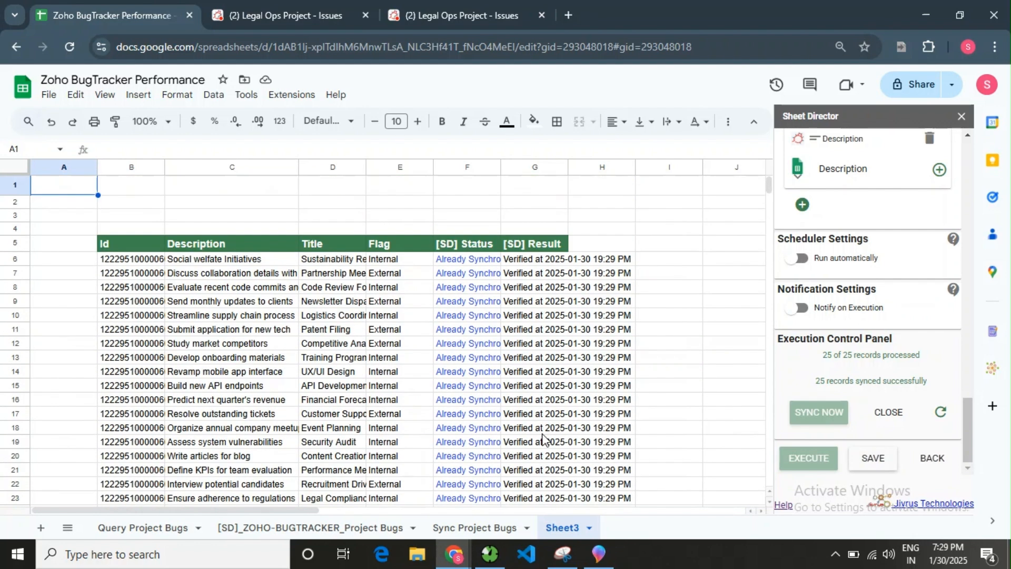
pyautogui.scroll(10, 901, 350)
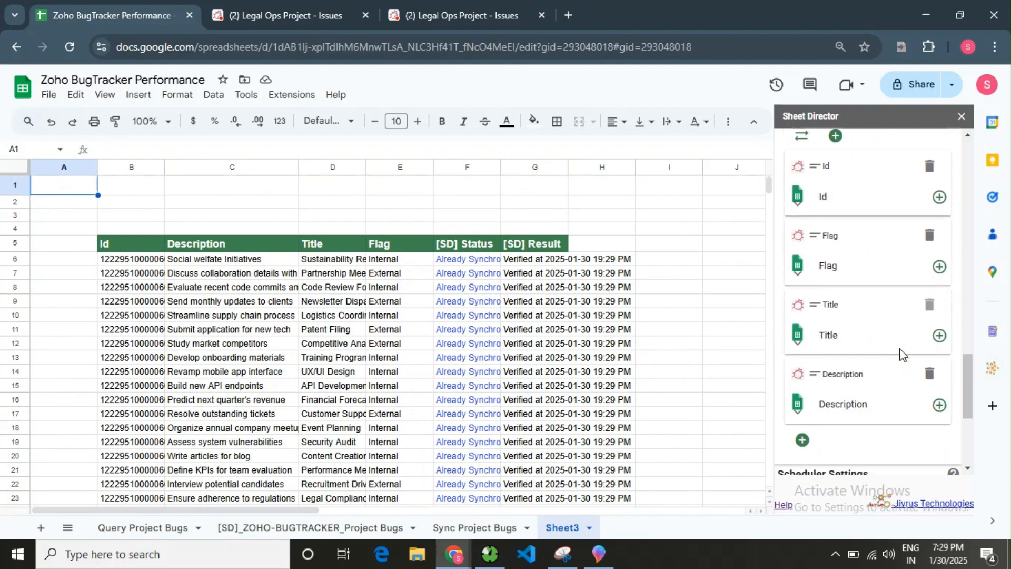
pyautogui.scroll(10, 901, 353)
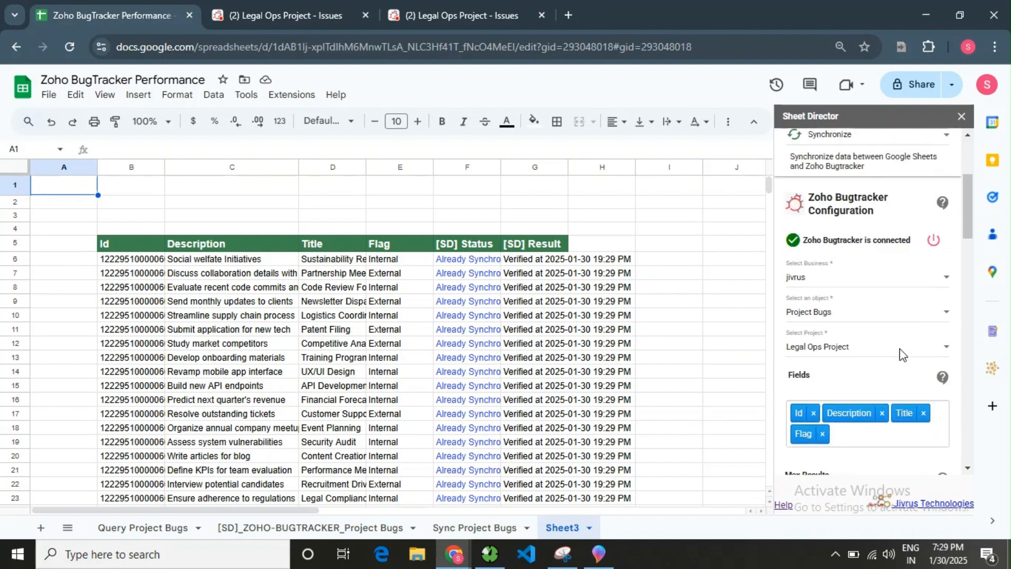